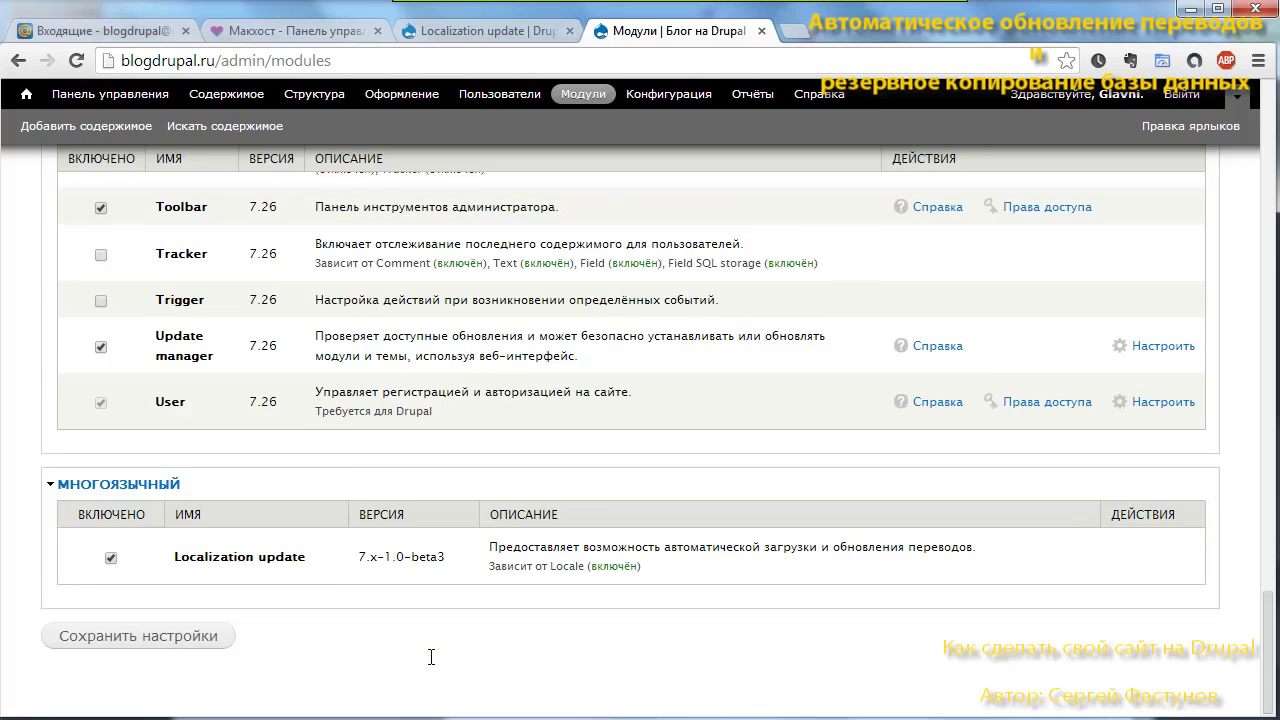
- Switch to the Drupal.org Localization update page and enter the quoted phrase "Backup and migrate" as the site search
scroll(429, 656, up, 15)
scroll(429, 656, up, 13)
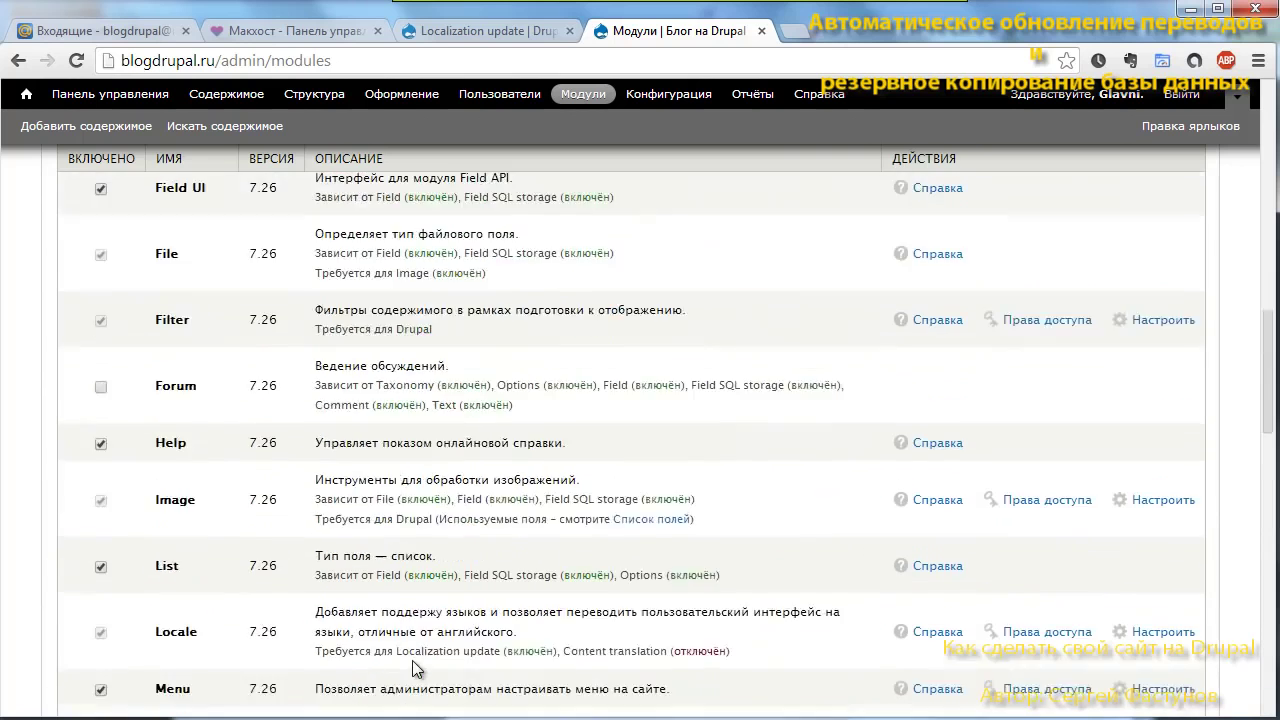
scroll(402, 662, up, 1)
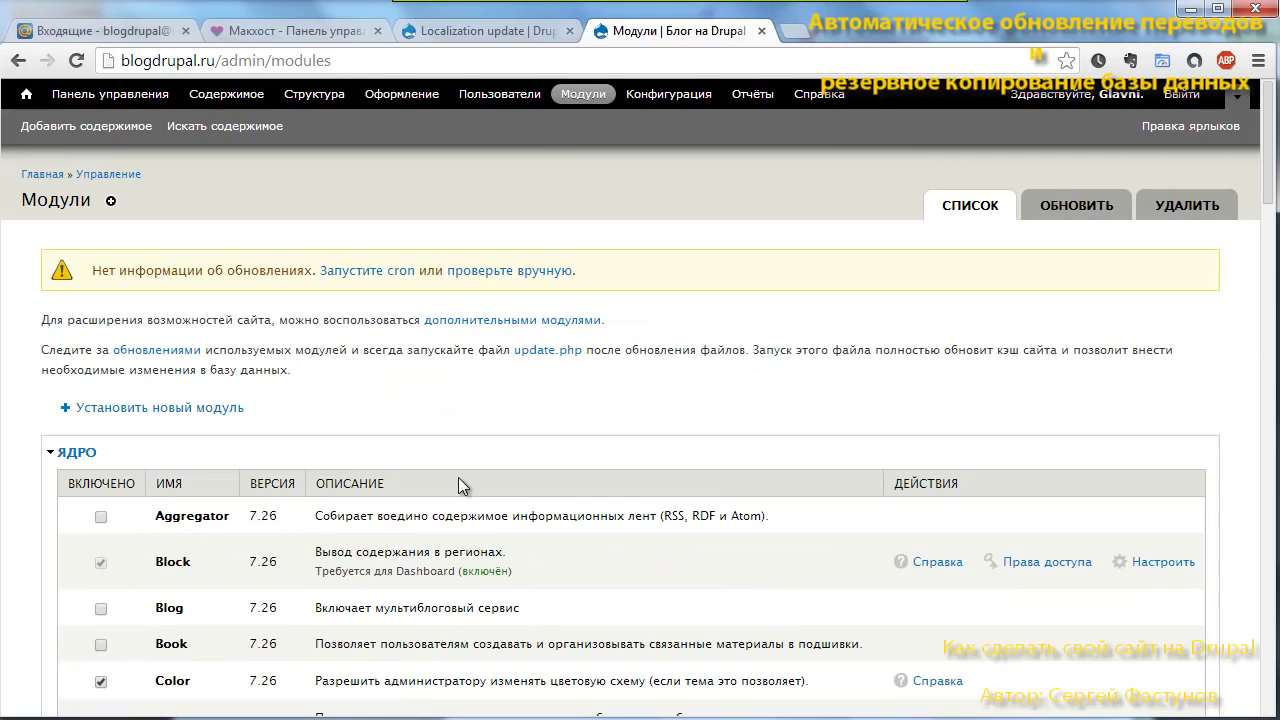
click(461, 34)
scroll(772, 325, up, 20)
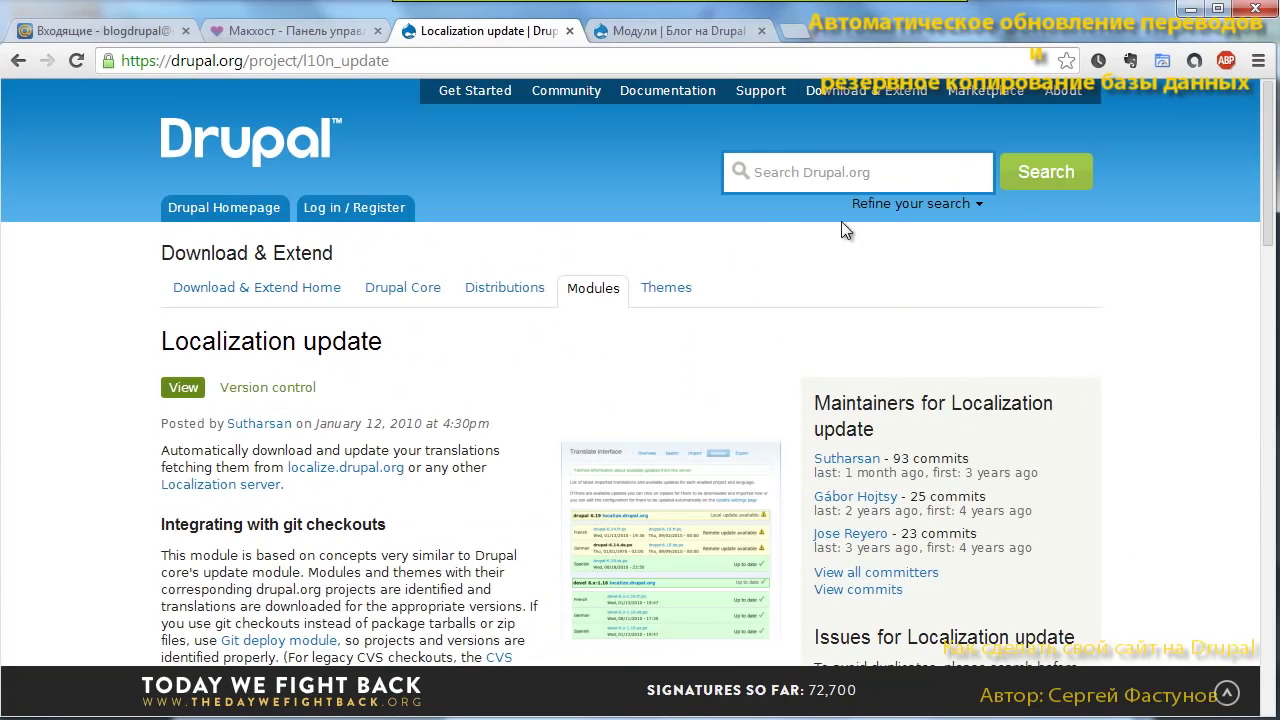
click(889, 172)
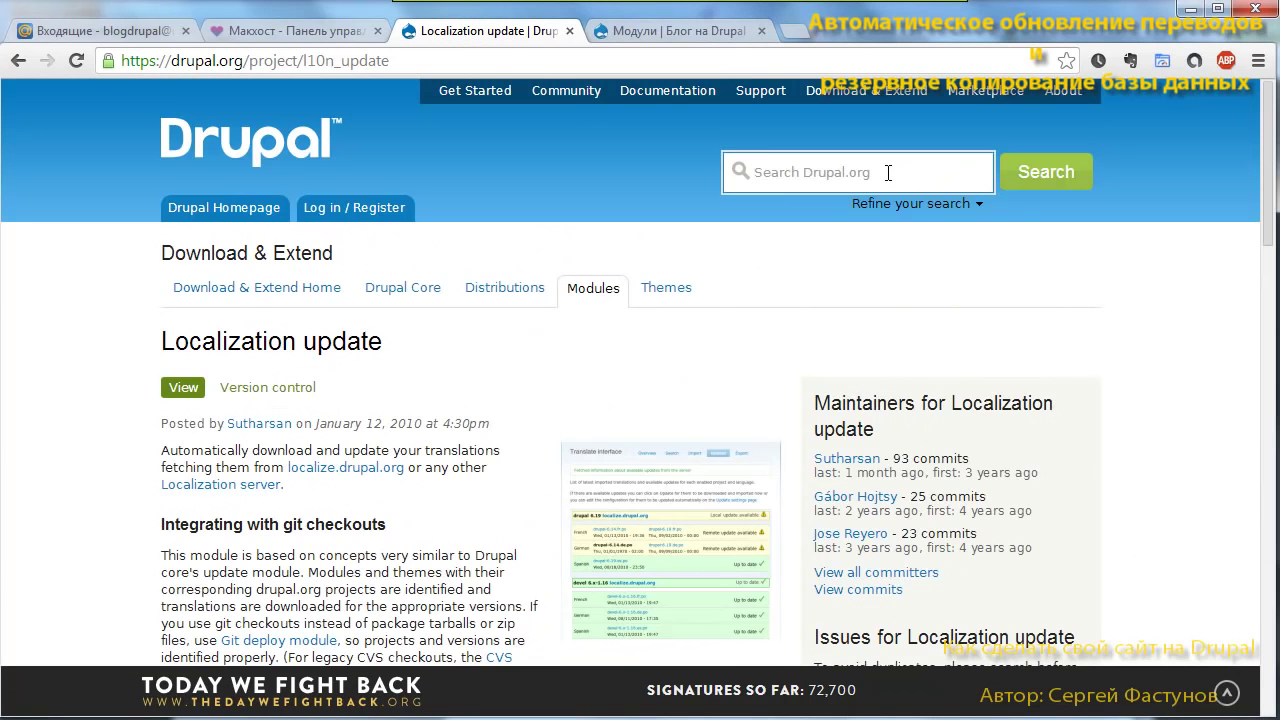
text(l)
key(BackSpace)
text(")
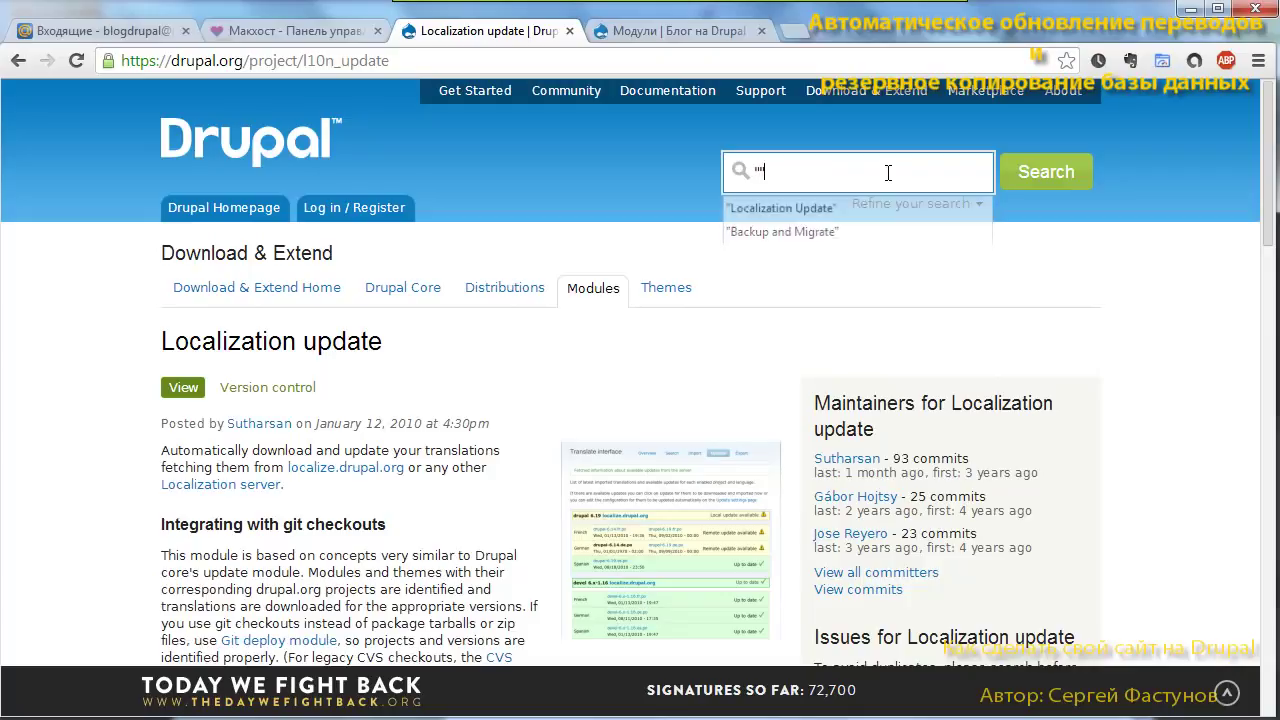
text(B)
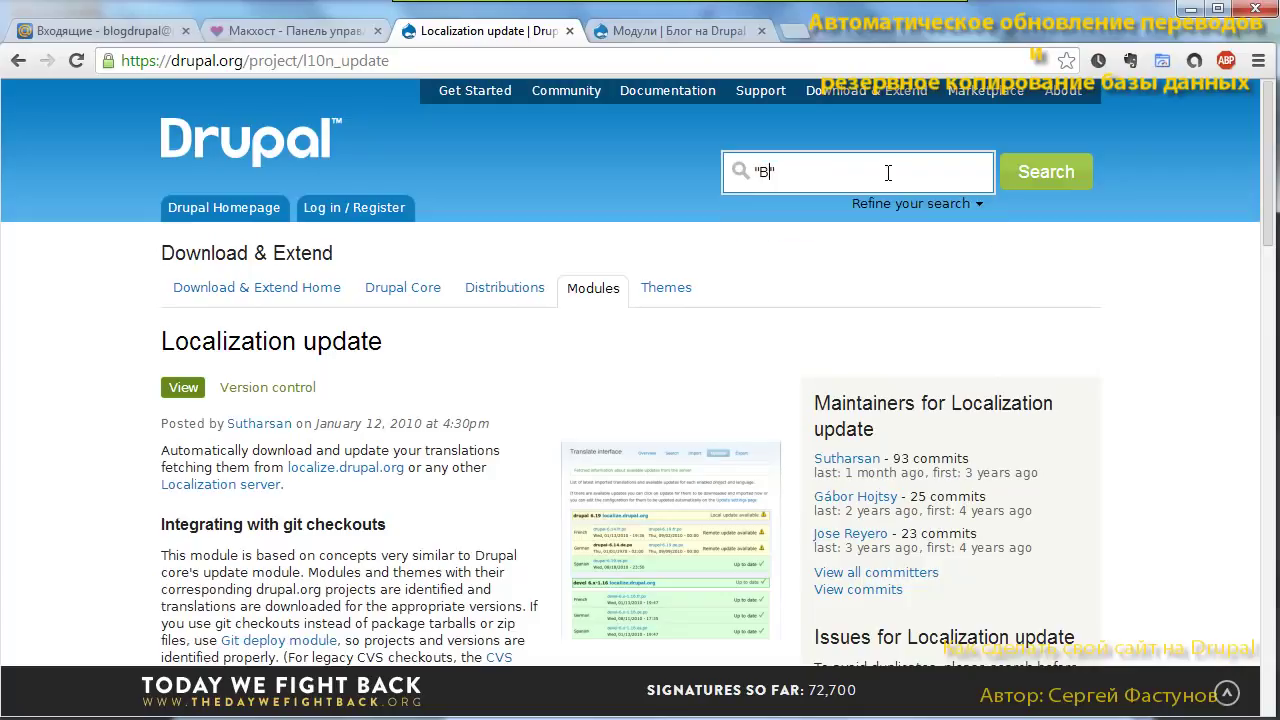
text(ackup and migrate")
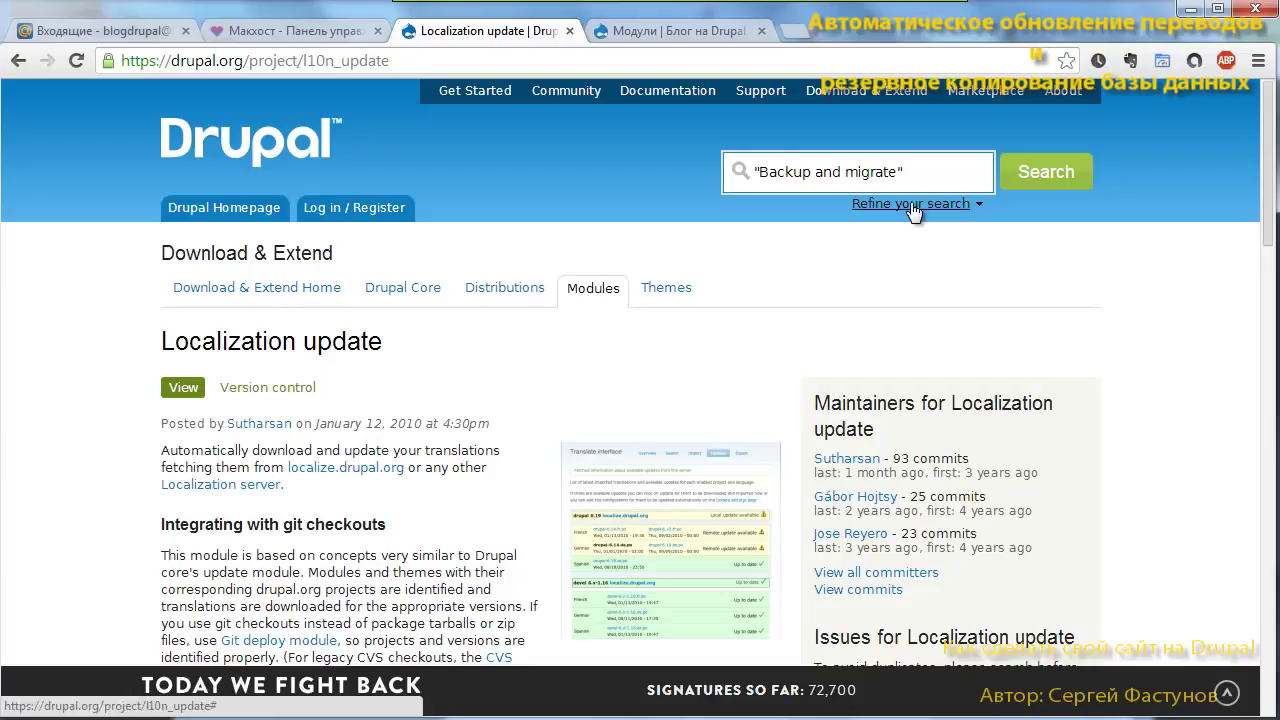
- Restrict the search to Modules, run it, and open the Backup and Migrate project page
click(908, 205)
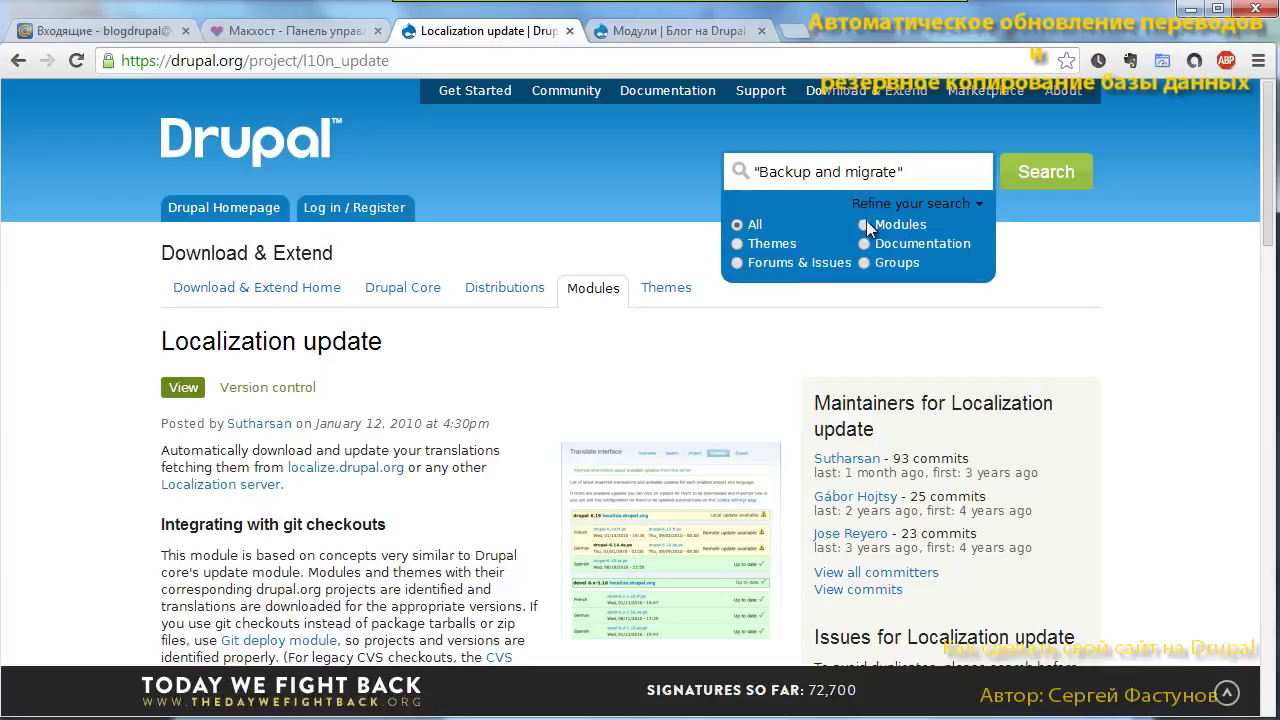
click(863, 228)
click(1041, 168)
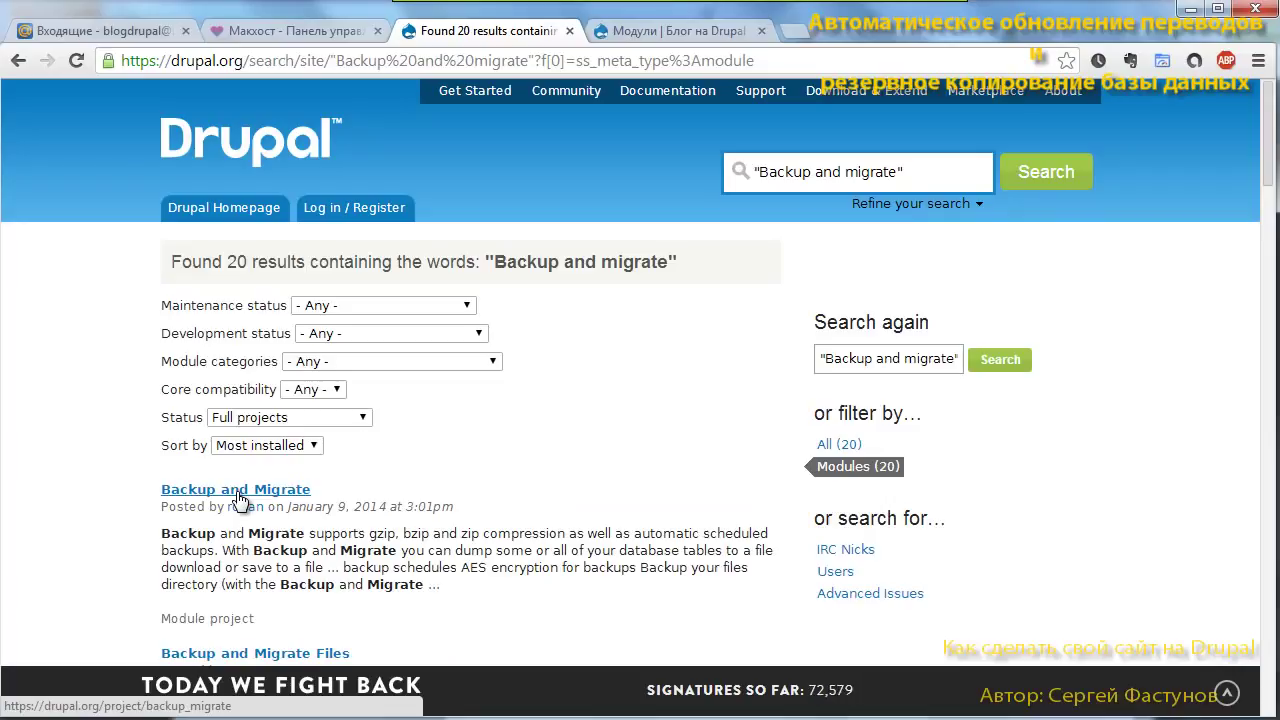
click(238, 492)
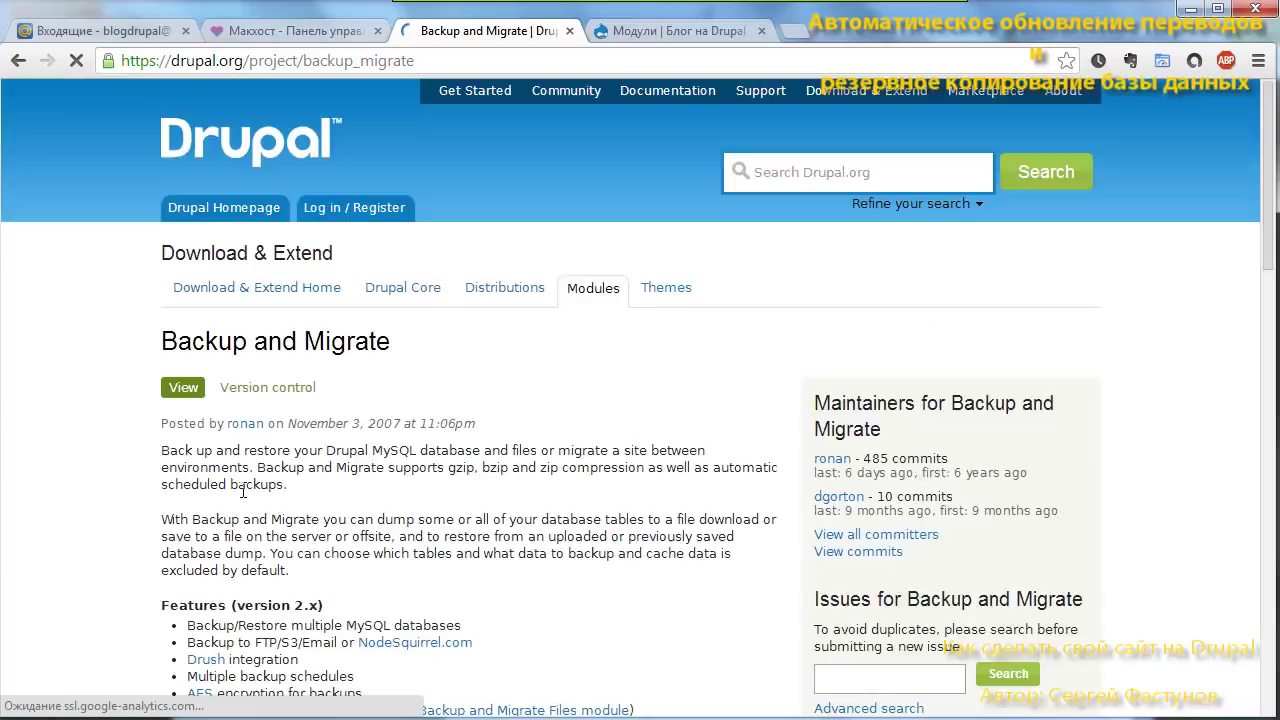
- Copy the link address of the recommended 7.x-2.8 zip release of Backup and Migrate
scroll(435, 450, down, 3)
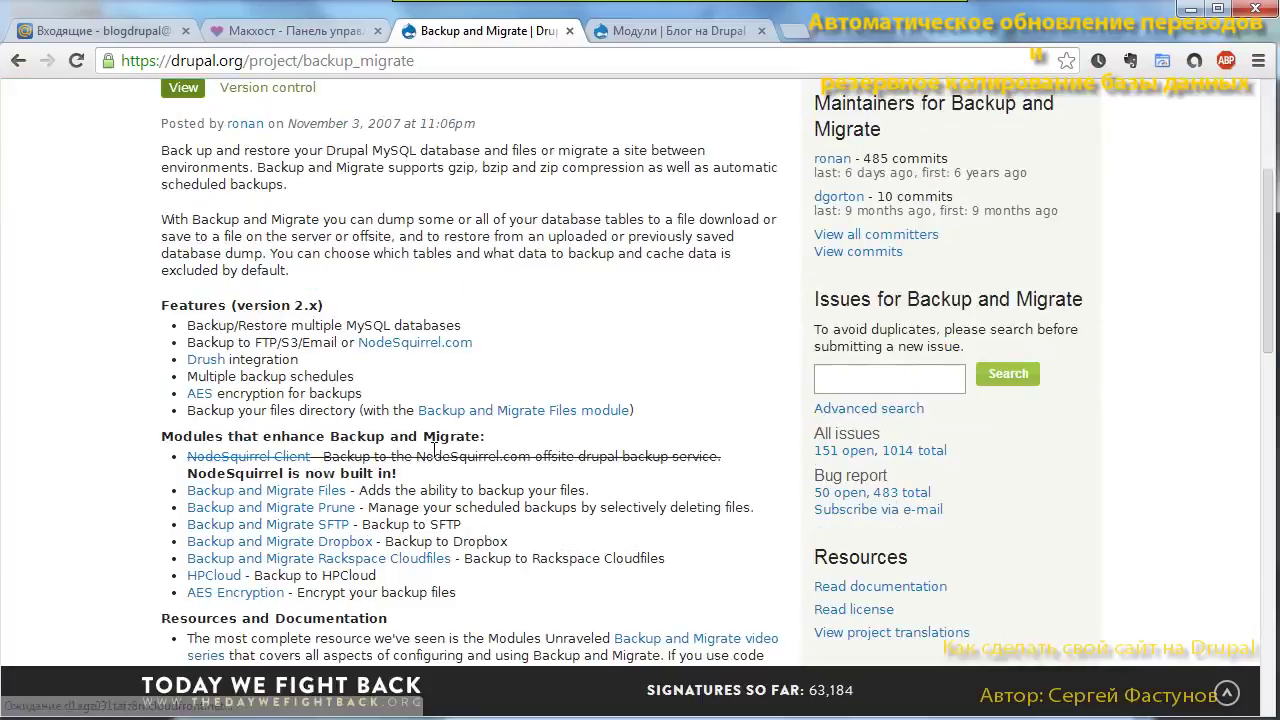
scroll(433, 450, down, 10)
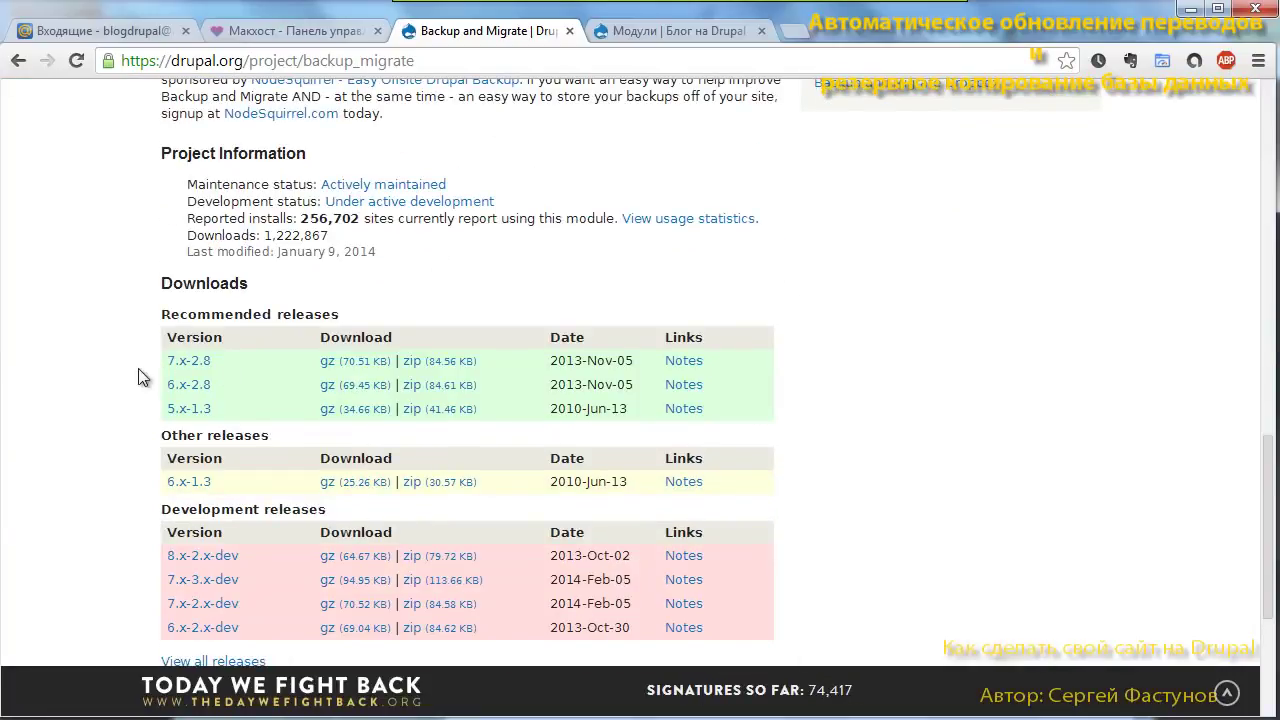
right_click(427, 366)
click(530, 473)
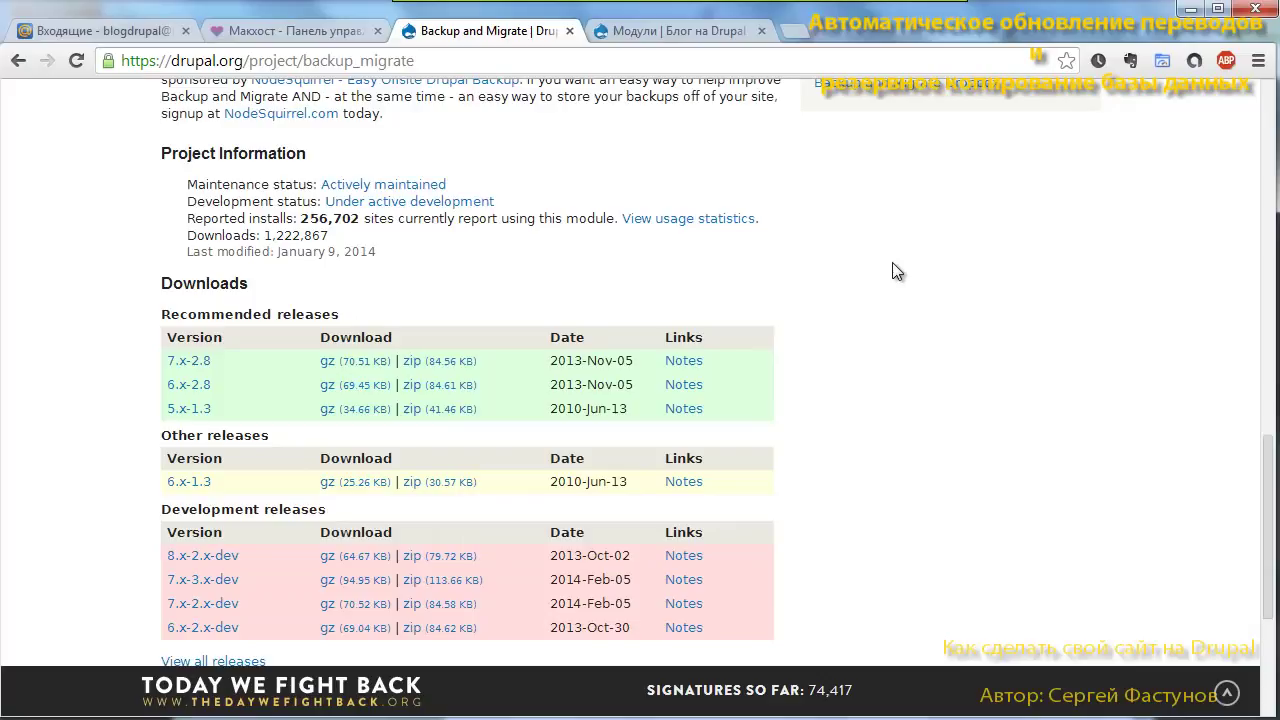
click(660, 32)
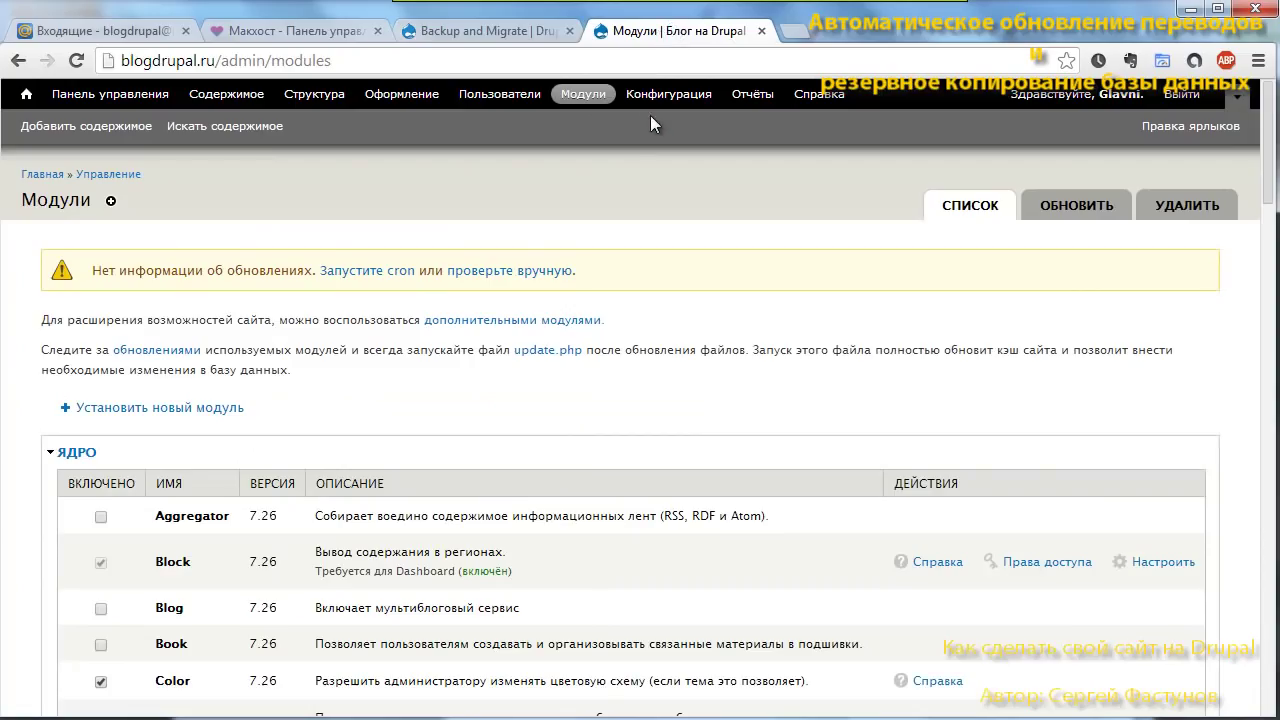
click(179, 412)
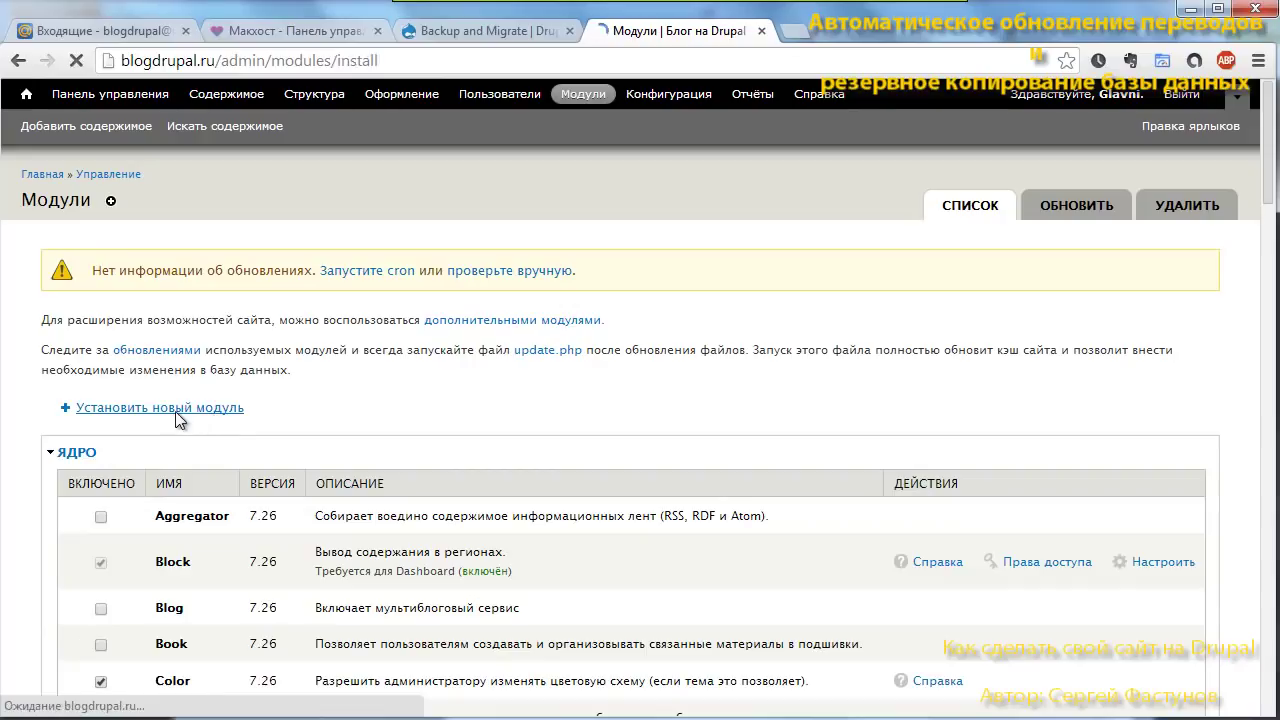
click(131, 327)
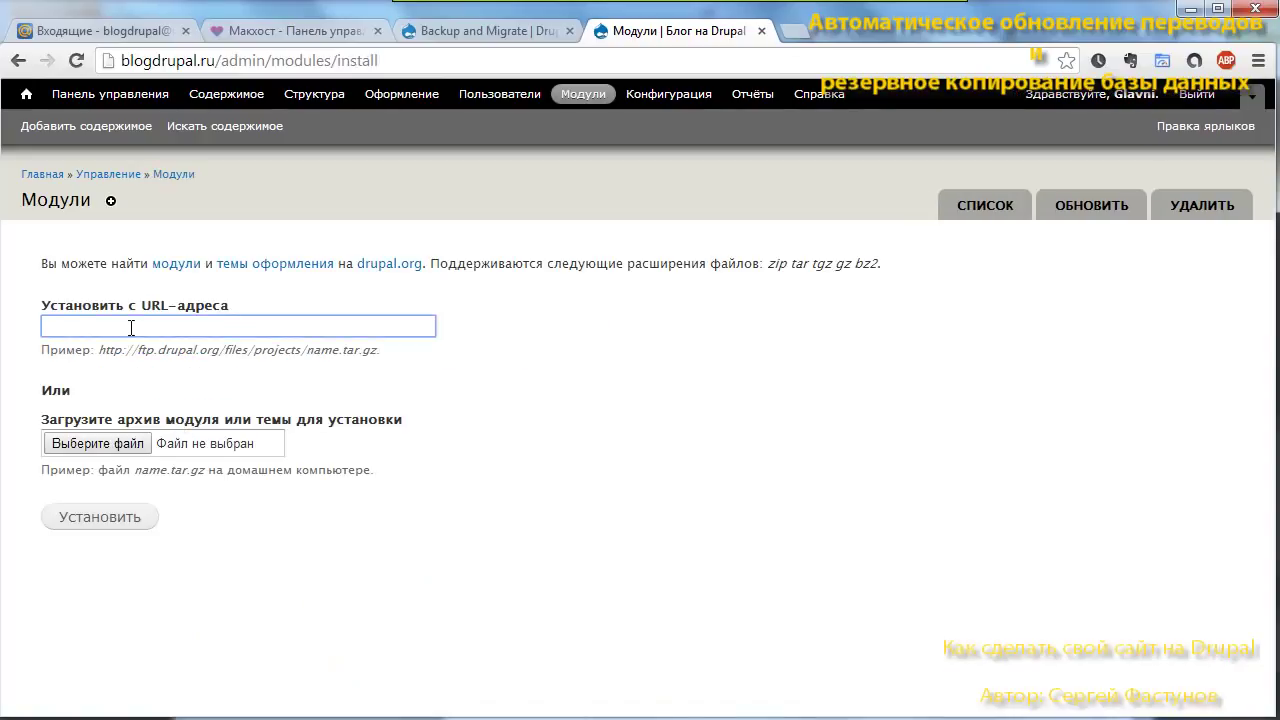
text(http://ftp.drupal.org/files/projects/backup_migrate-7.x-2.8.zip)
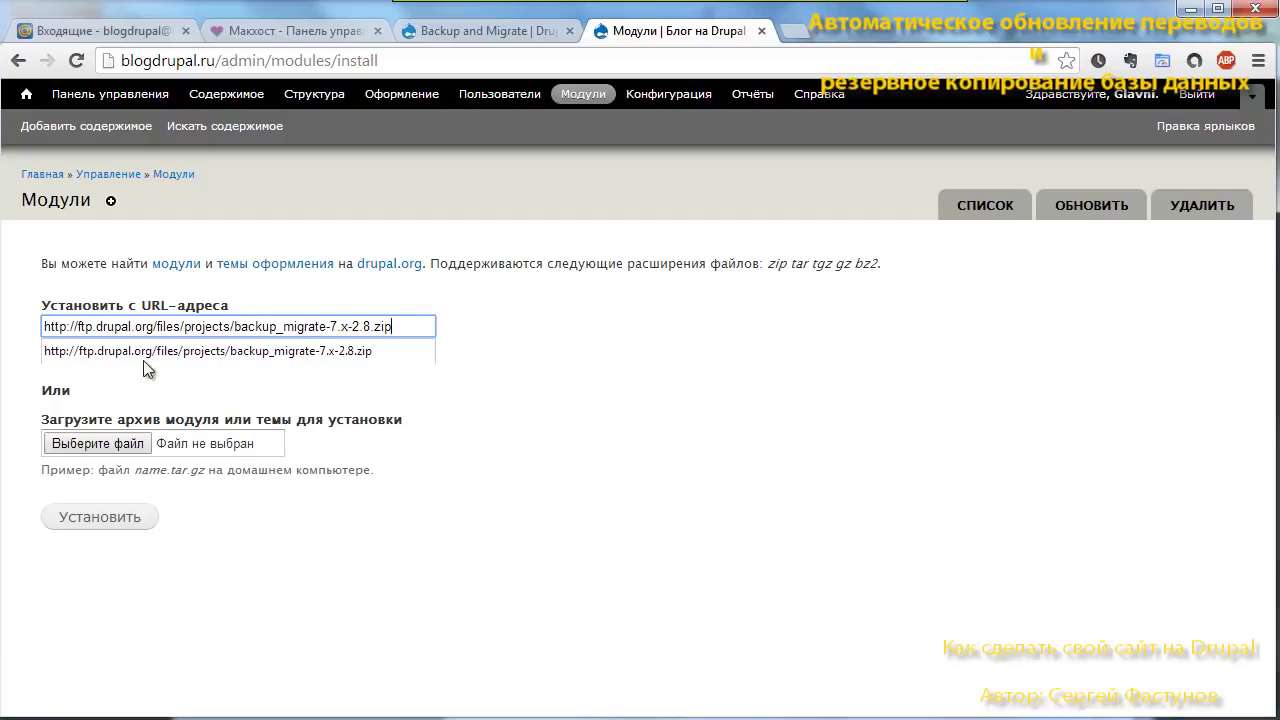
click(103, 524)
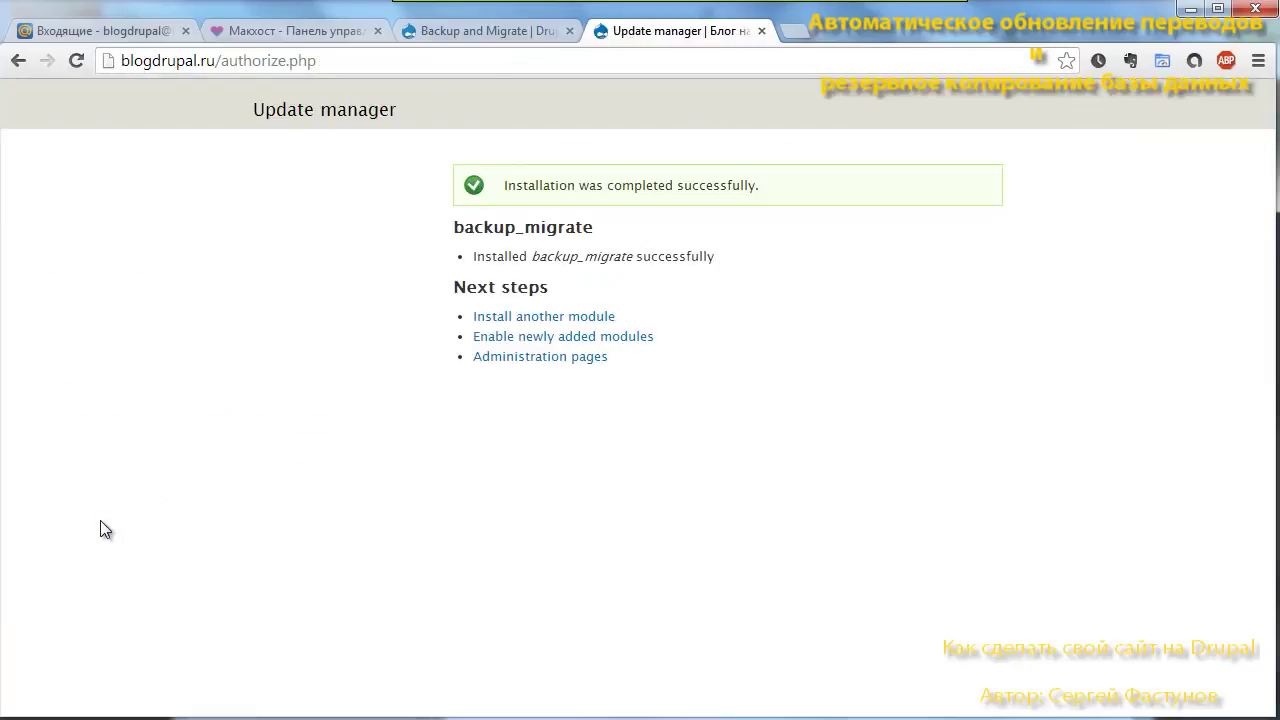
- Enable the newly installed Backup and Migrate module in the OTHER group and save the module settings
click(537, 338)
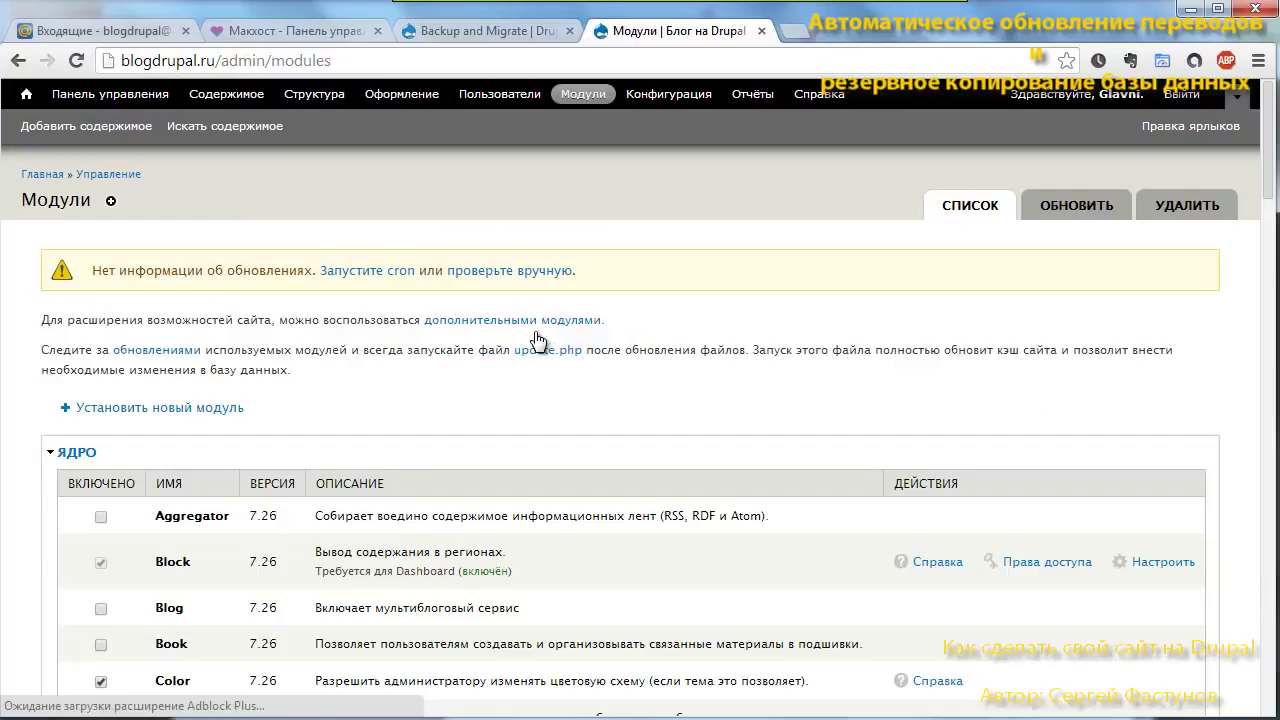
scroll(532, 340, down, 20)
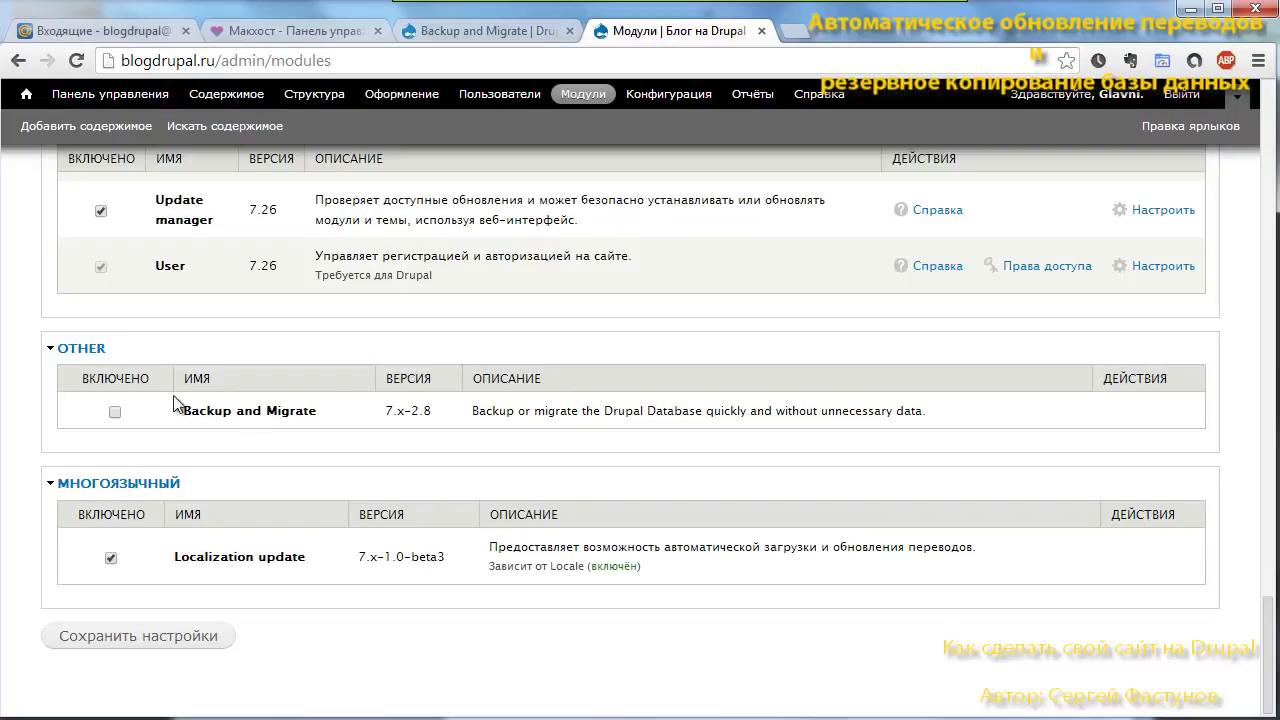
click(114, 411)
click(153, 645)
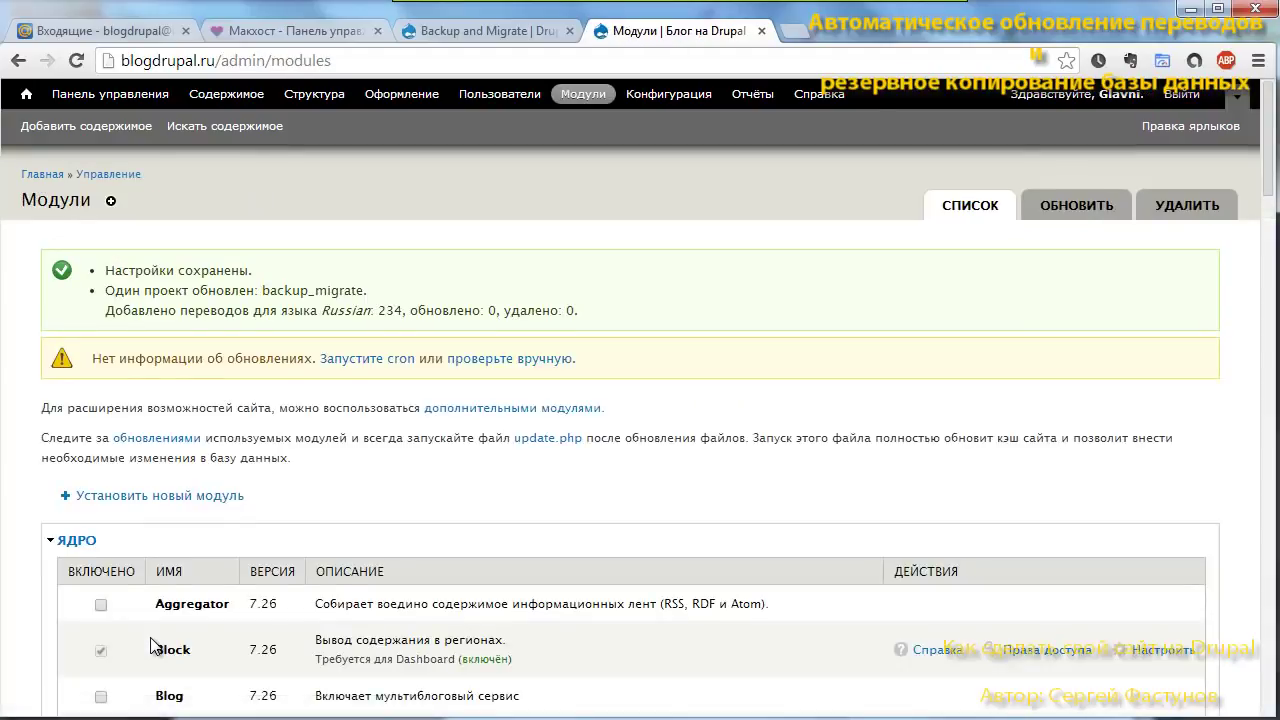
- Open the Backup and Migrate settings from its module entry, and again through the System section of the site configuration
scroll(151, 626, down, 20)
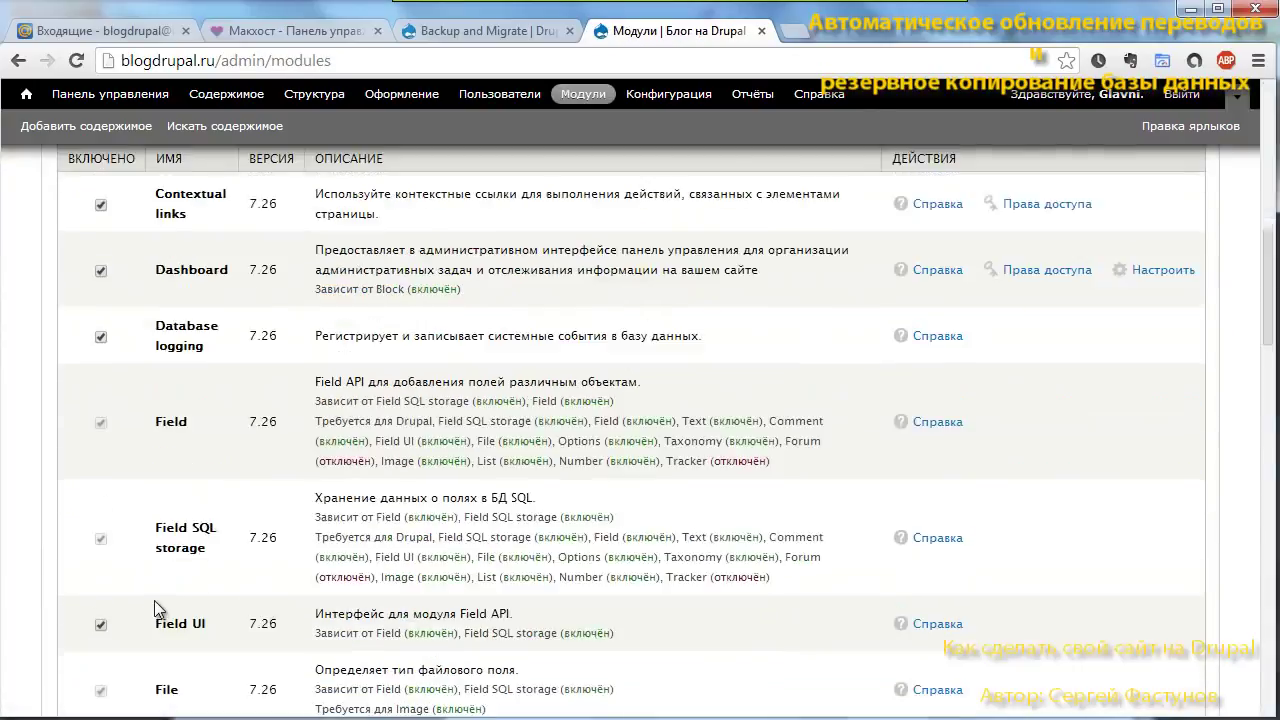
scroll(155, 605, down, 8)
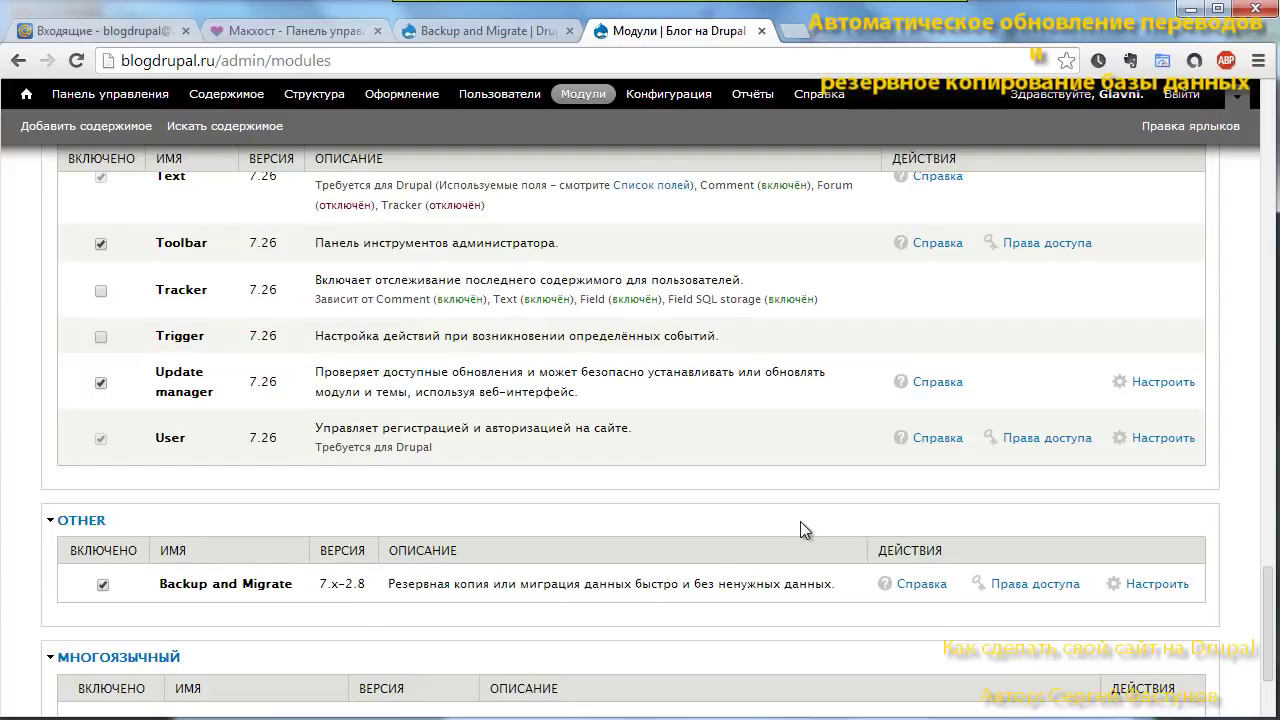
scroll(800, 521, up, 1)
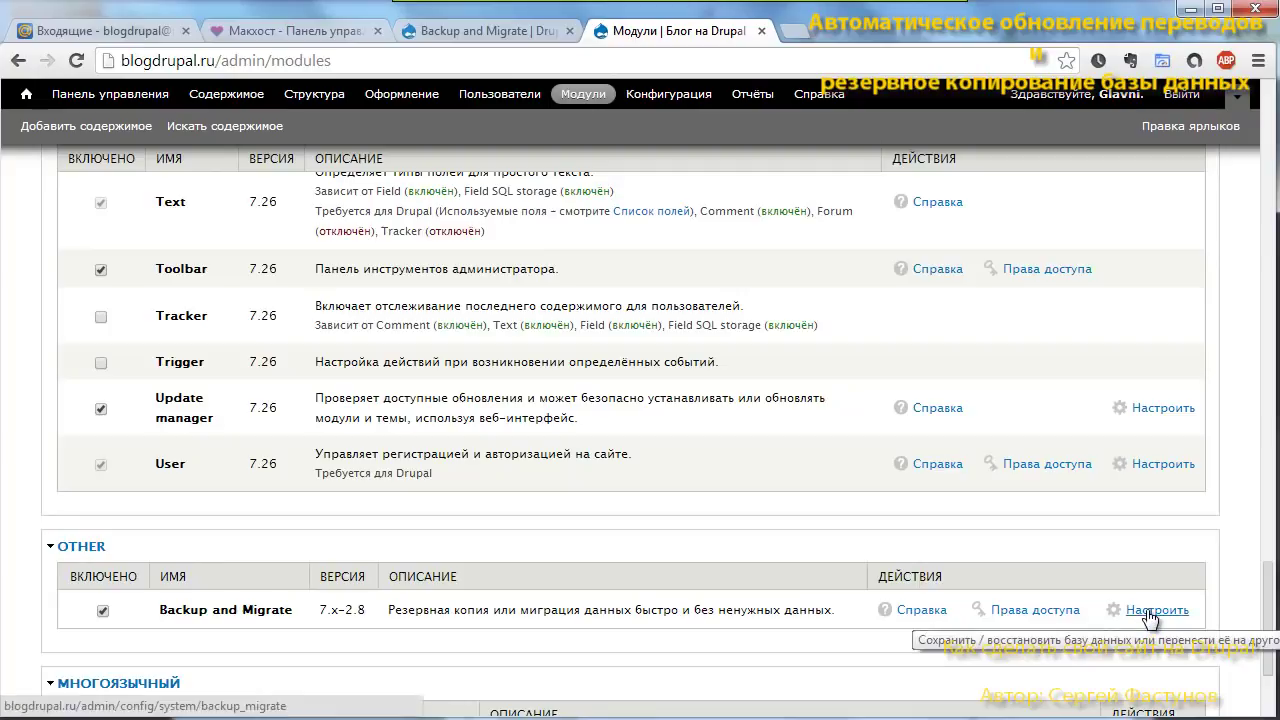
click(1150, 612)
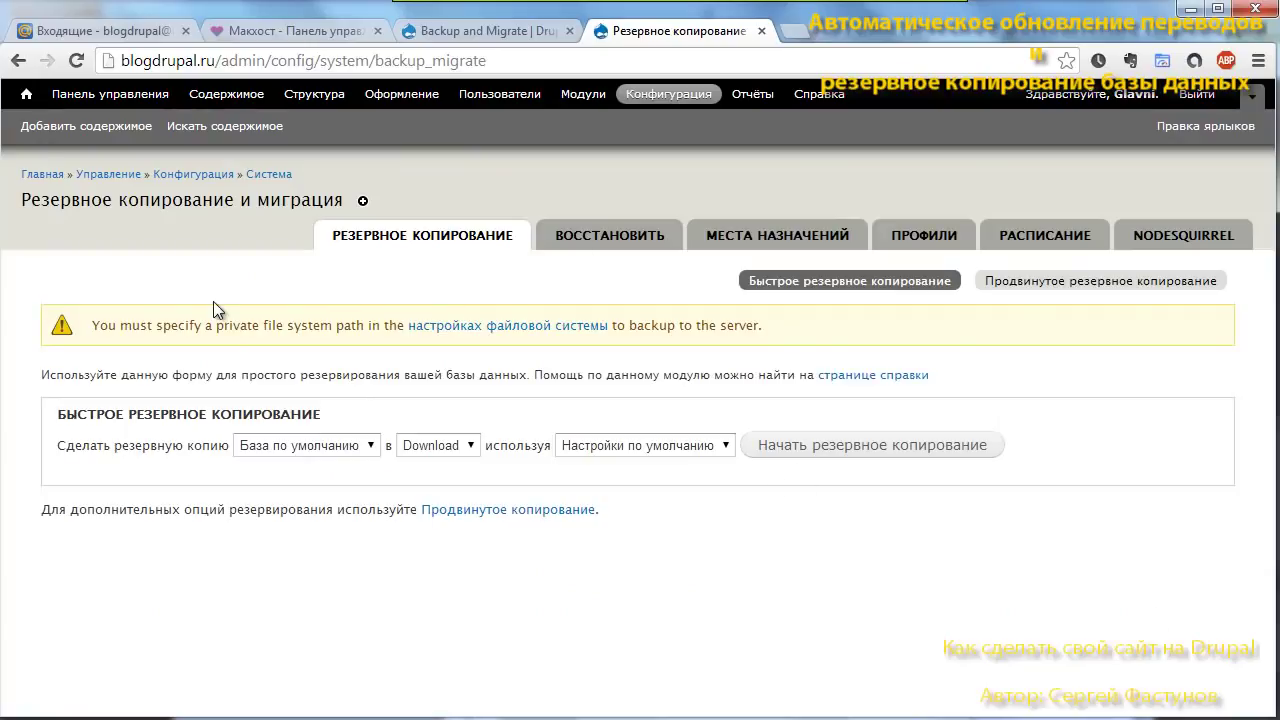
click(654, 100)
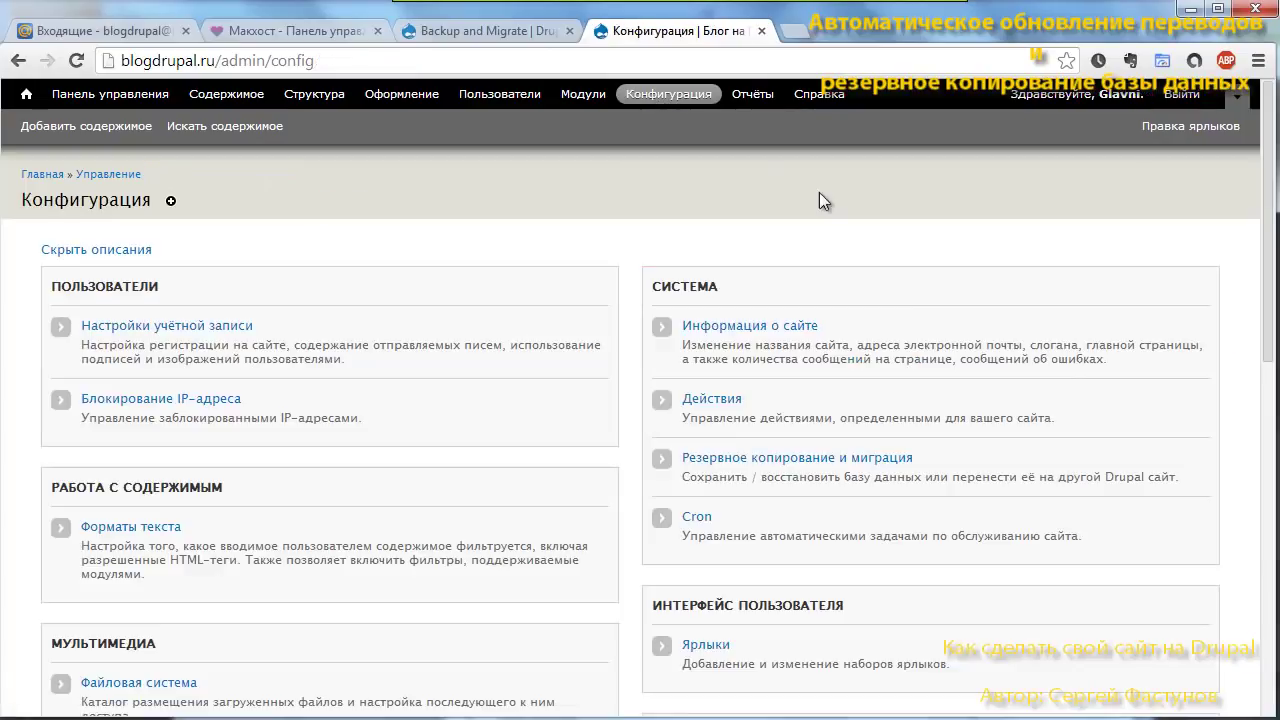
click(762, 458)
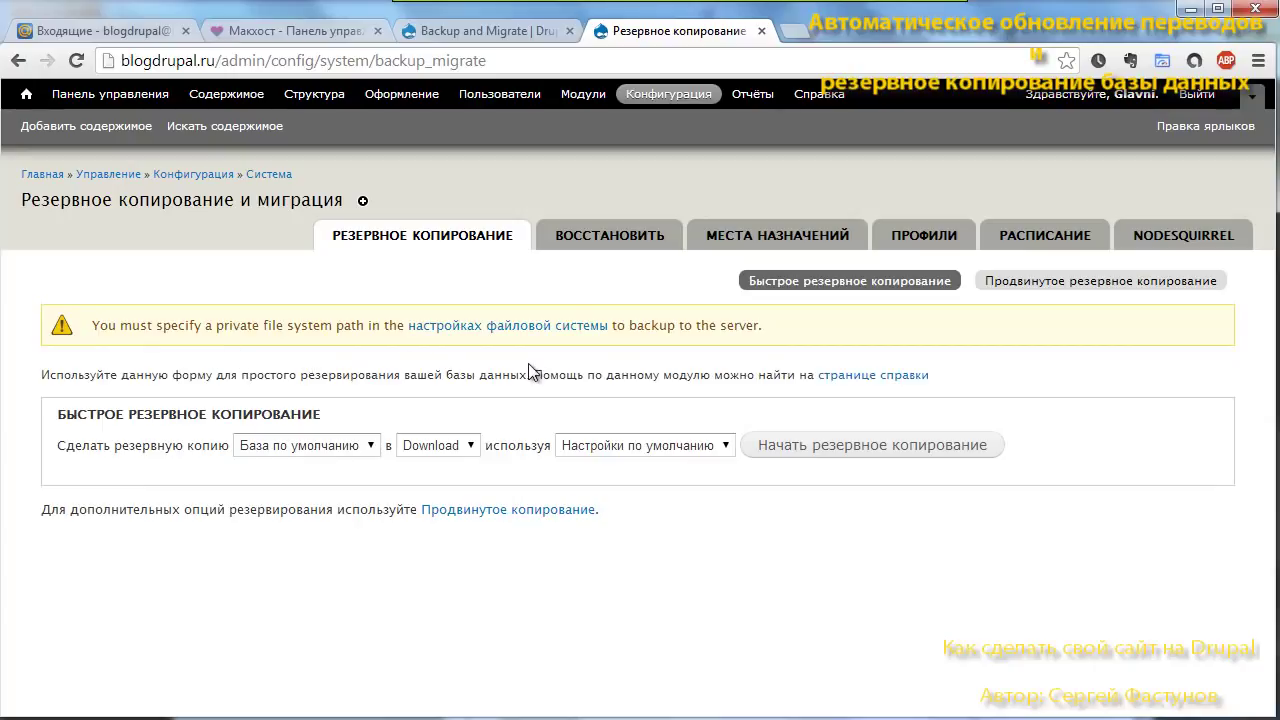
- Open the file system settings (Файловая система) from the Multimedia section of the site configuration
click(662, 100)
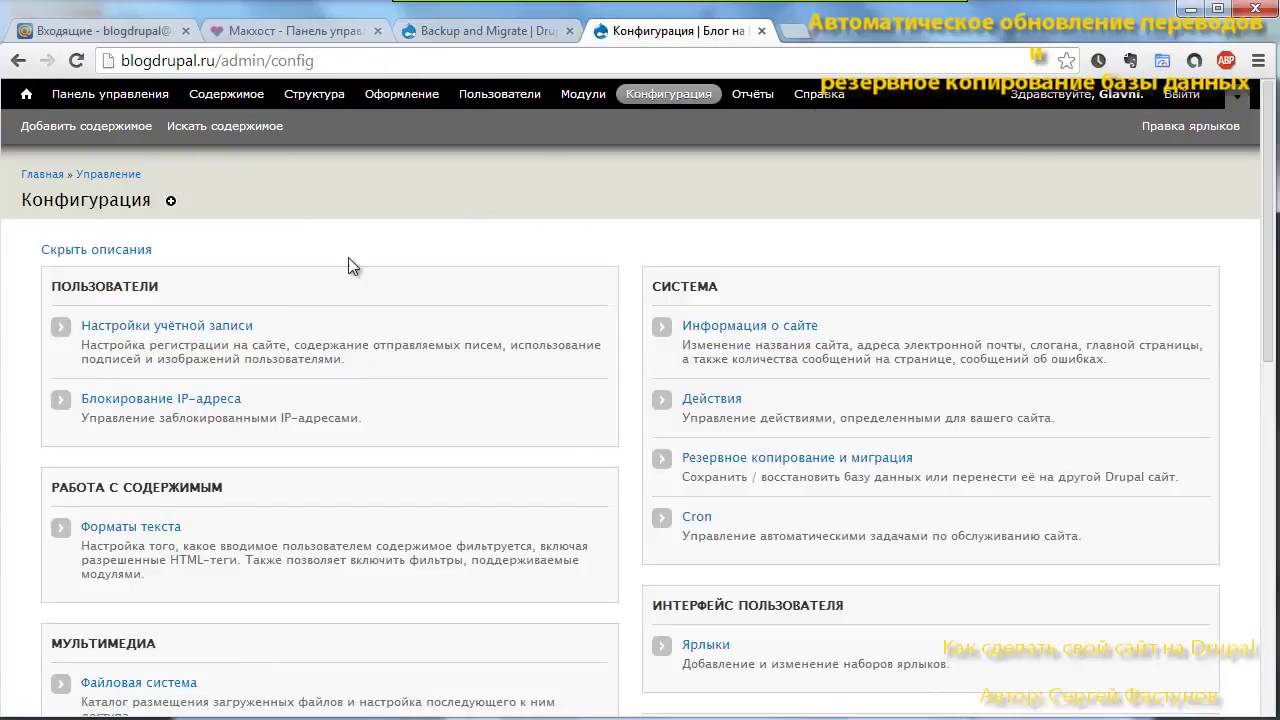
scroll(346, 280, down, 3)
scroll(346, 277, down, 1)
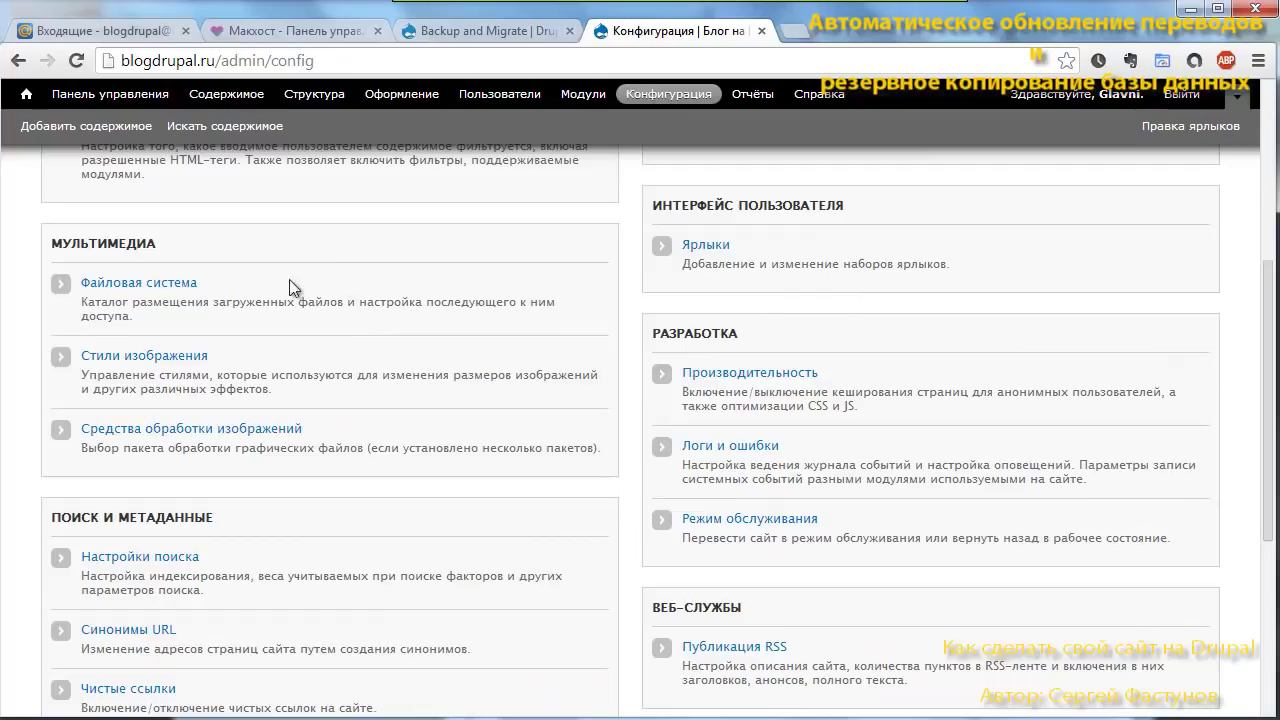
click(129, 290)
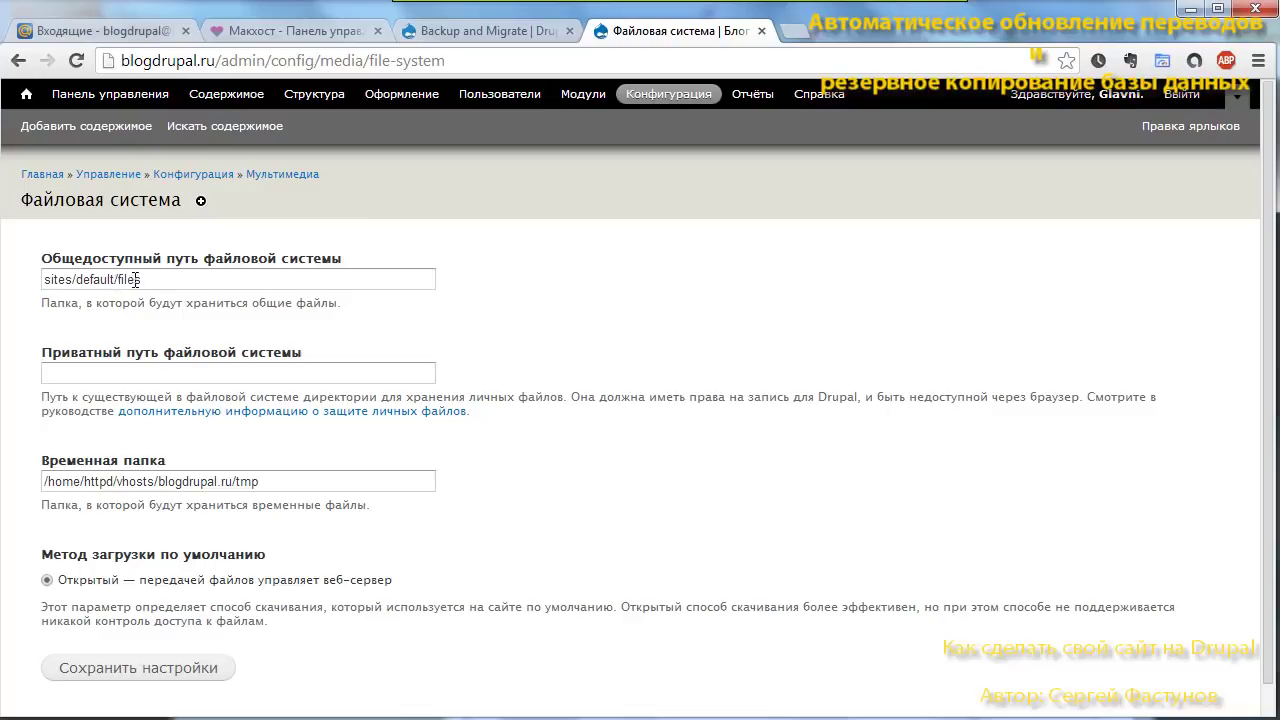
- Set the private file system path to sites/default/private, reusing the sites/default/ part of the public path
drag(118, 280, 40, 288)
key(ctrl+c)
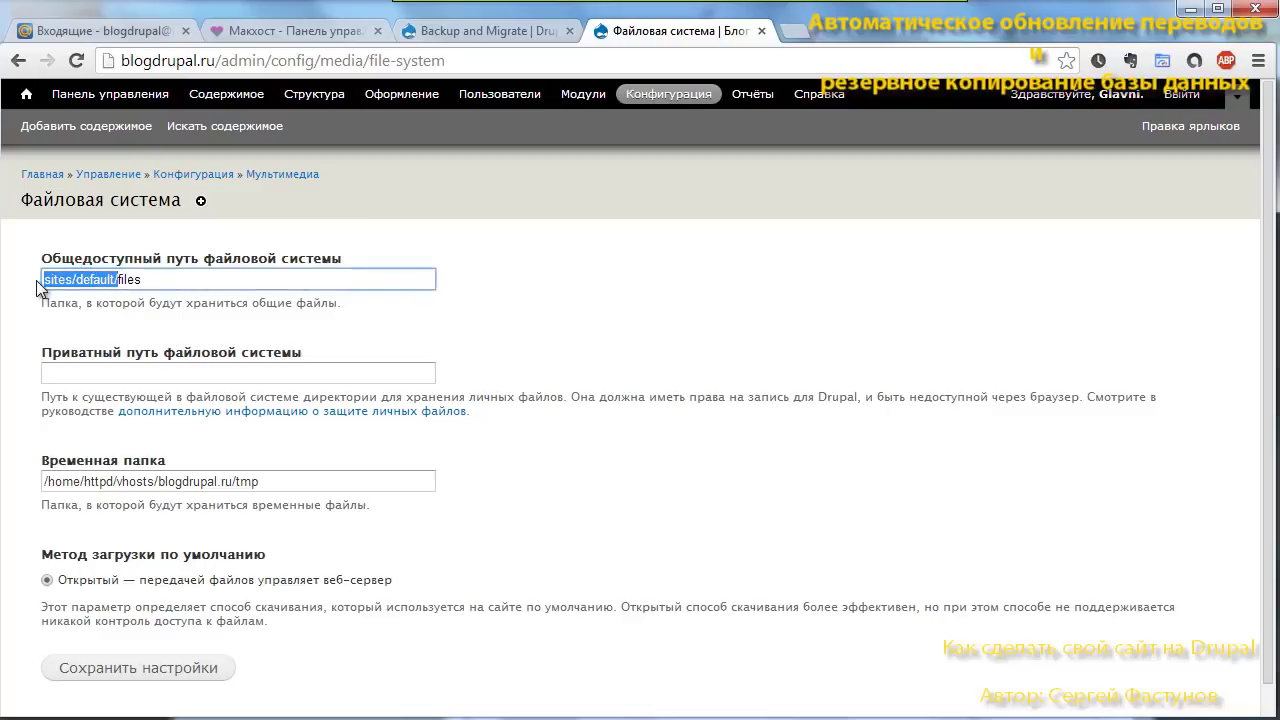
click(74, 371)
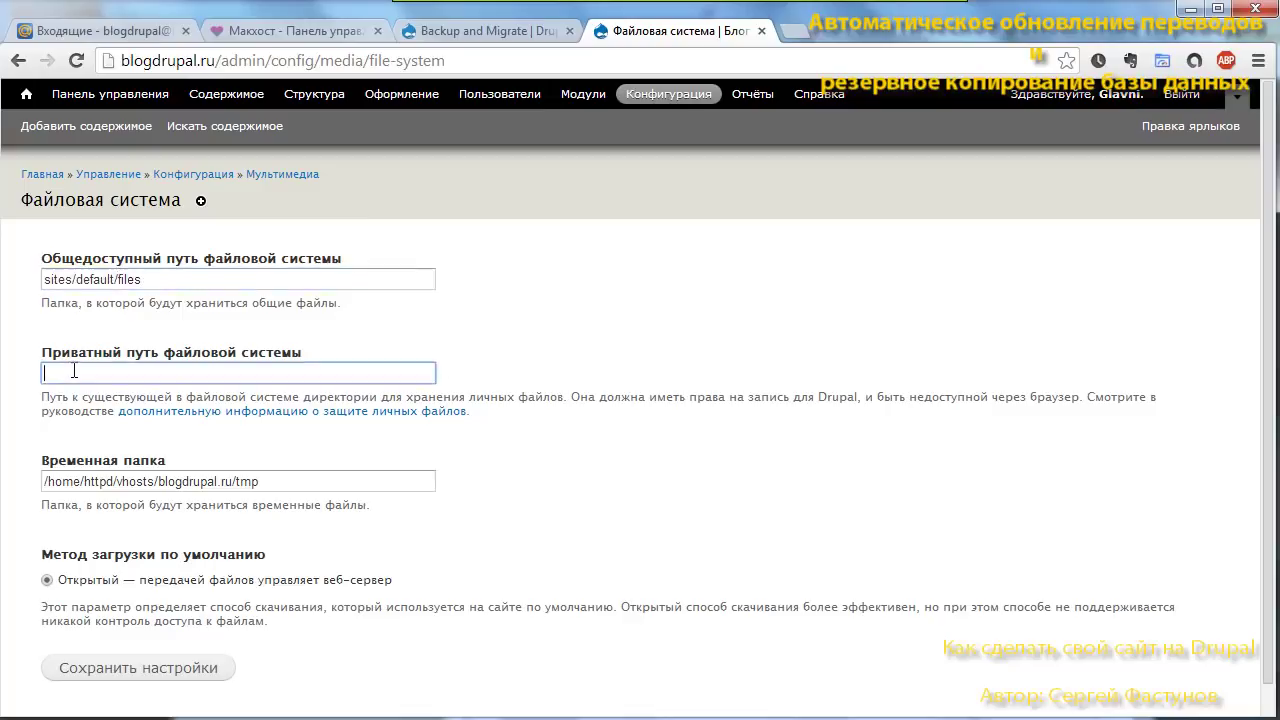
key(ctrl+v)
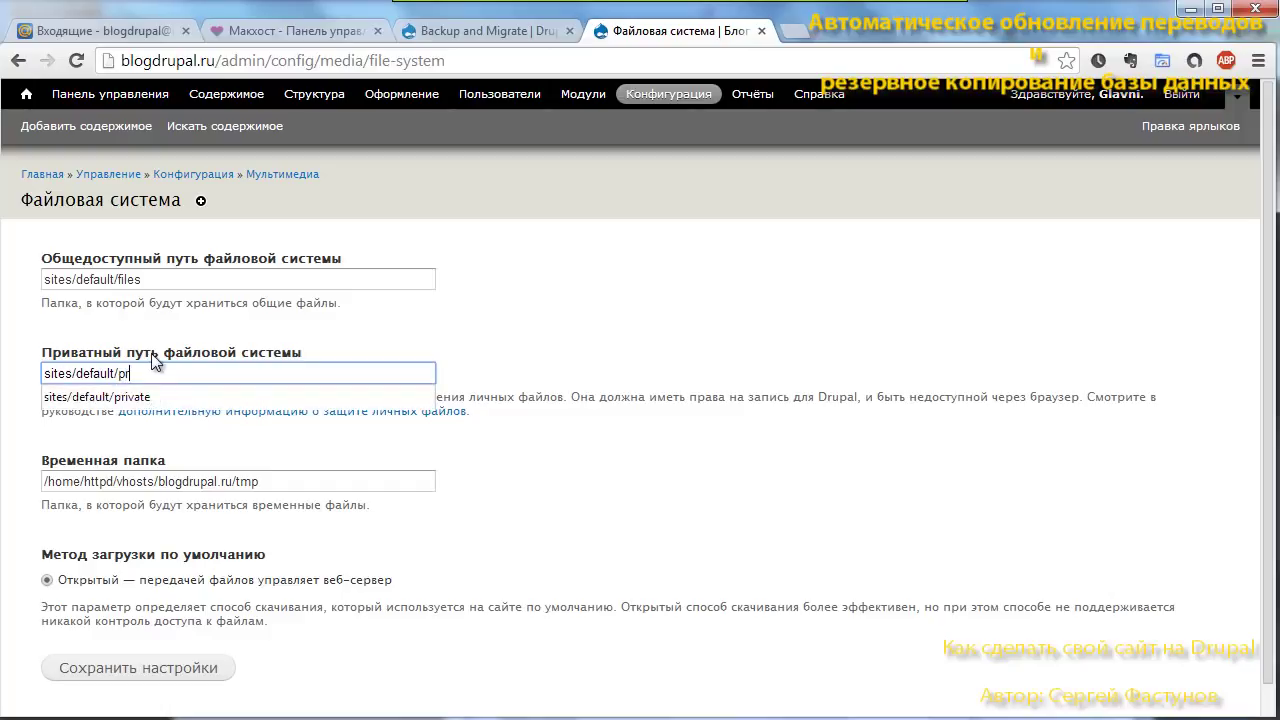
text(privat)
key(shift+Left)
key(shift+Left)
key(shift+Left)
key(shift+Left)
key(shift+Left)
key(shift+Left)
key(shift+Left)
key(shift+Left)
key(shift+Left)
key(shift+Left)
key(shift+Left)
key(shift+Left)
key(shift+Left)
key(shift+Left)
key(shift+Left)
key(shift+Left)
key(shift+Left)
key(shift+Left)
key(shift+Left)
key(shift+Left)
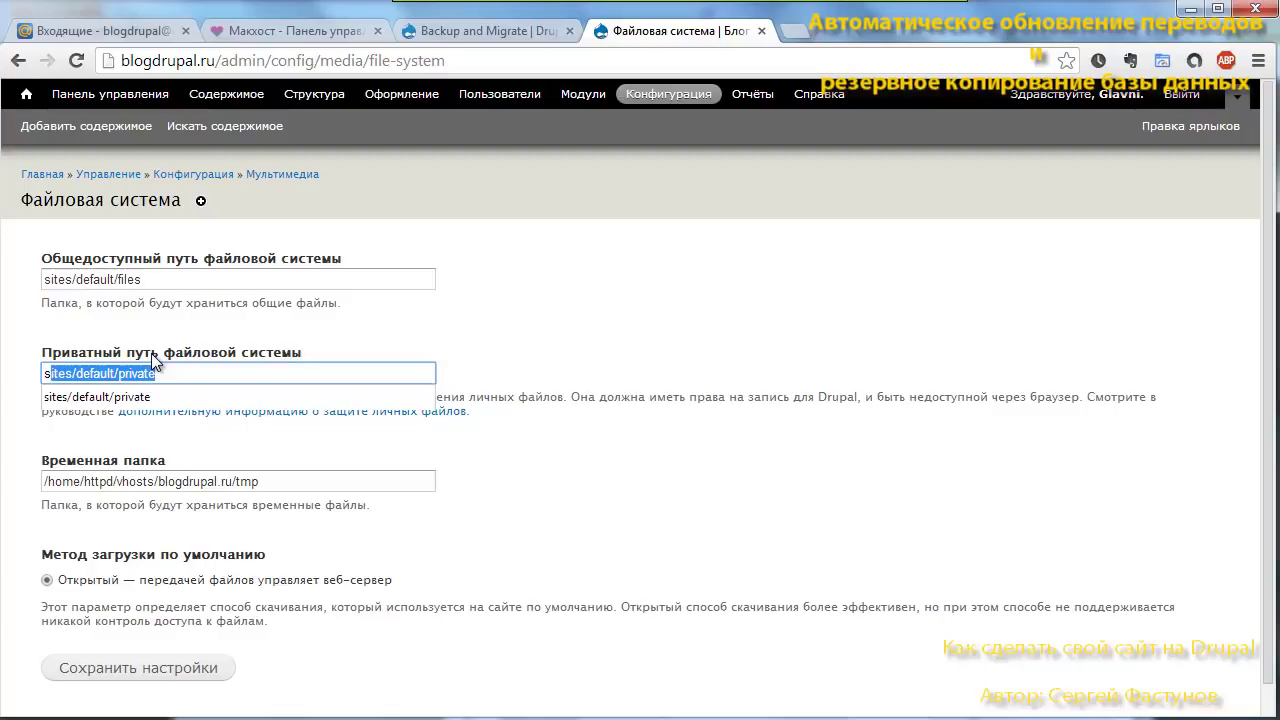
key(shift+Right)
key(shift+Right)
key(shift+Right)
key(shift+Right)
key(shift+Right)
key(shift+Right)
key(shift+Right)
key(shift+Right)
key(shift+Right)
key(shift+Right)
key(shift+Right)
key(shift+Right)
key(shift+Right)
key(shift+Right)
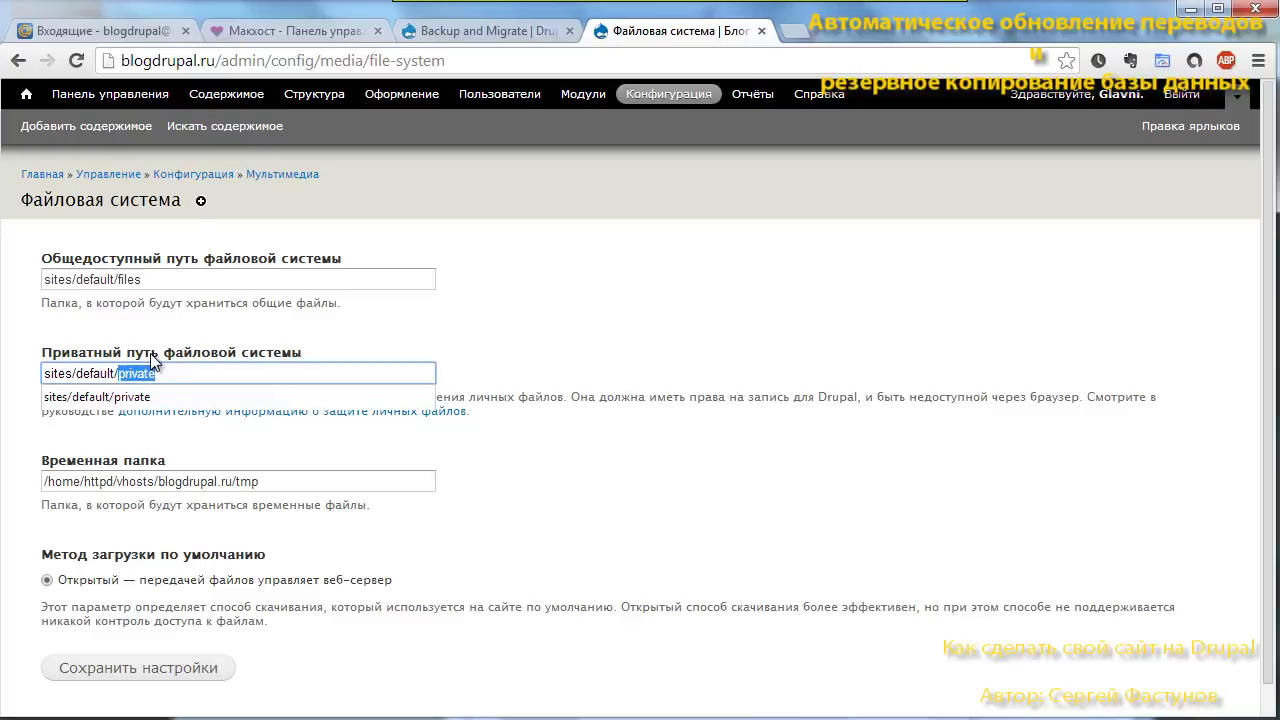
click(506, 335)
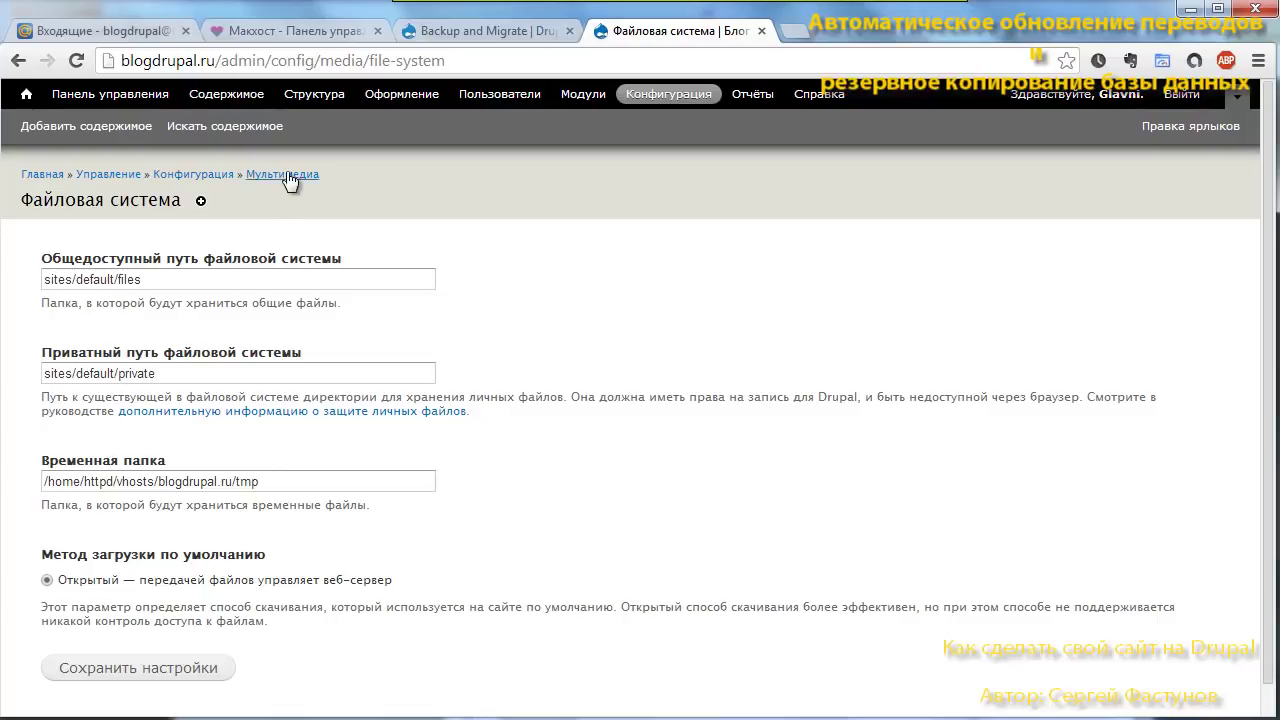
- Switch to the Макхост hosting panel and open the httpdocs/sites folder in the file manager of blogdrupal.ru
click(277, 29)
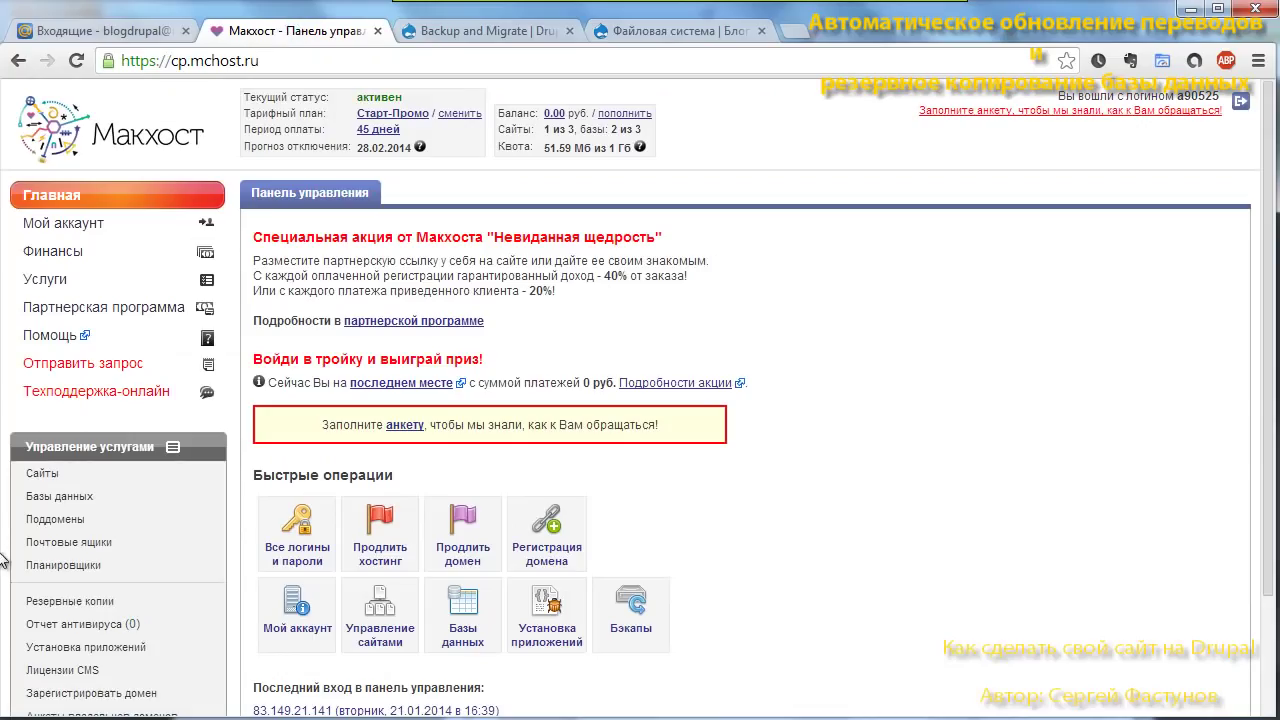
click(43, 476)
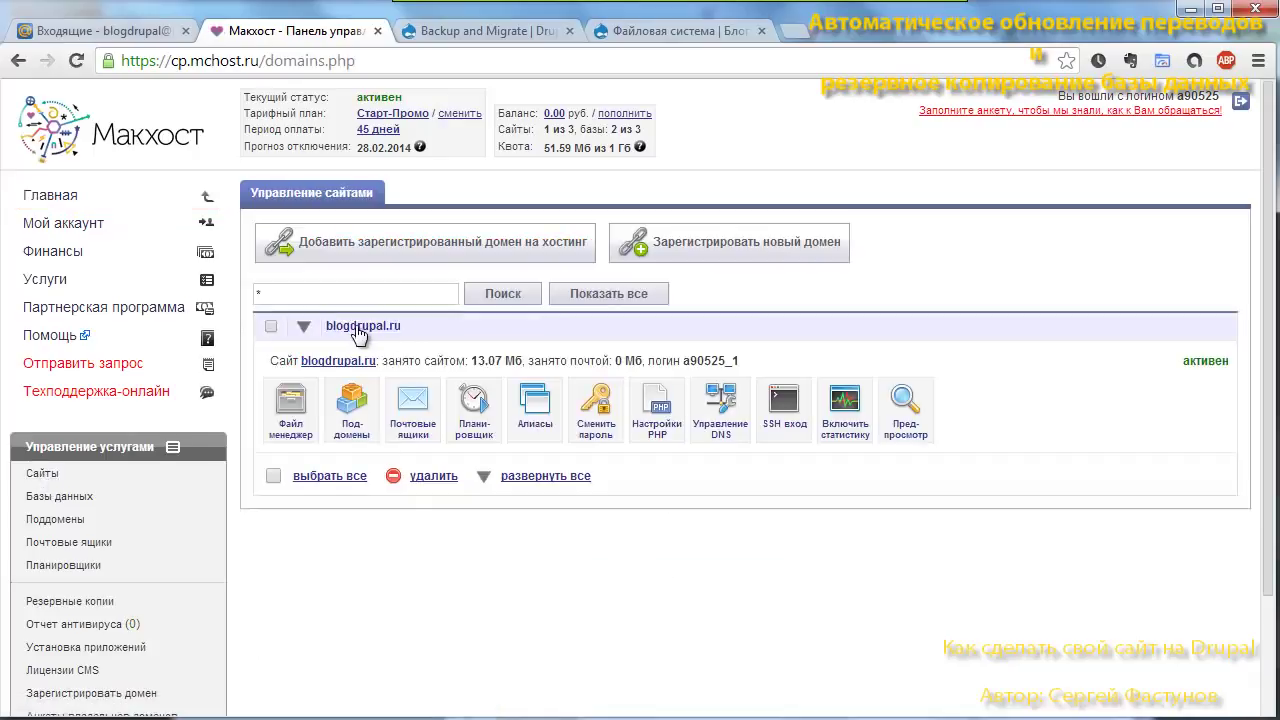
click(290, 405)
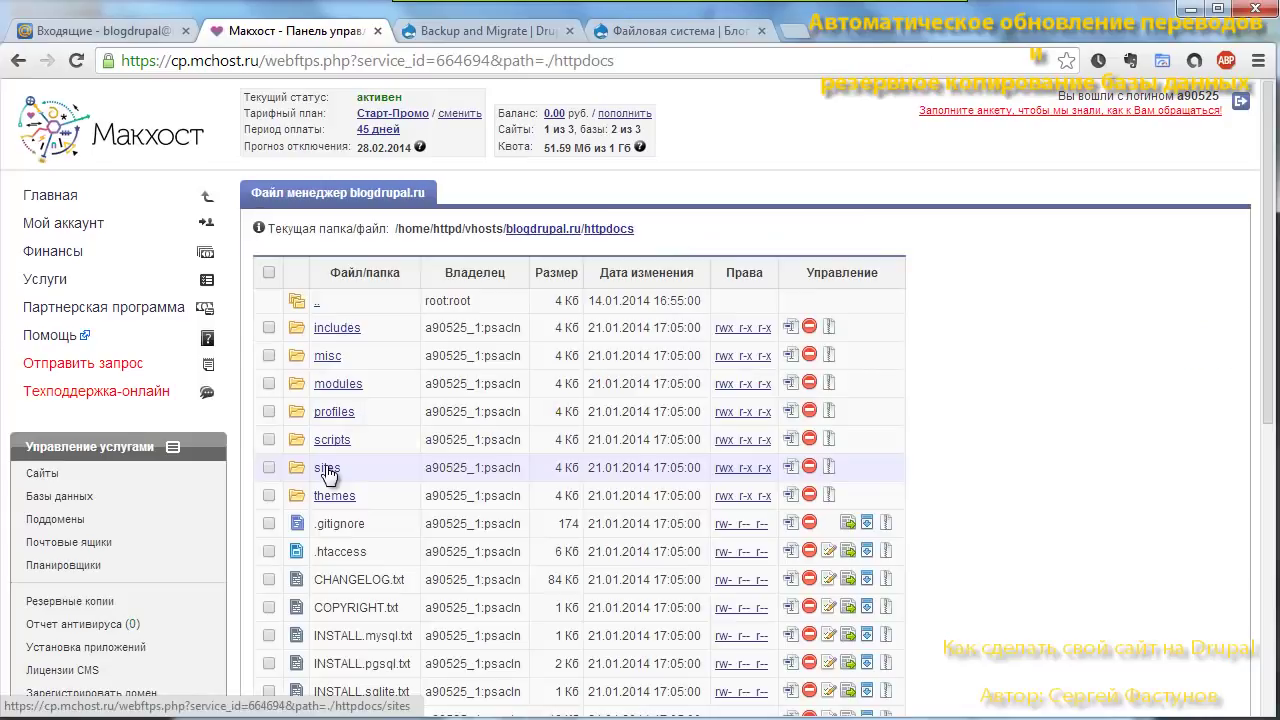
click(325, 466)
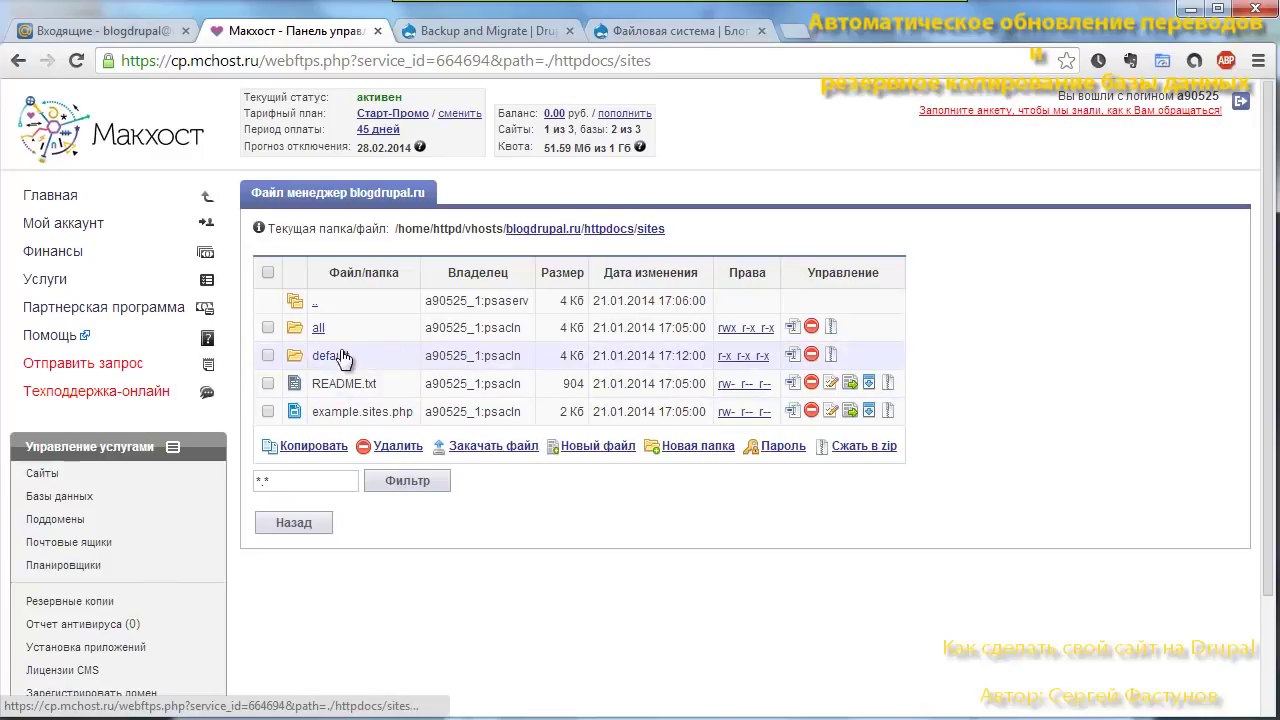
- Grant the owner write permission on the default folder and save the new access rights
click(747, 360)
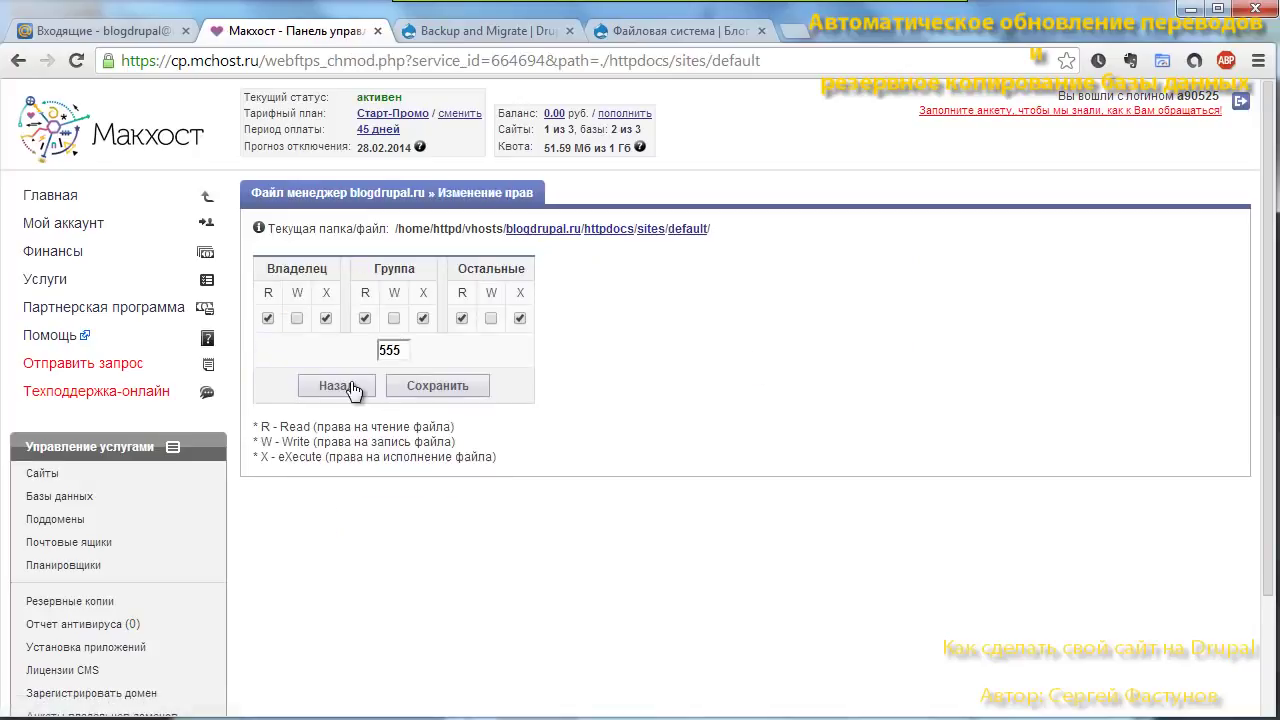
click(296, 318)
click(437, 388)
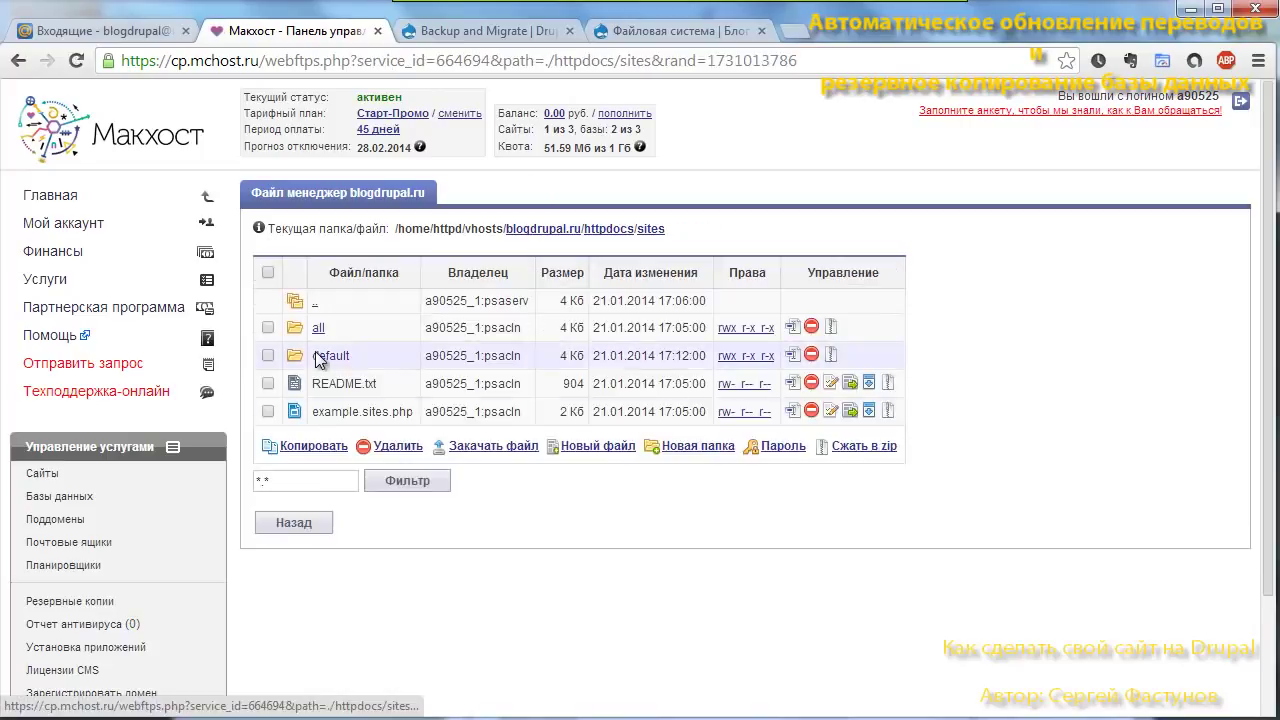
- Create a folder named private inside sites/default, and reopen the default folder from its parent to check it
click(318, 357)
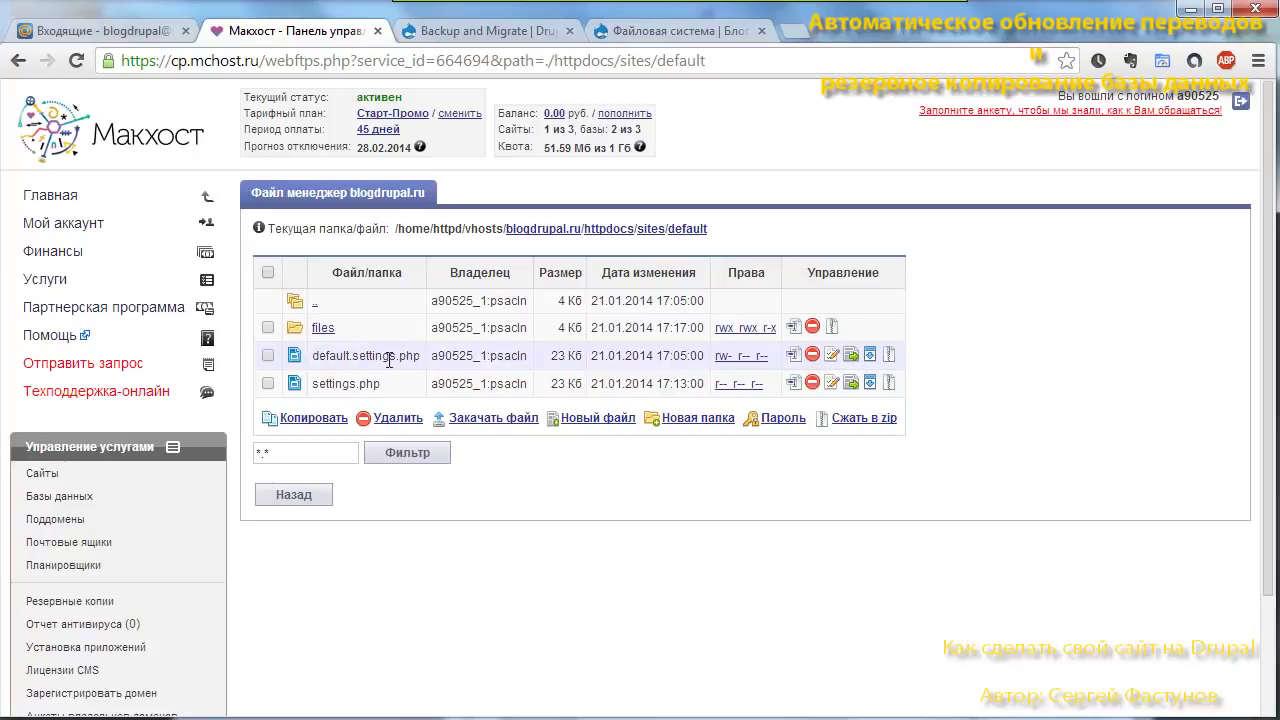
click(676, 420)
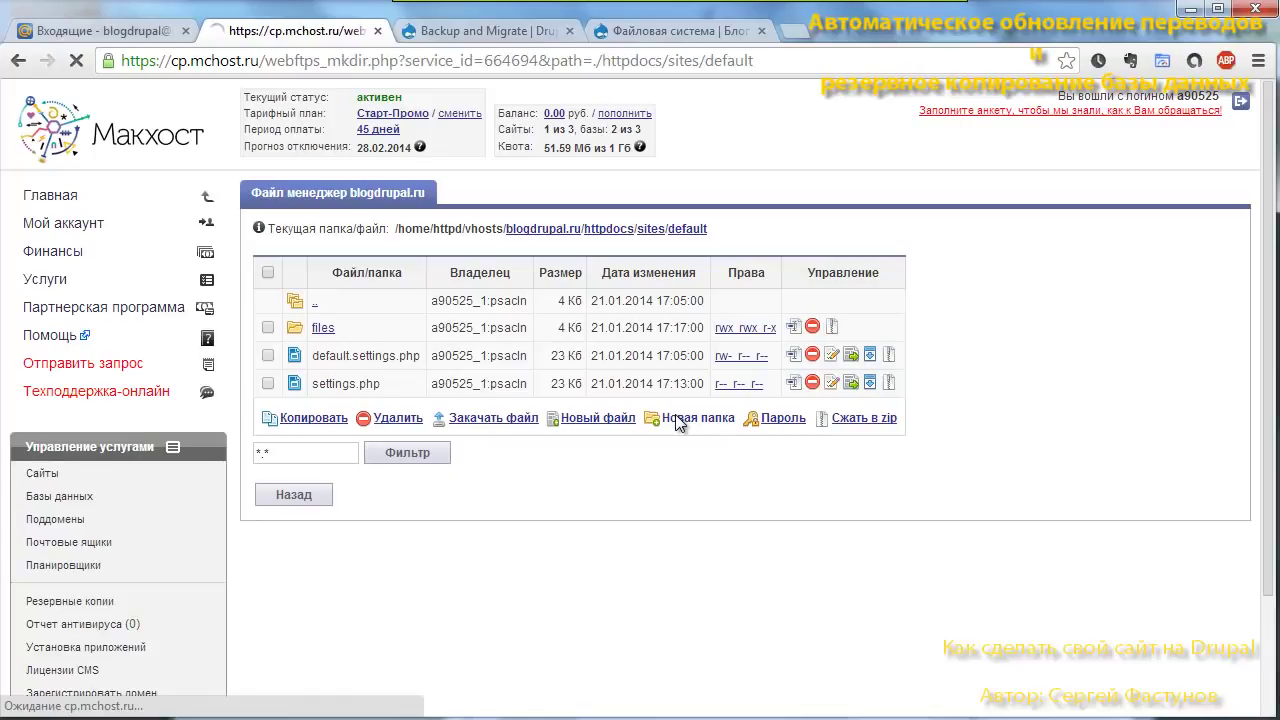
click(362, 296)
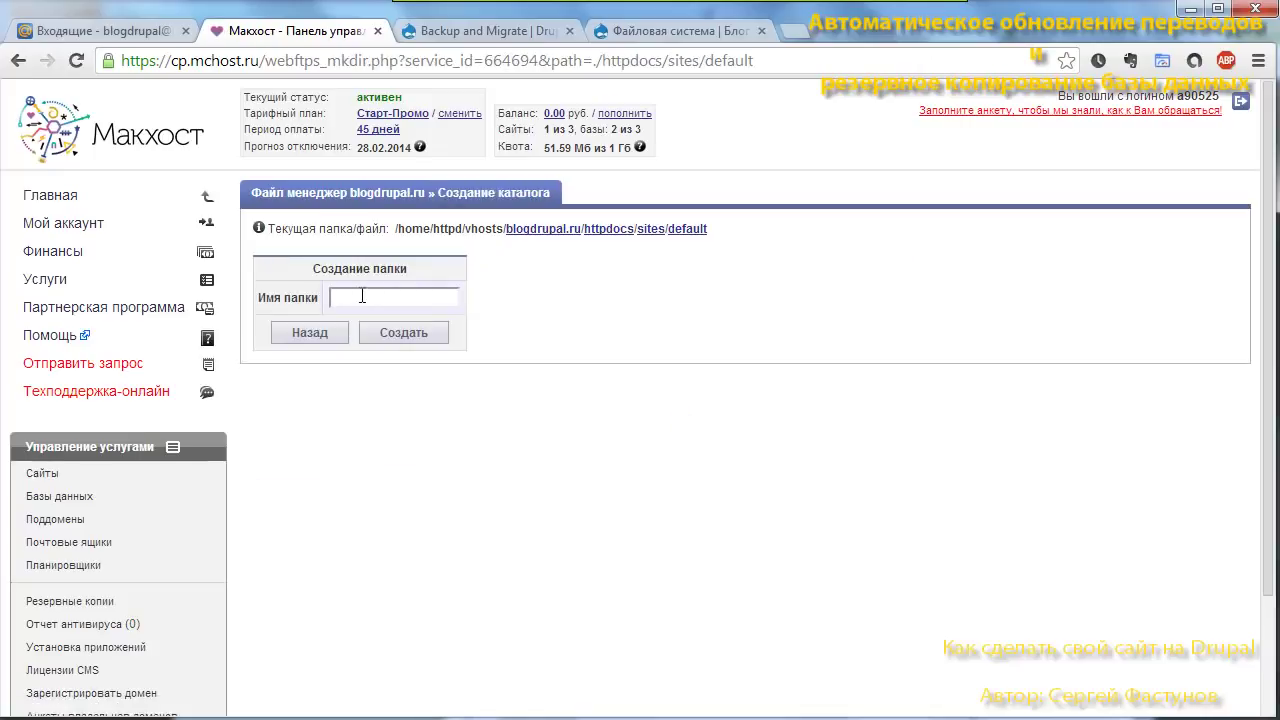
click(362, 296)
text(private)
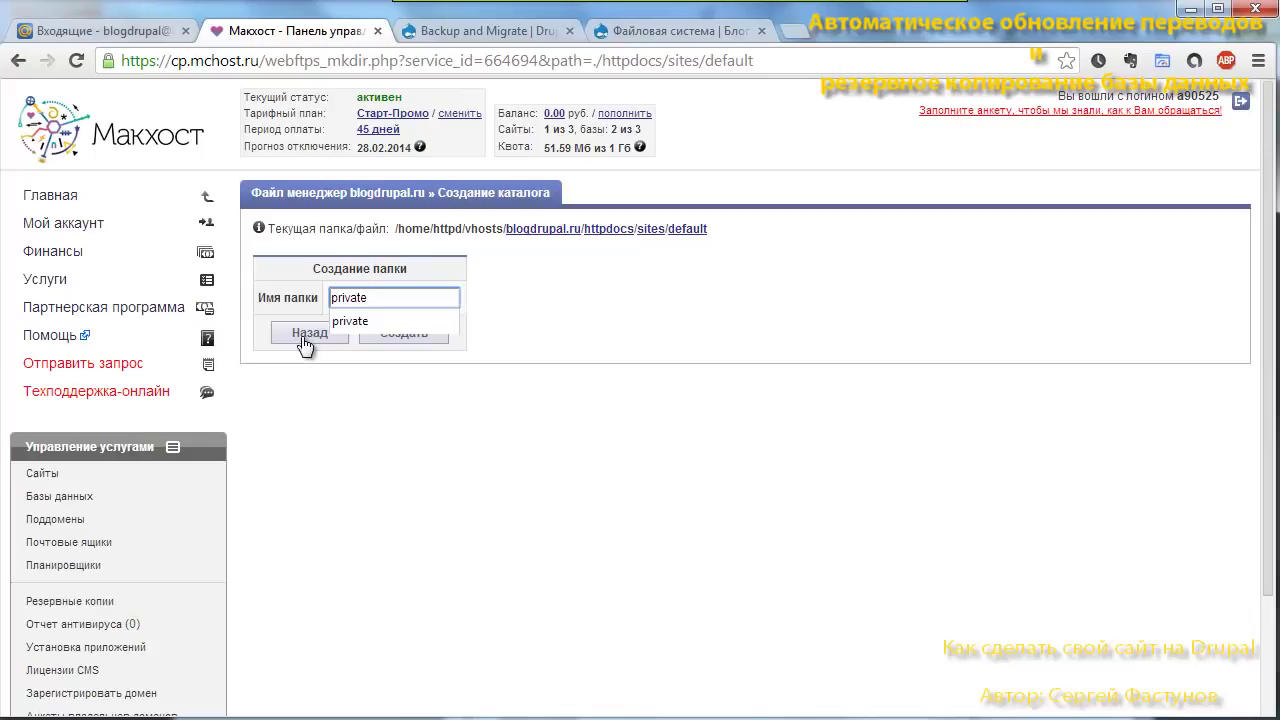
click(425, 336)
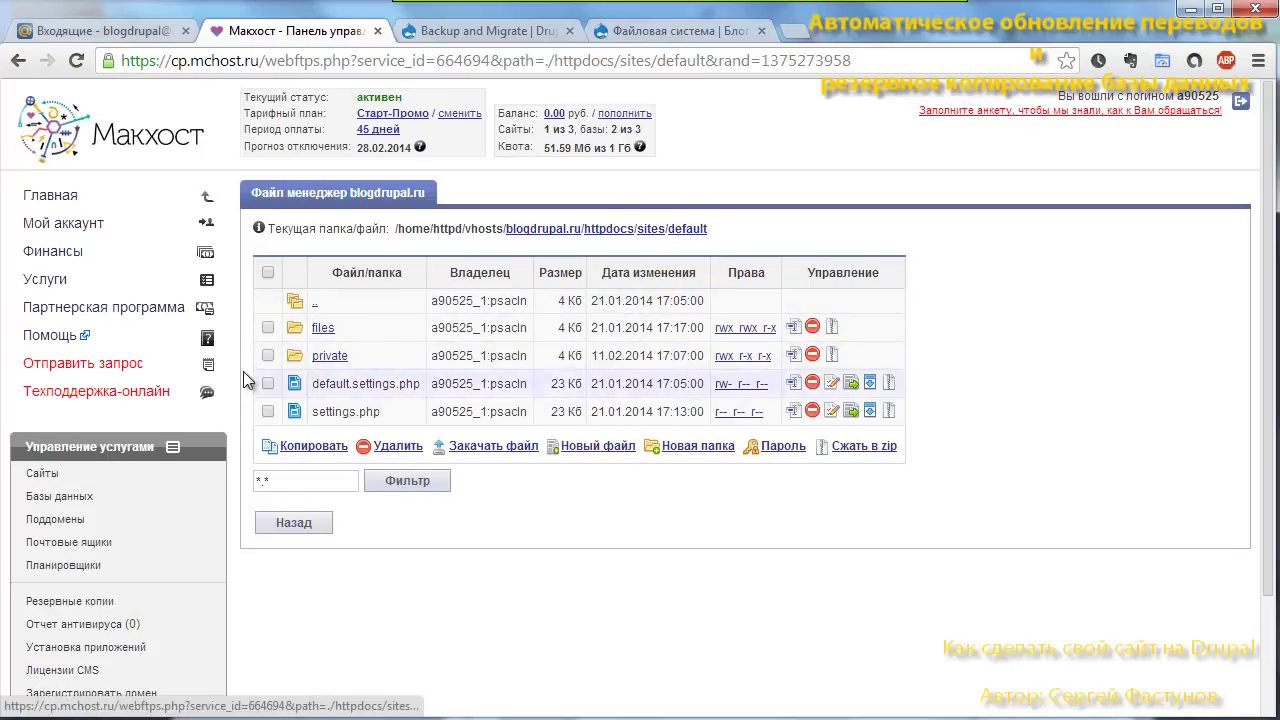
click(314, 301)
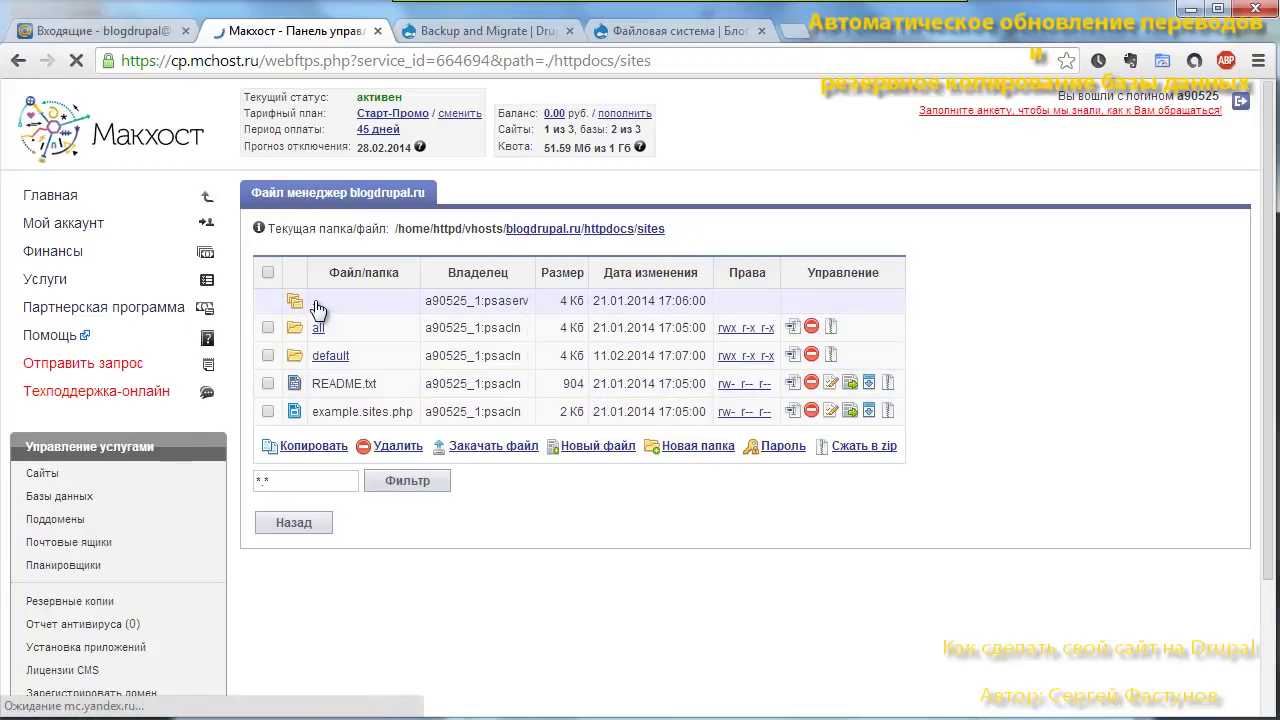
click(330, 356)
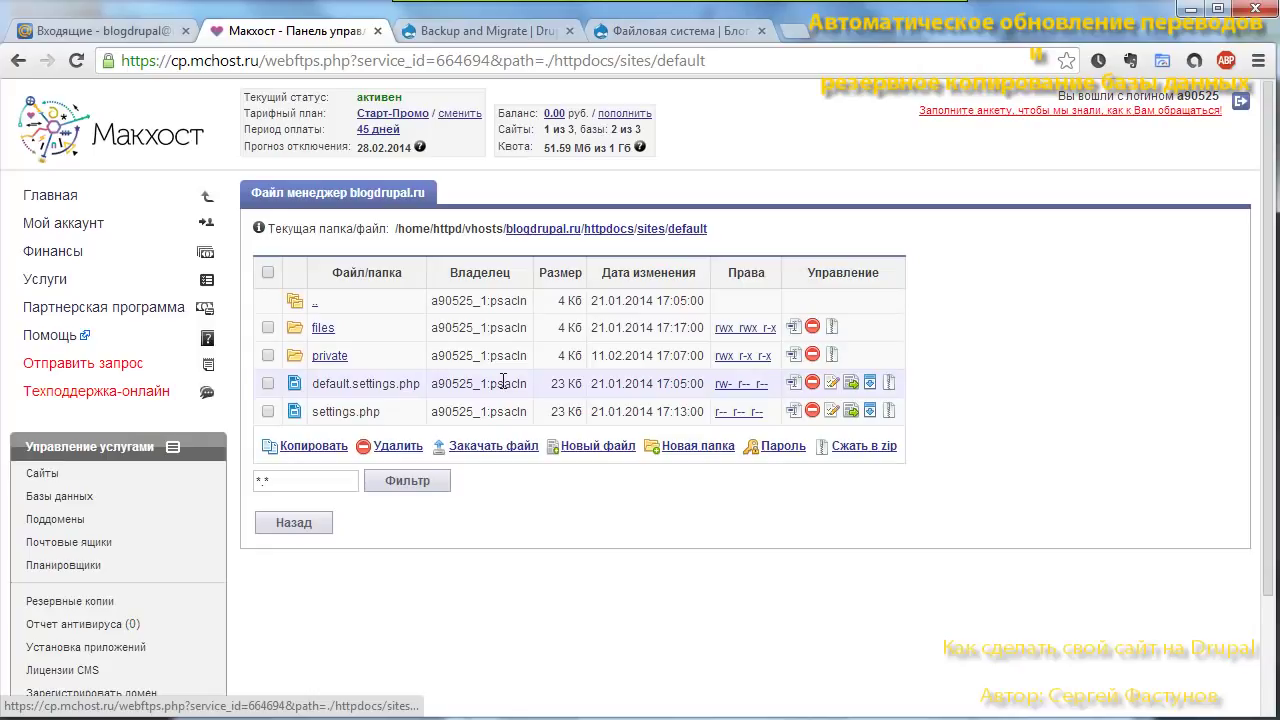
- Return to the Drupal file system page and save the settings with the private path sites/default/private
click(468, 27)
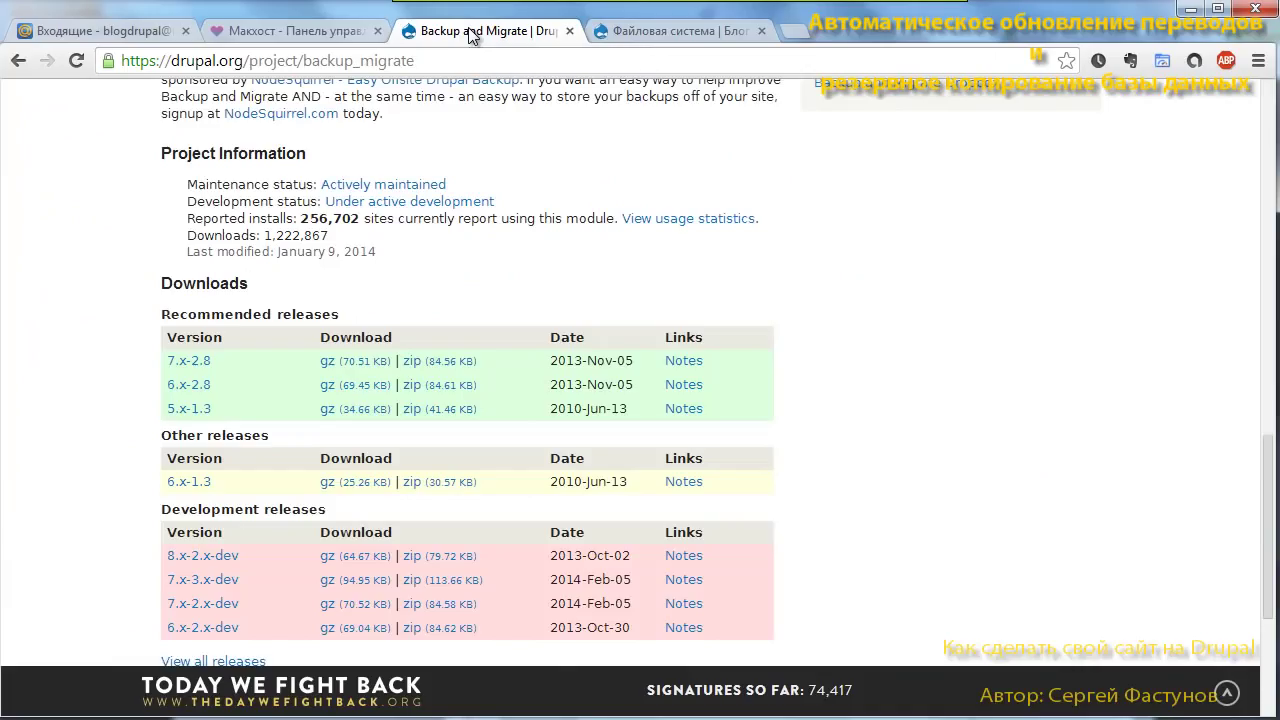
click(660, 31)
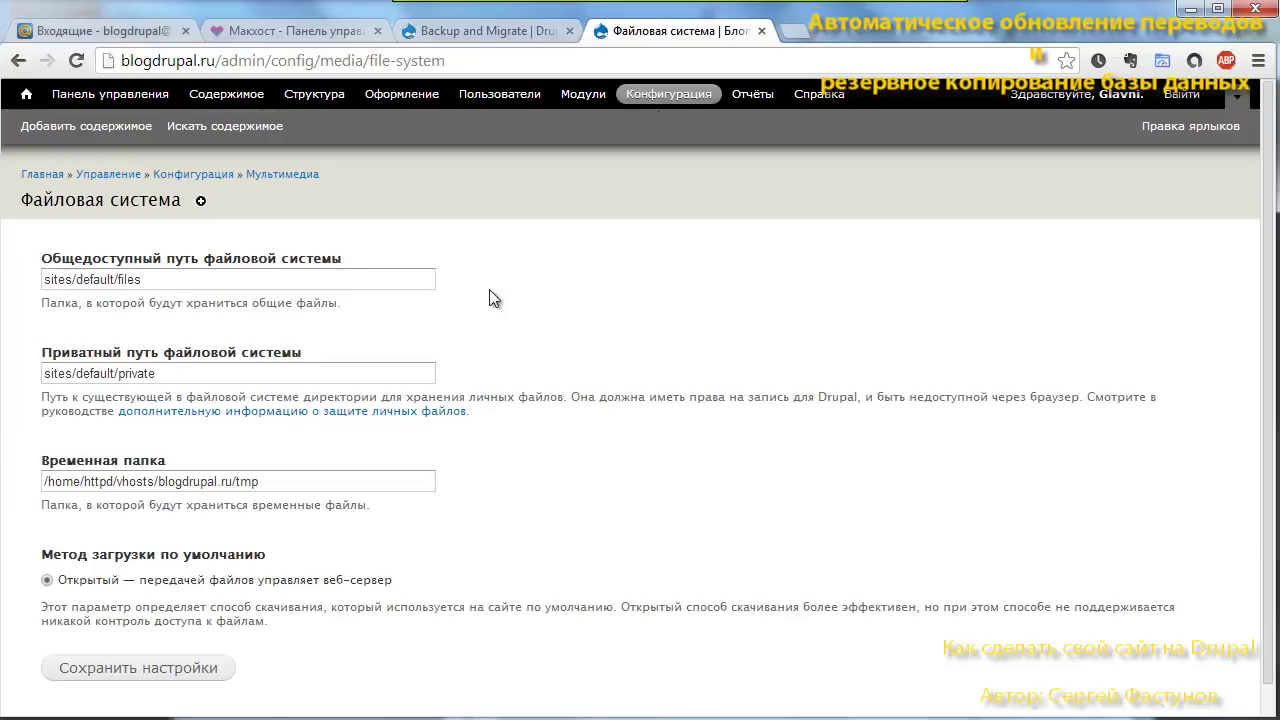
scroll(321, 362, down, 1)
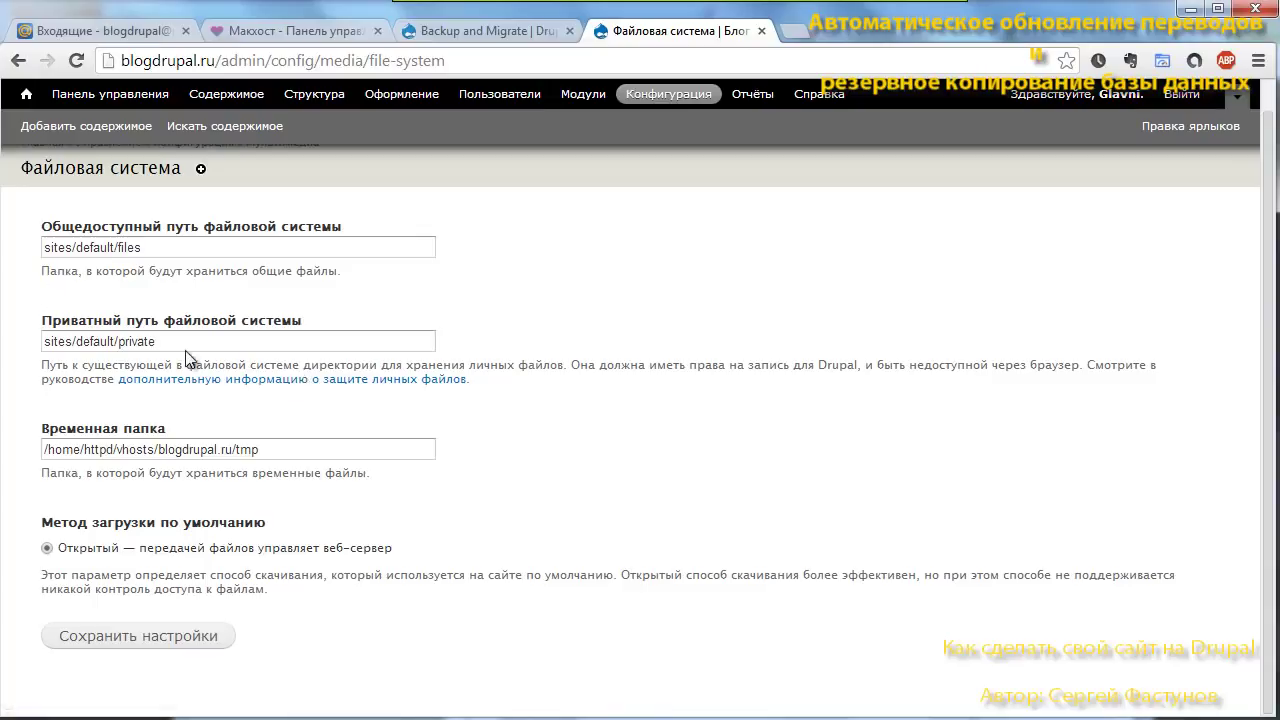
drag(166, 341, 4, 337)
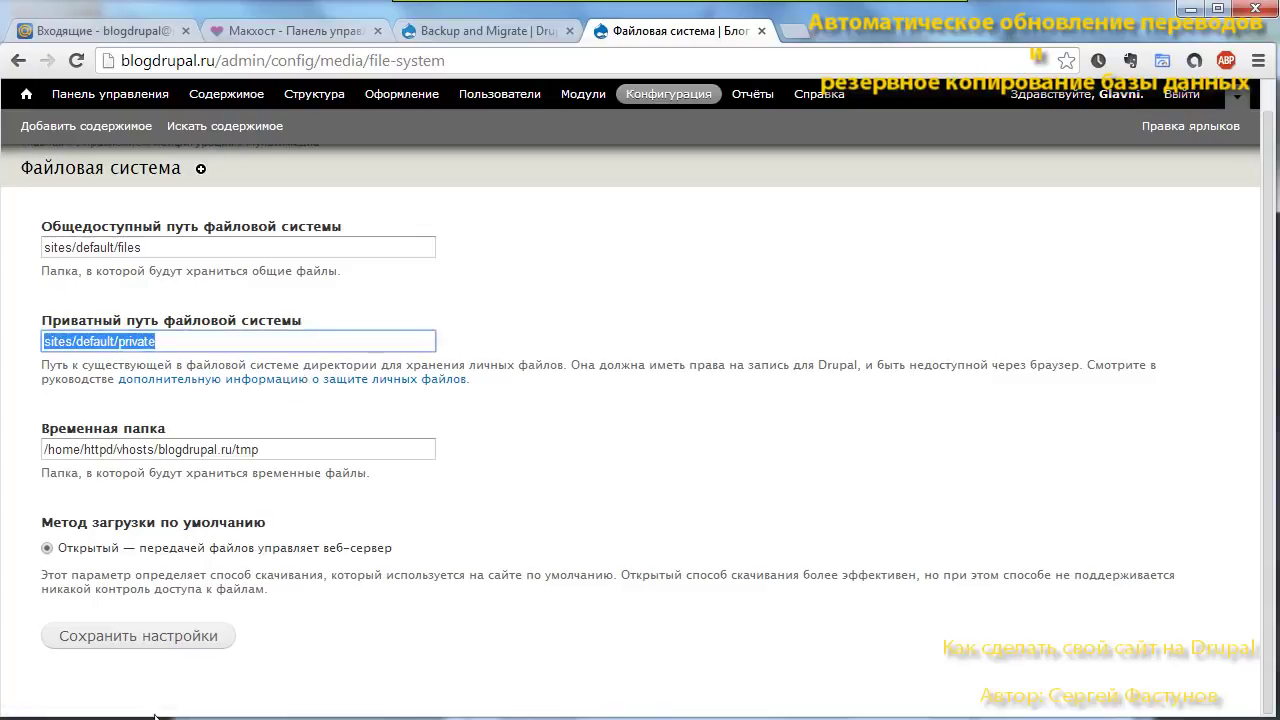
click(126, 637)
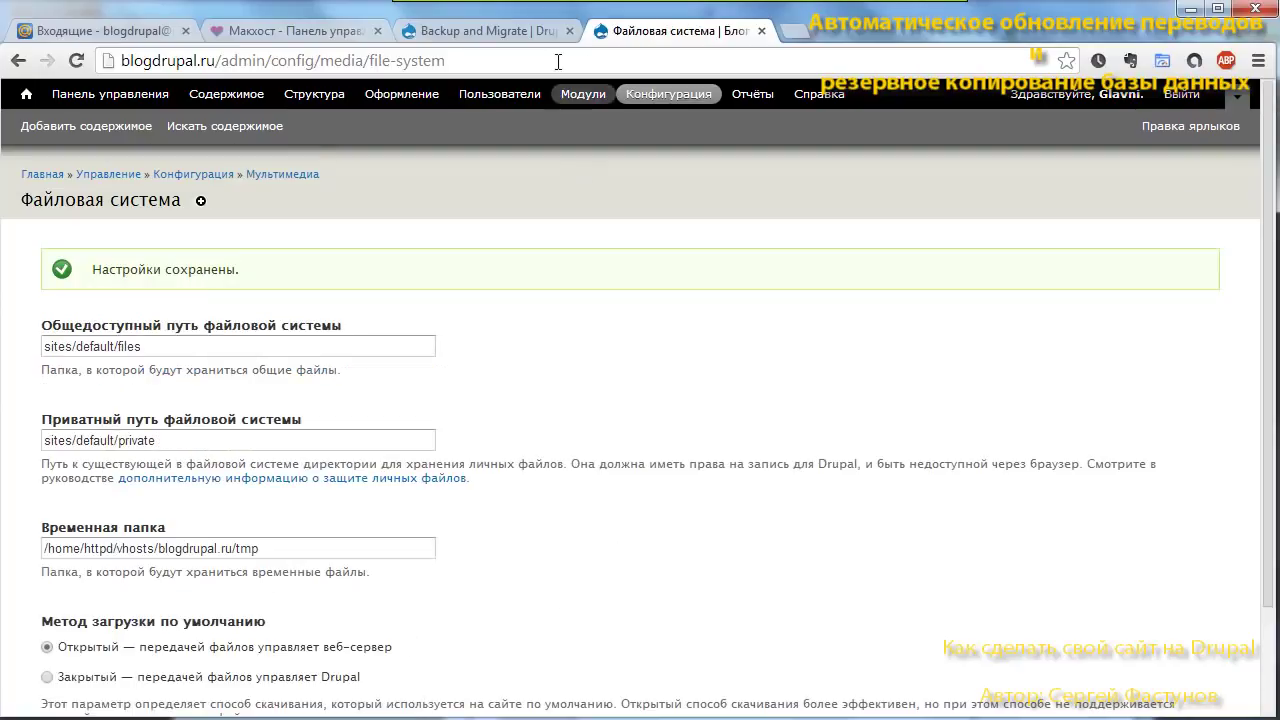
- Open the backup destinations (Места назначений) of Backup and Migrate from the System section of the site configuration
click(642, 100)
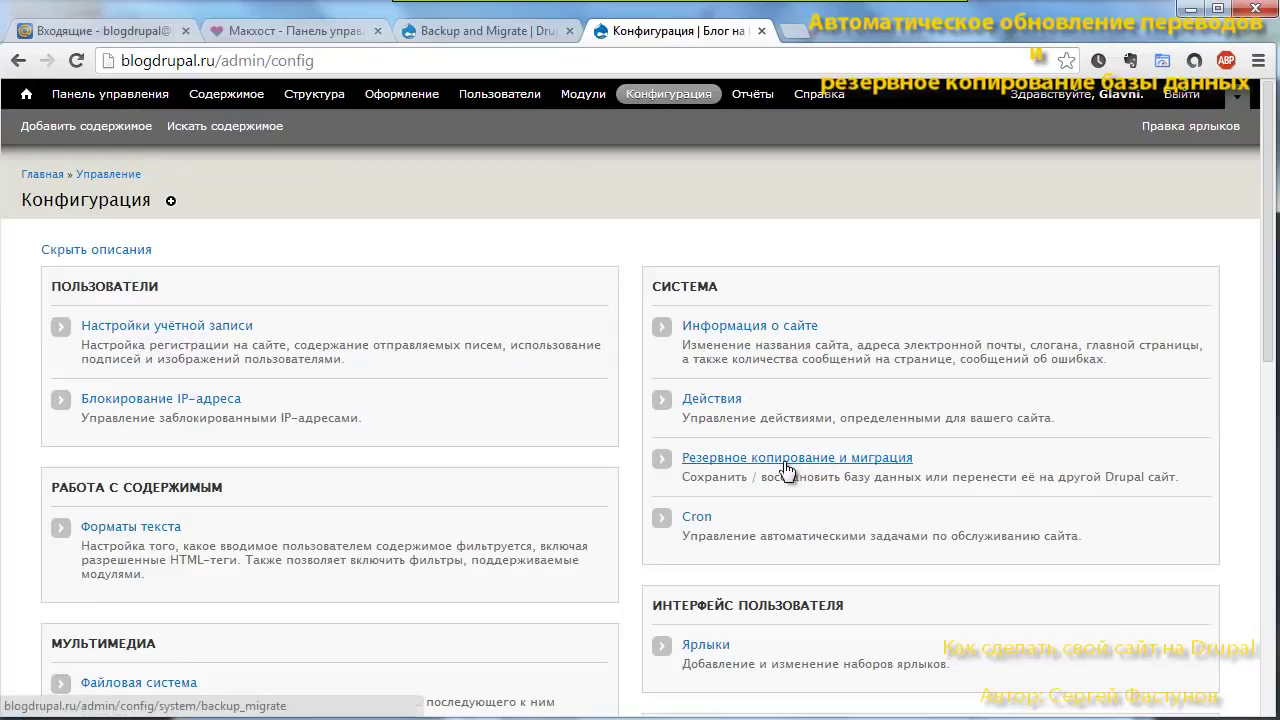
click(788, 460)
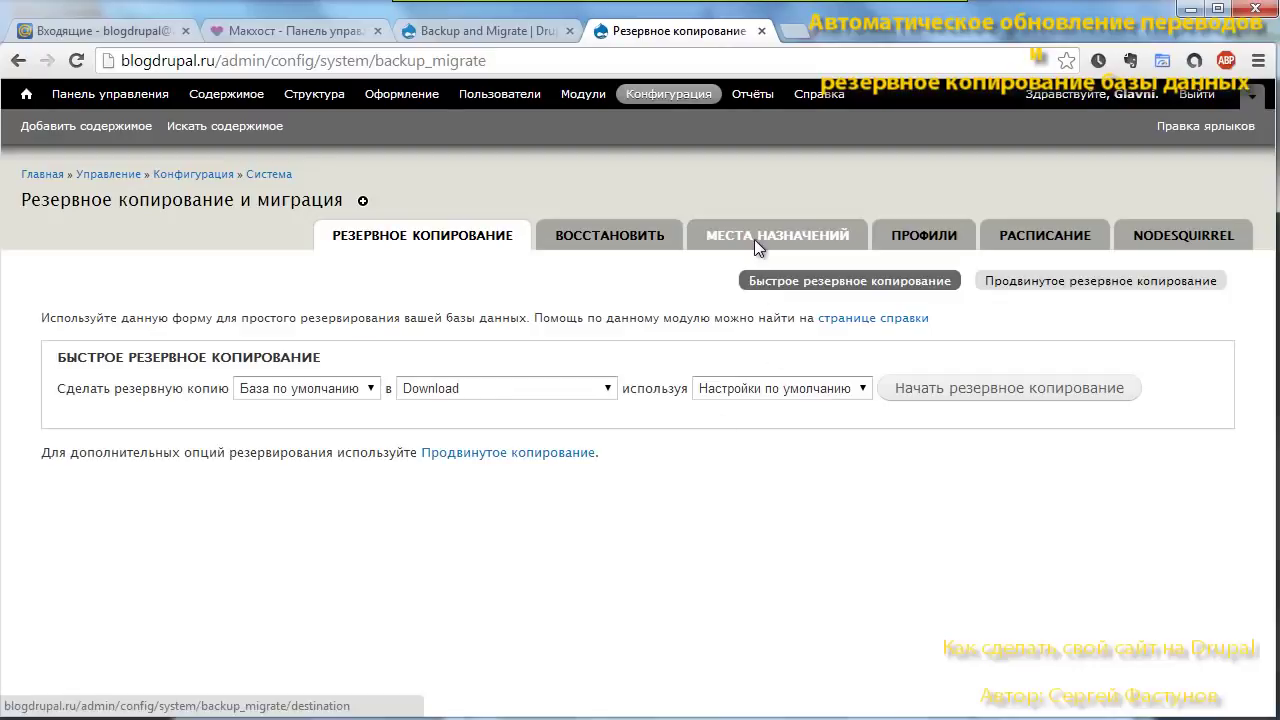
click(754, 239)
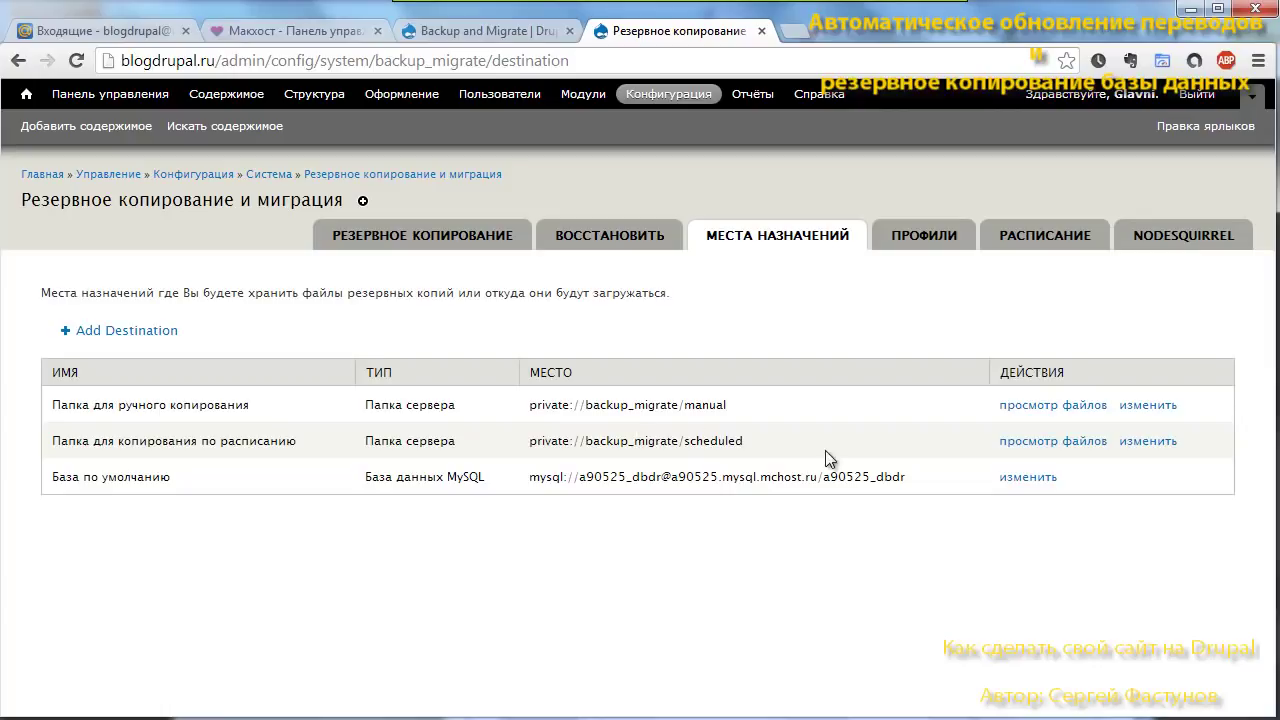
- View the files in the manual backup folder and the connection settings of the default database destination, leaving both as they are
click(1015, 404)
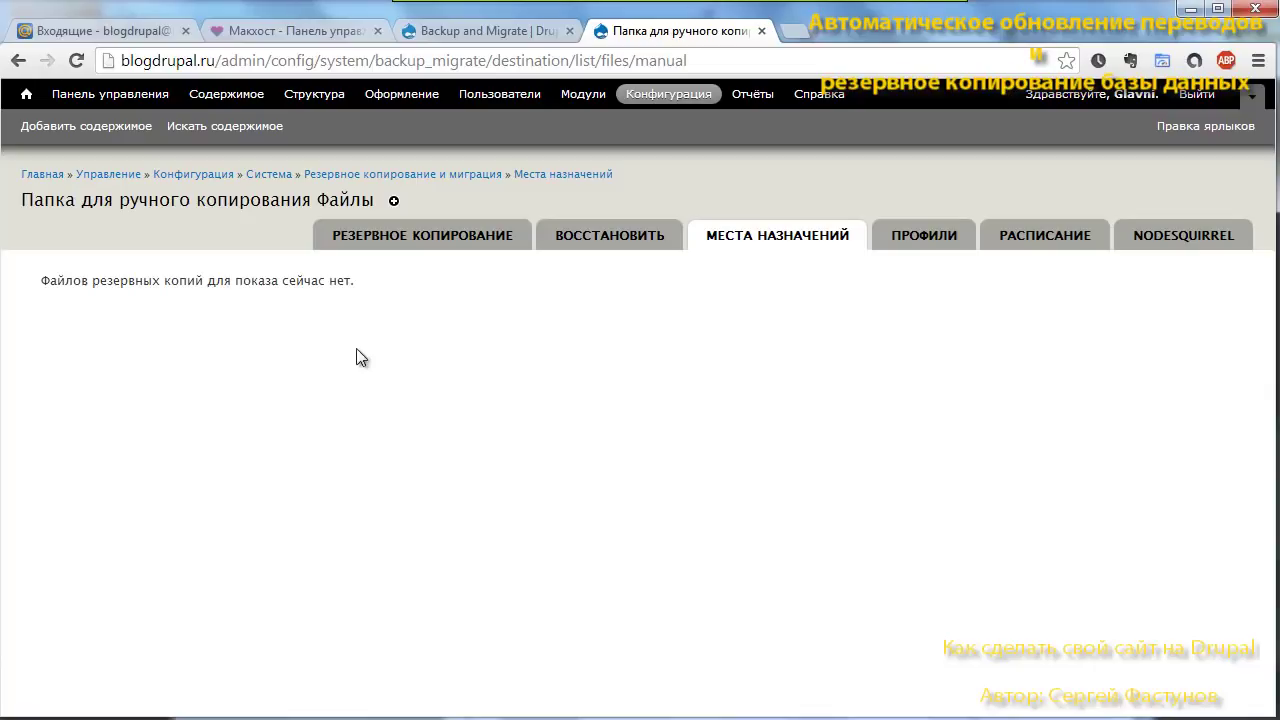
click(18, 62)
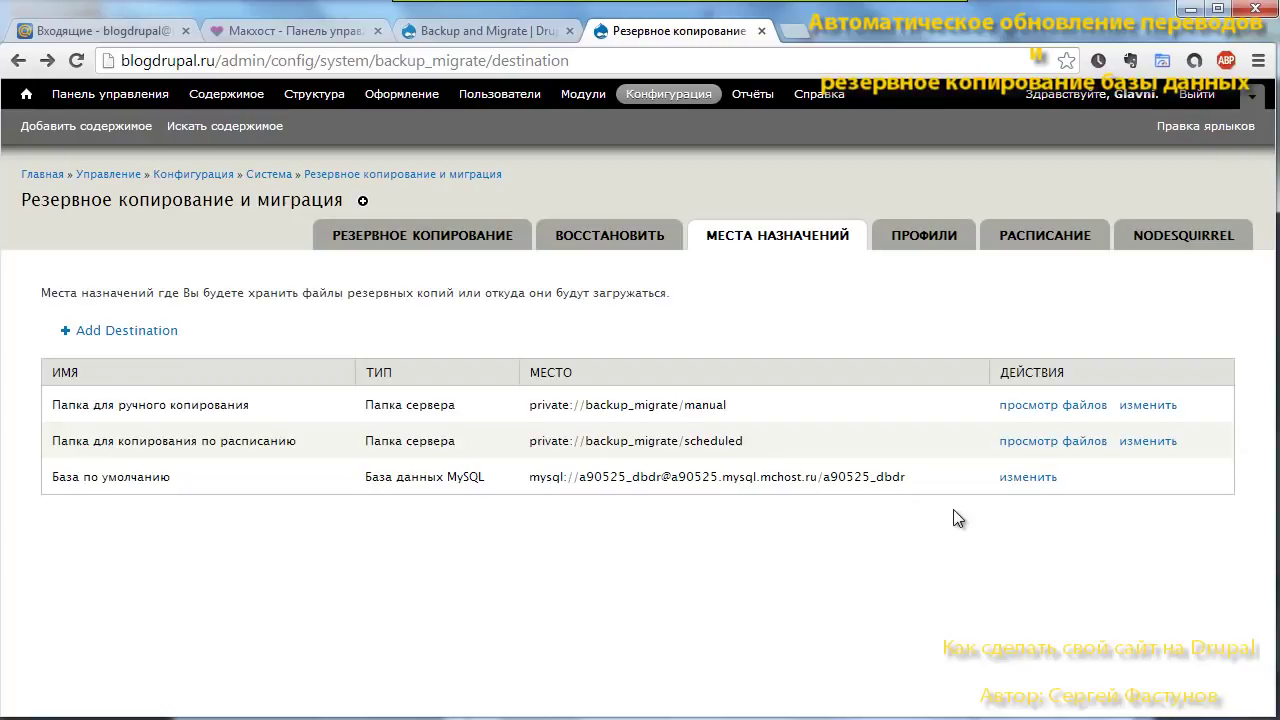
click(1028, 478)
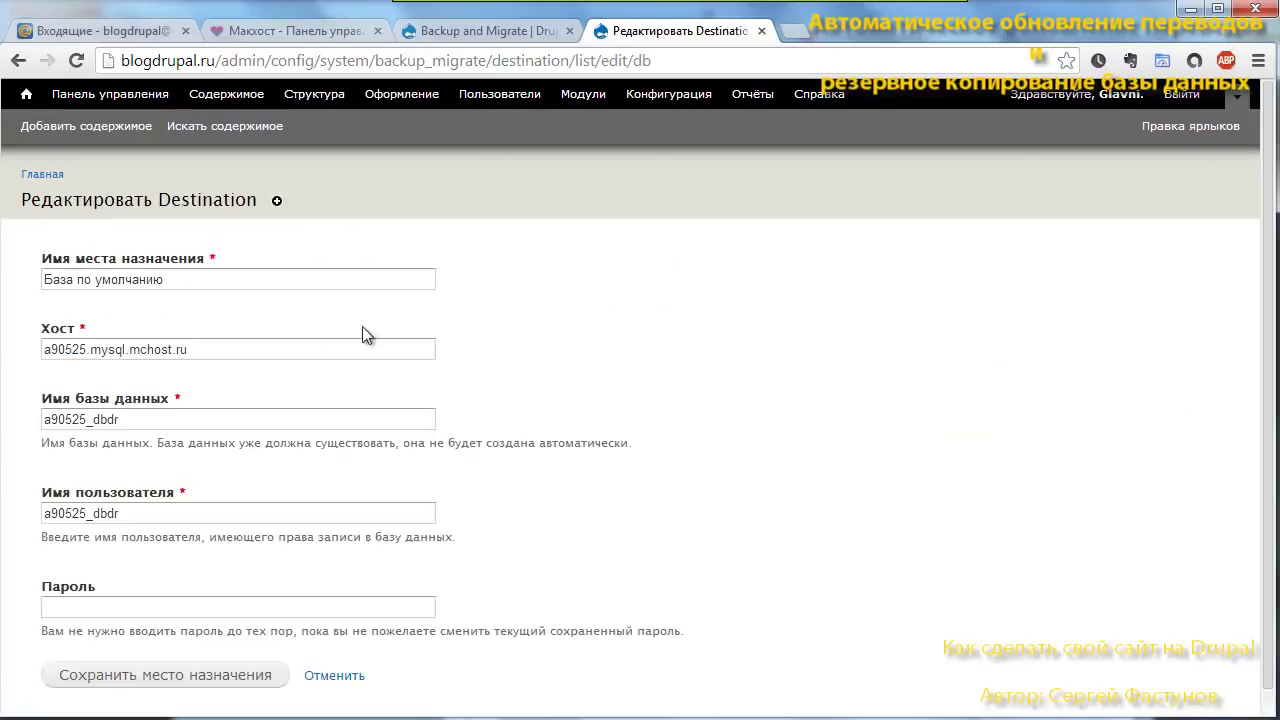
scroll(115, 285, down, 1)
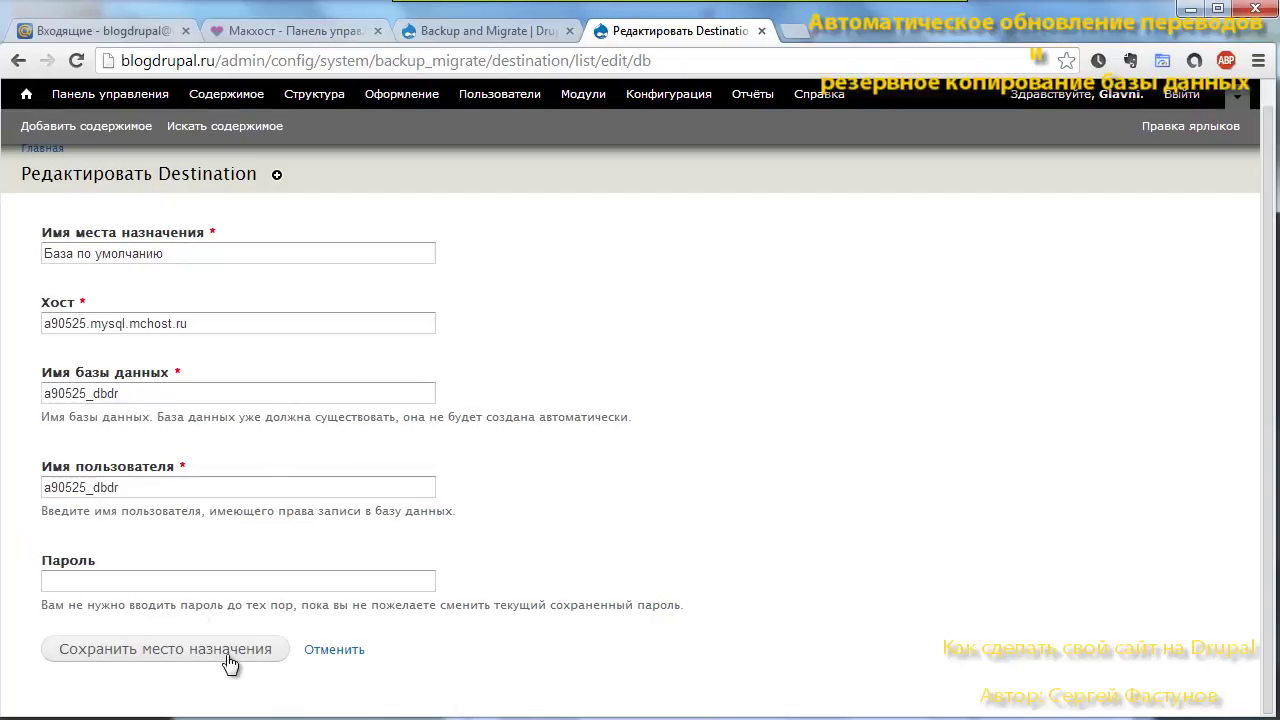
click(330, 656)
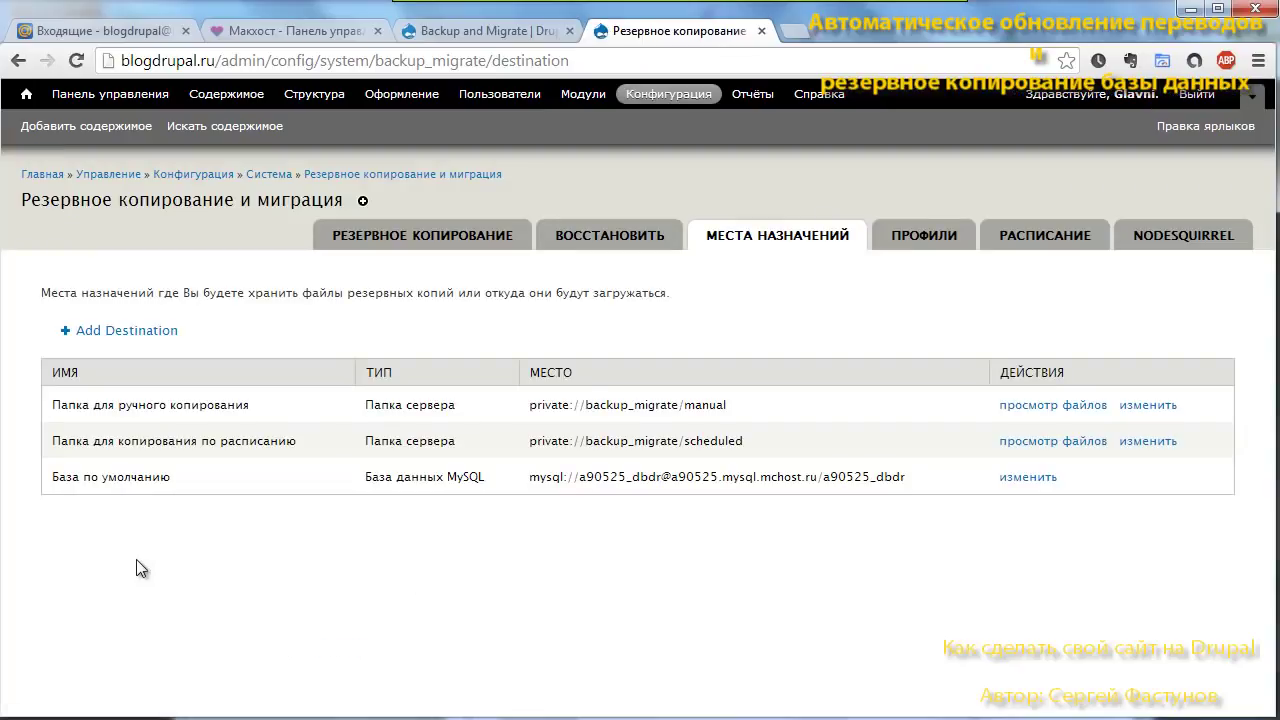
- Add a new backup destination of type Email and name it "Архив по почте"
click(127, 335)
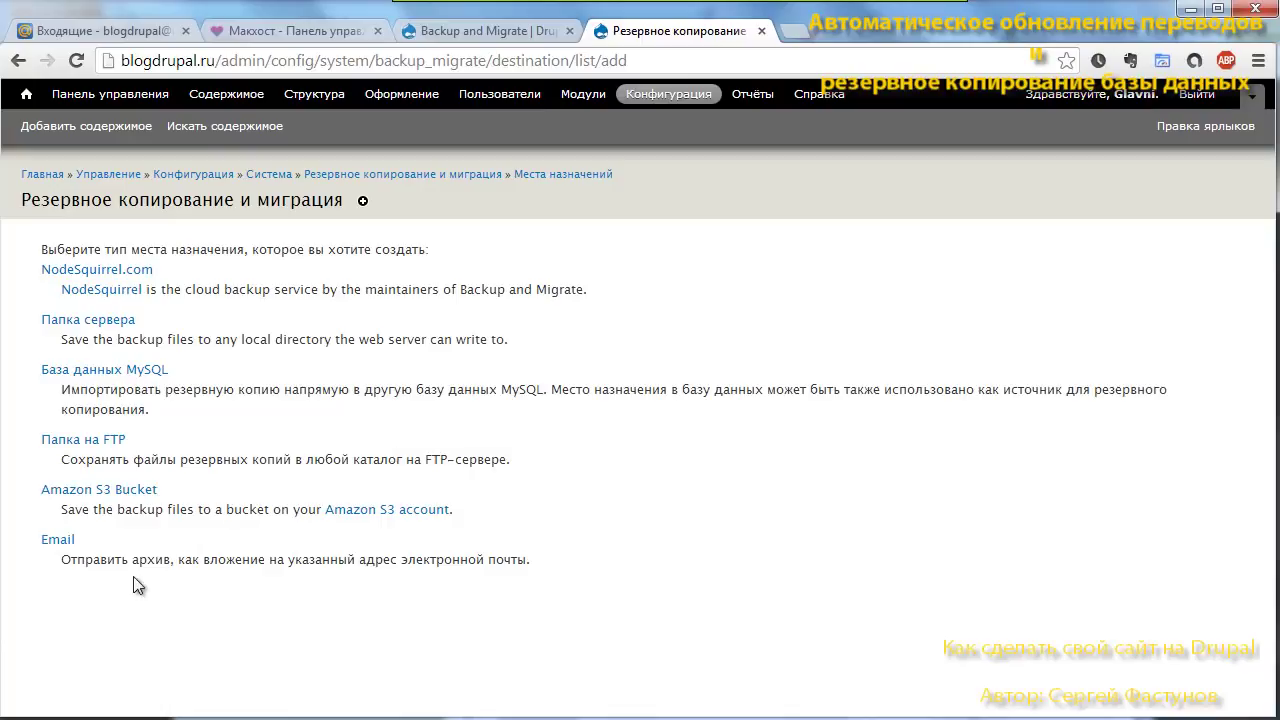
click(58, 541)
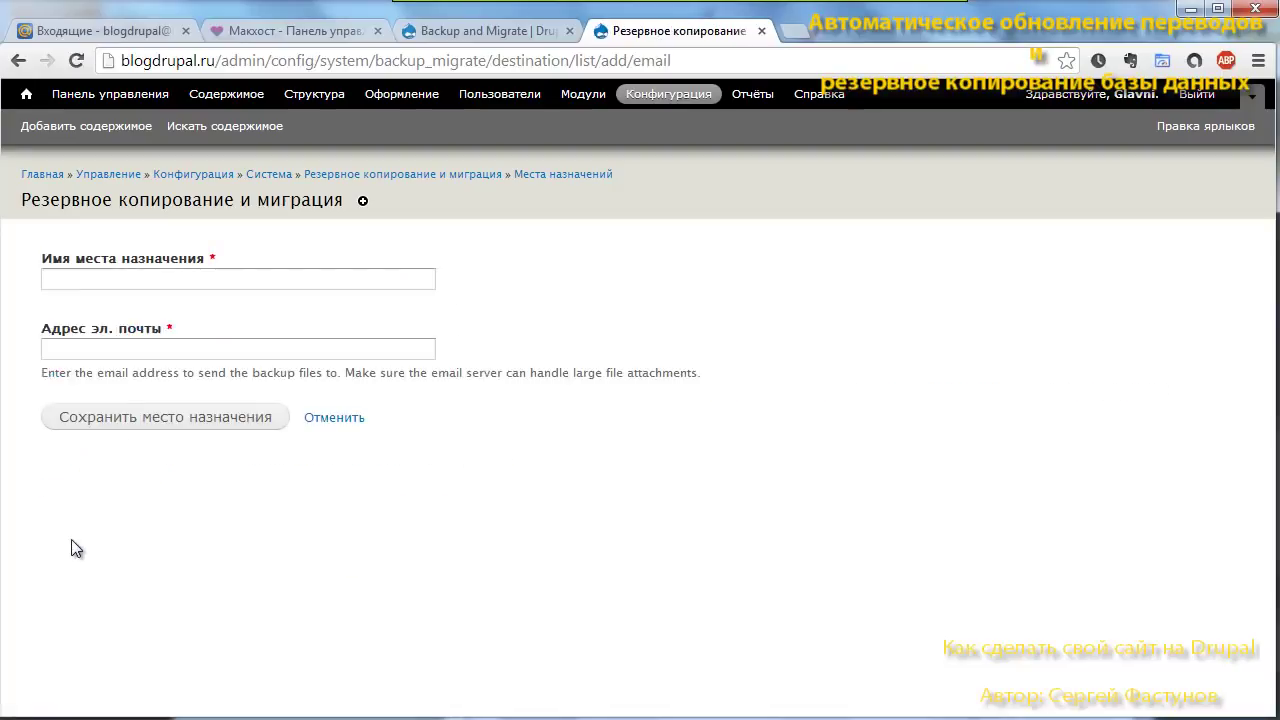
click(100, 276)
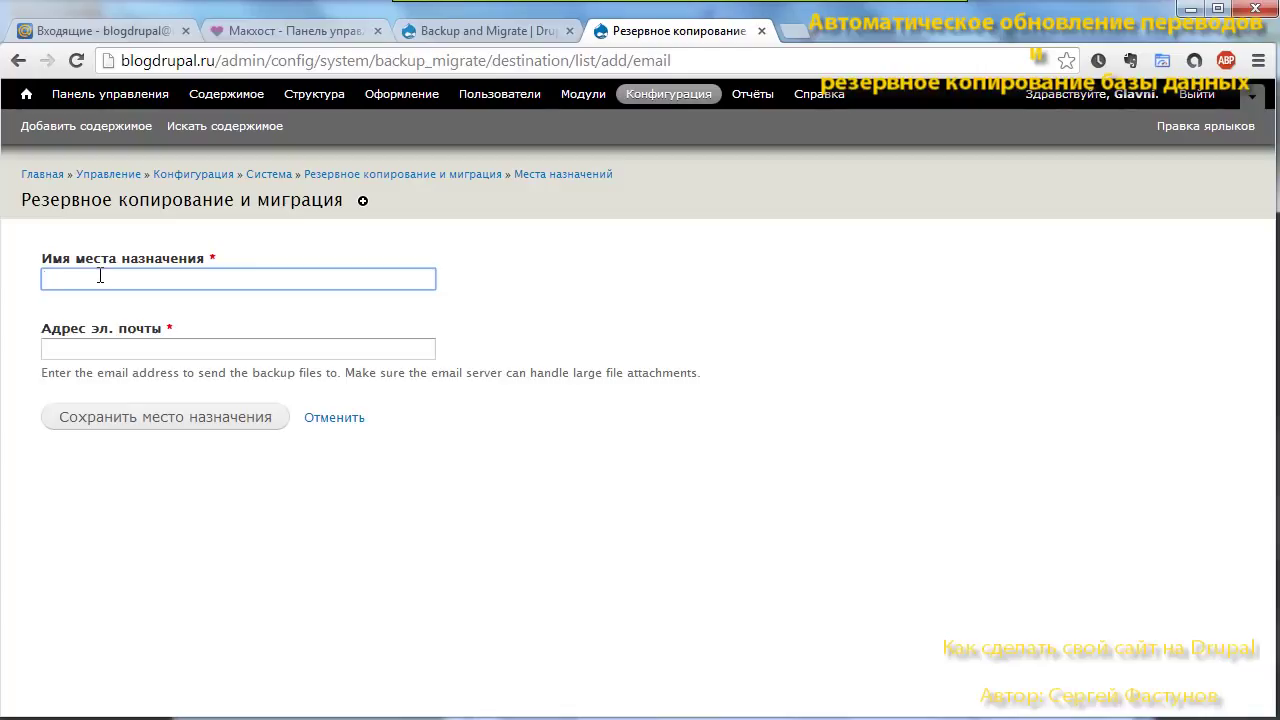
text(Fh[bd п)
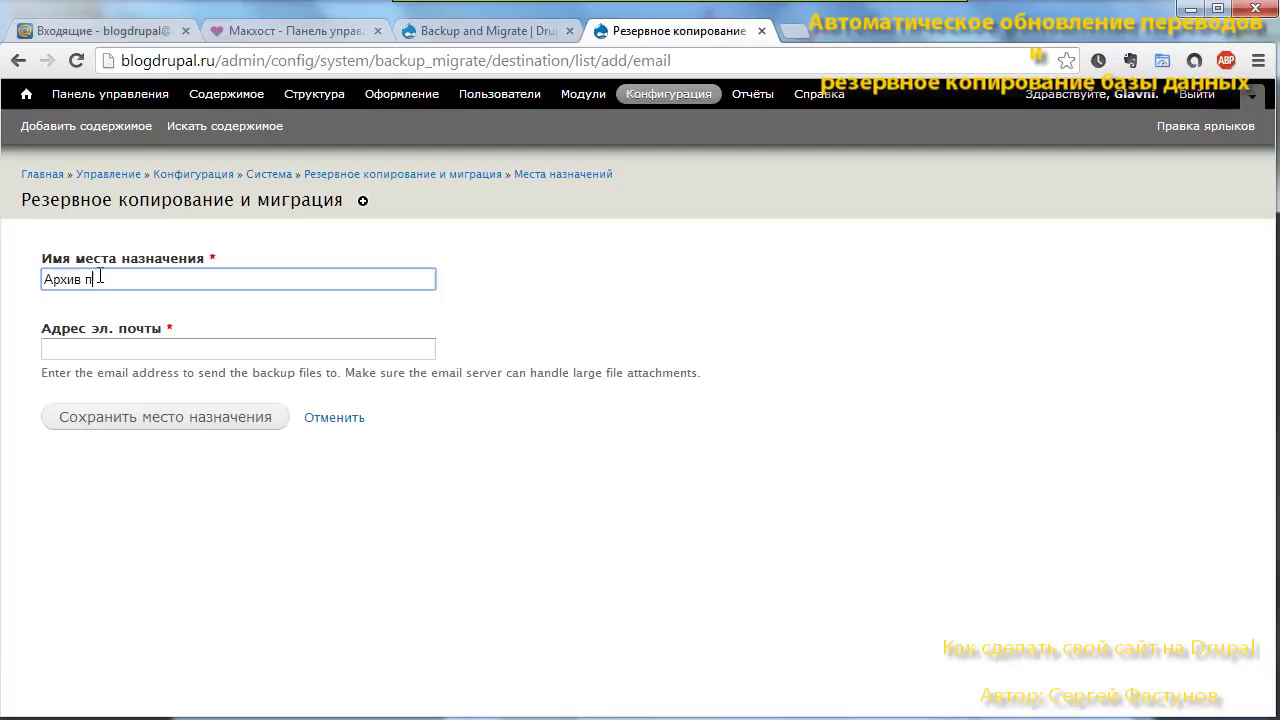
text(о почте)
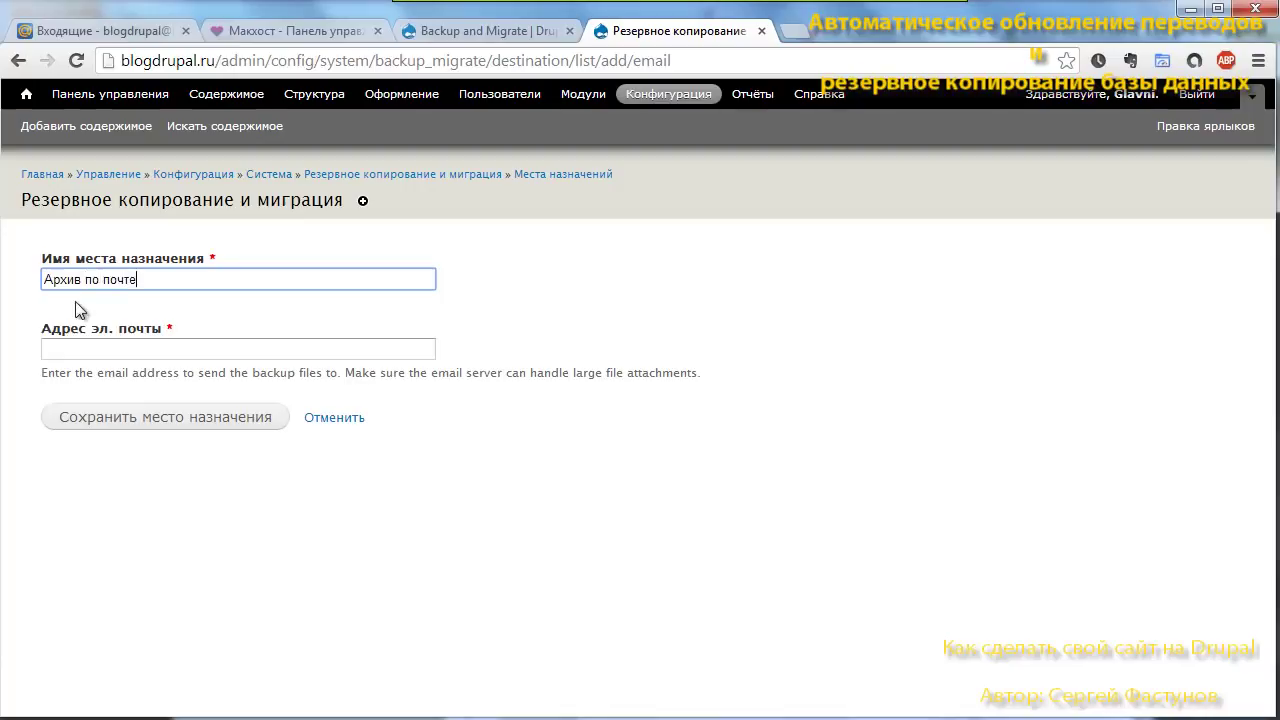
- Copy the mailbox's e-mail address from the Mail.ru inbox into the destination's address field, and save the destination
click(59, 351)
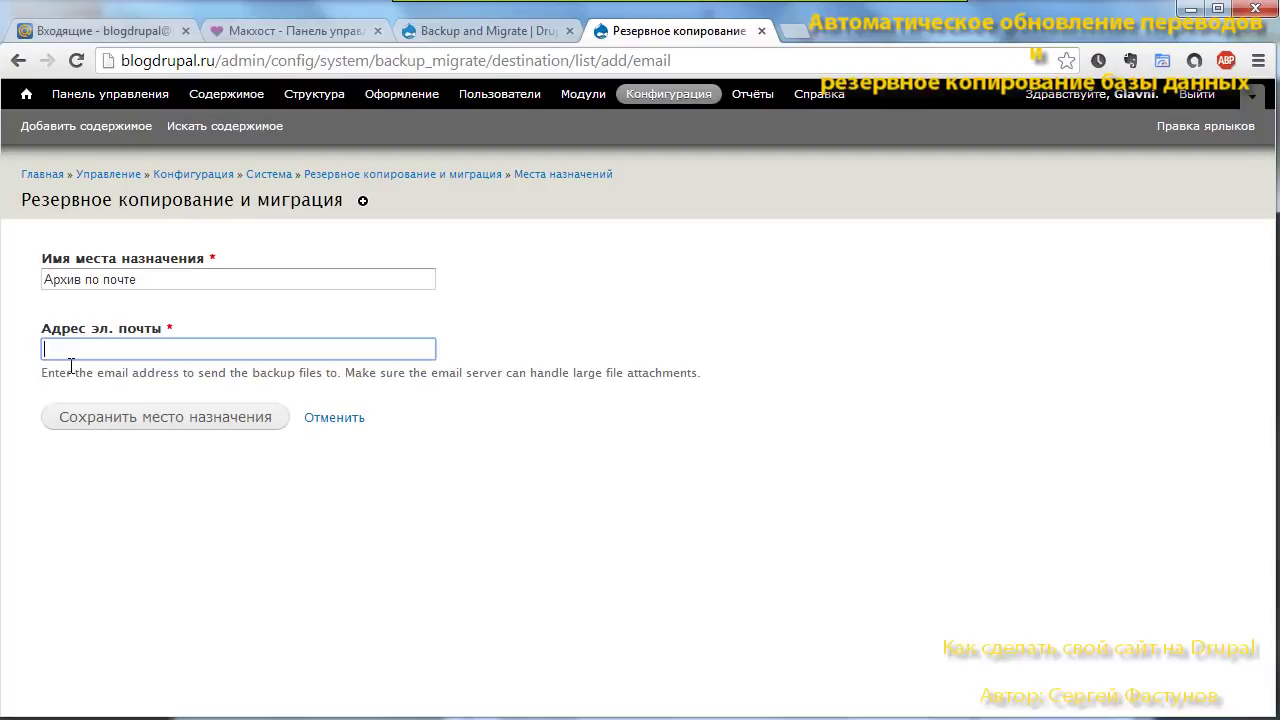
click(63, 36)
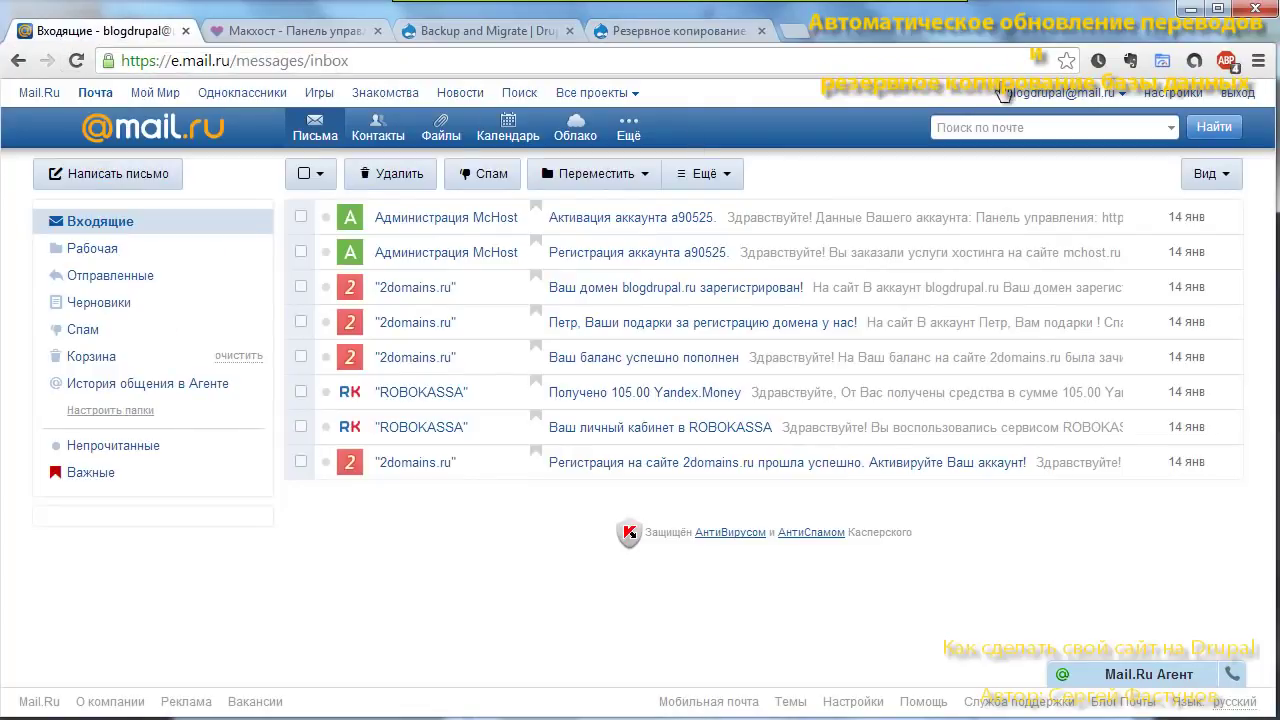
drag(1000, 92, 1110, 108)
key(ctrl+c)
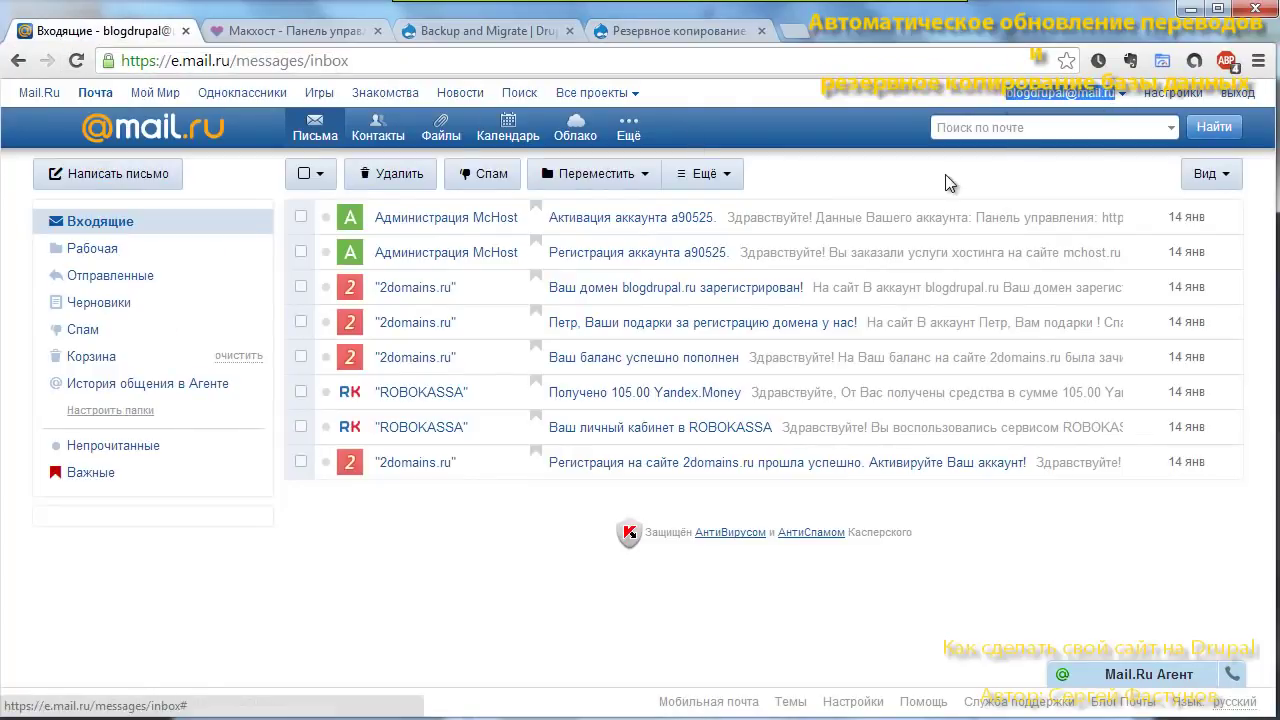
click(655, 33)
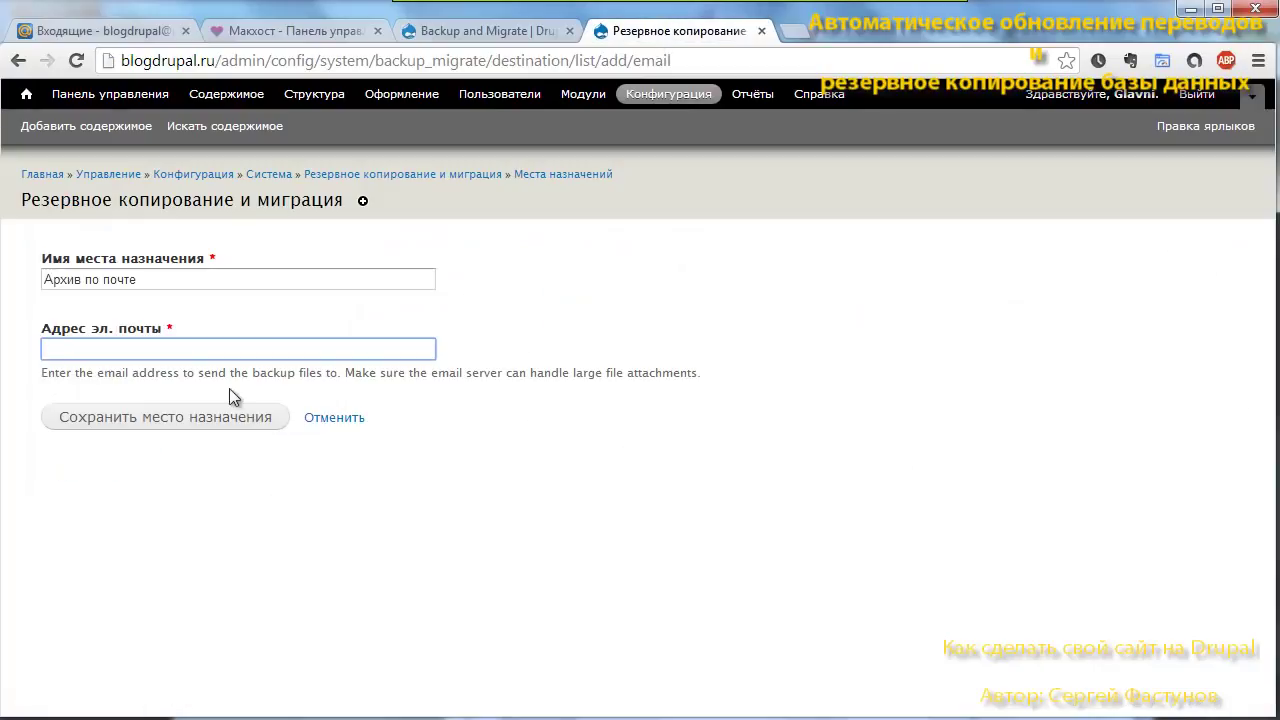
click(83, 354)
key(ctrl+v)
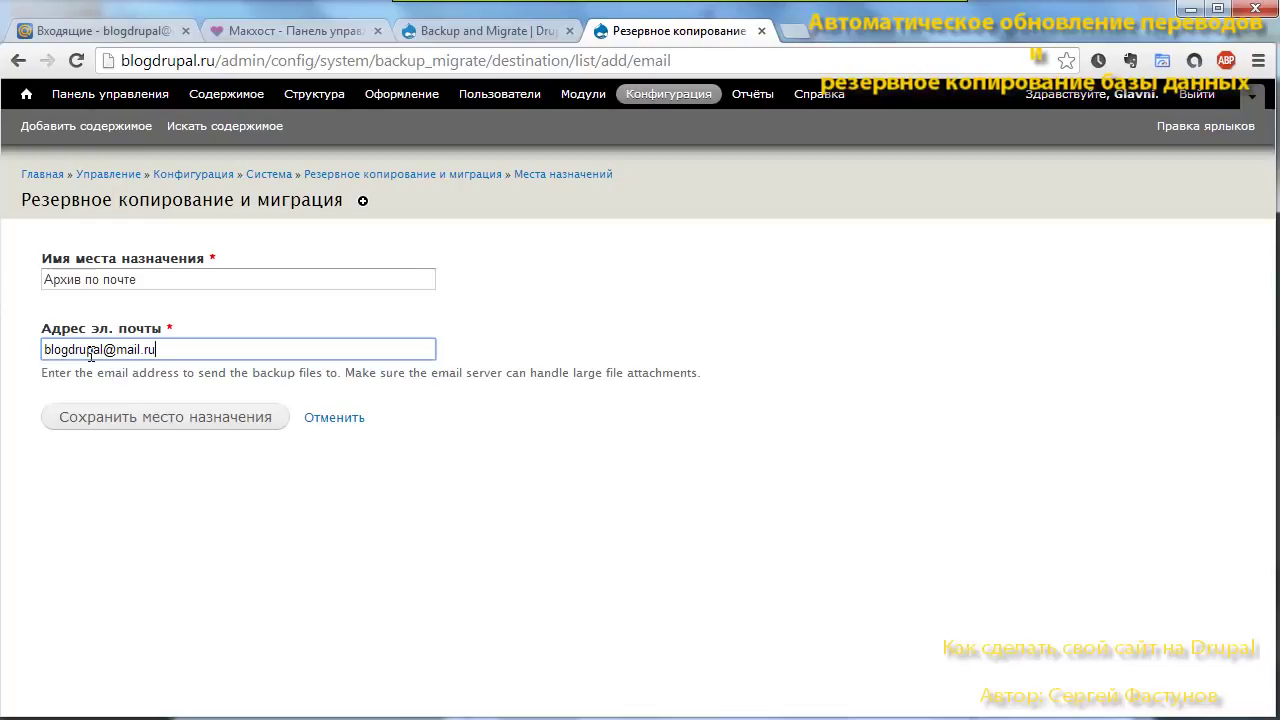
click(193, 420)
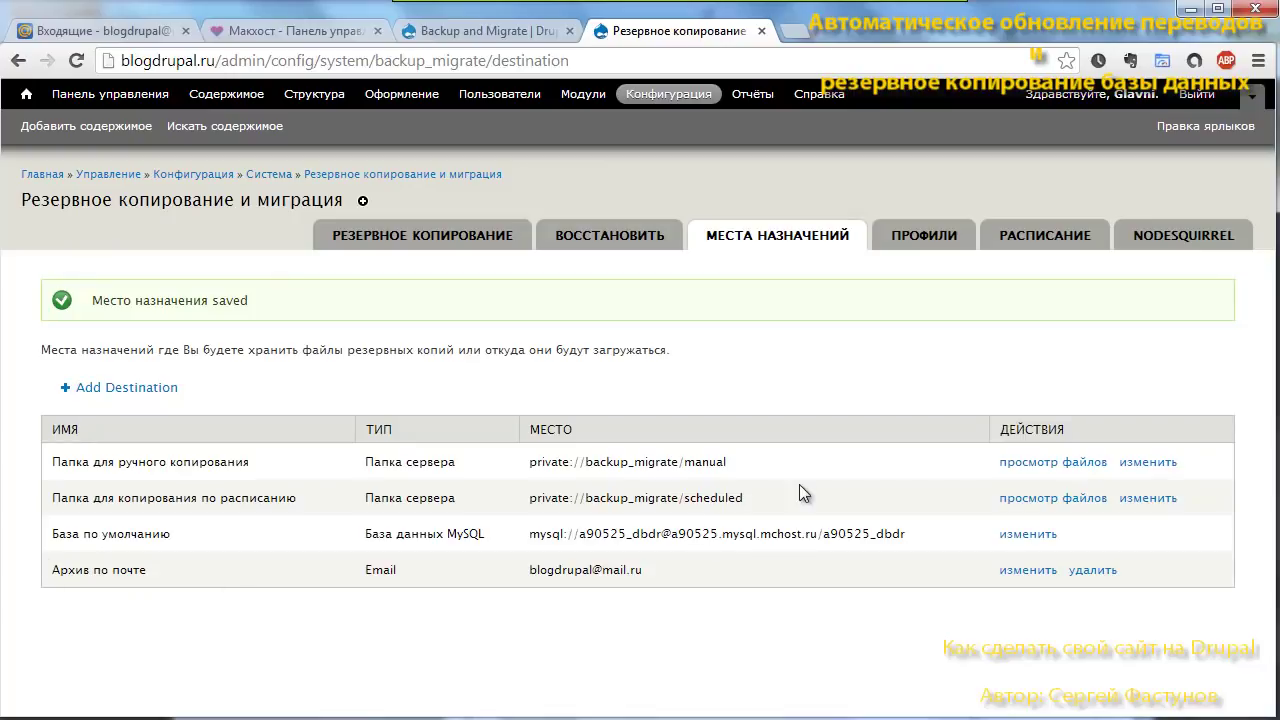
- Open the default settings profile (Настройки по умолчанию) for editing and set its backup file name to blogdrupal_ru
click(921, 231)
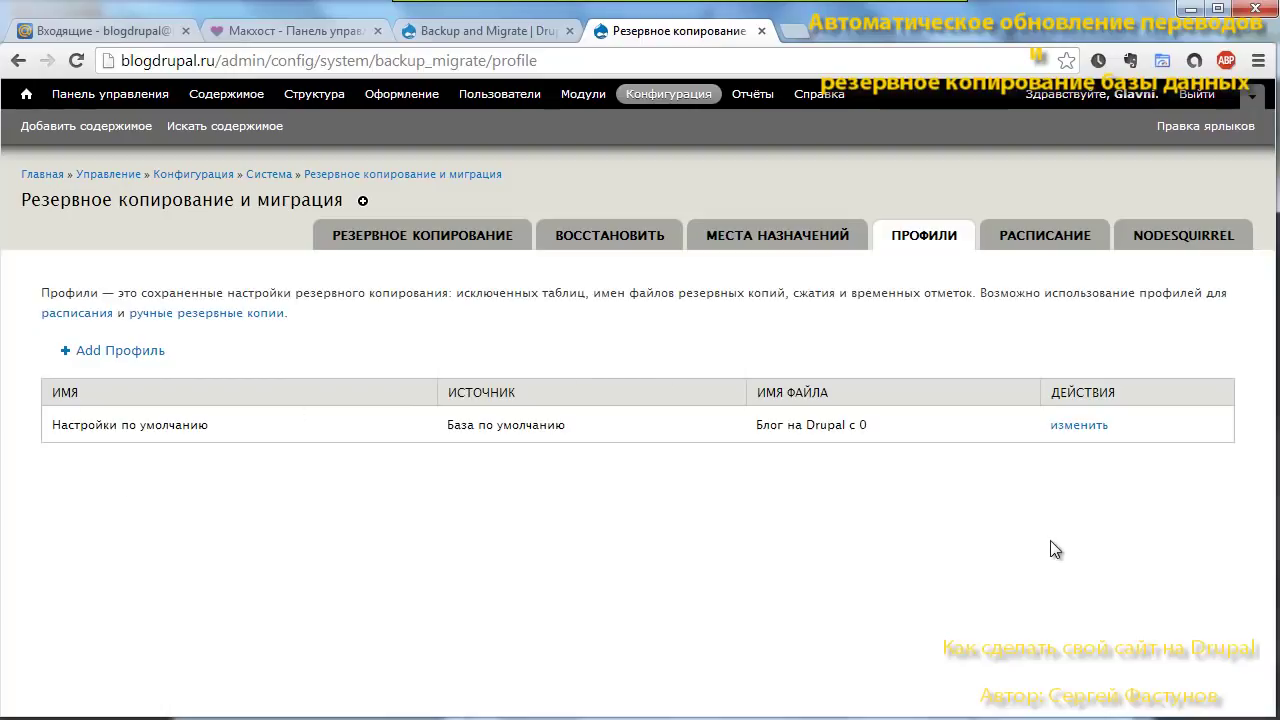
click(1078, 426)
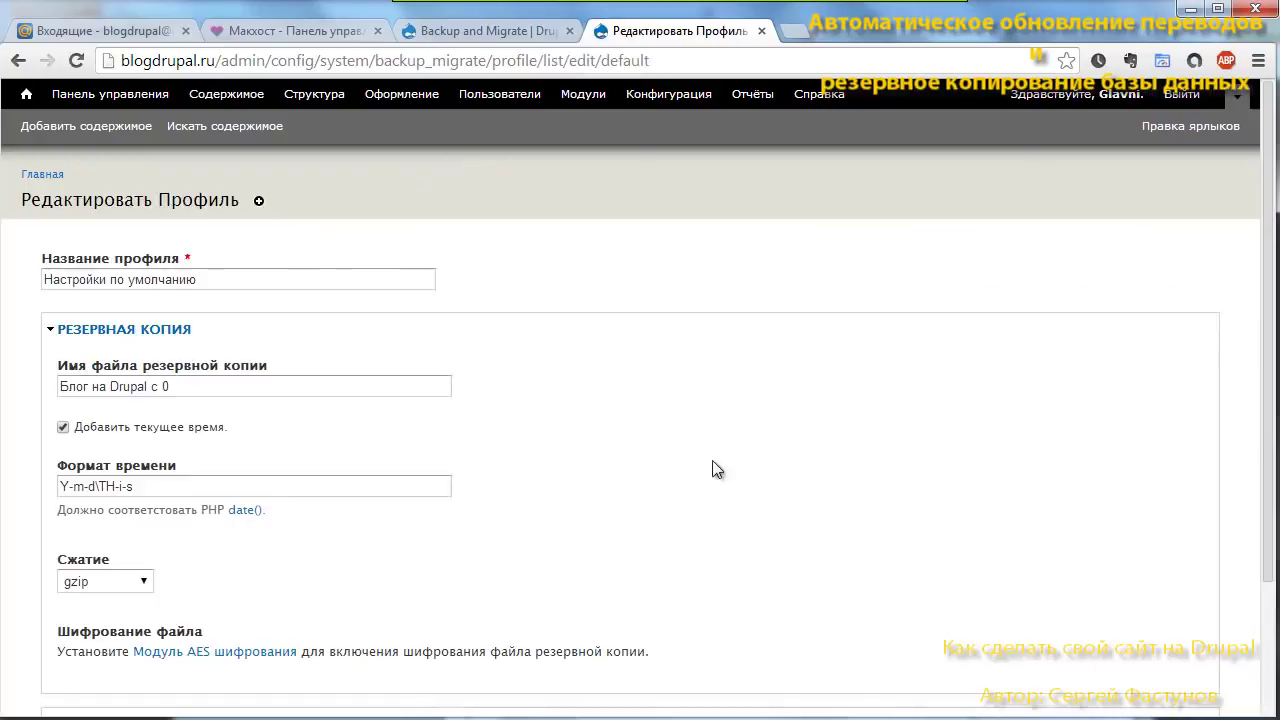
scroll(553, 440, down, 1)
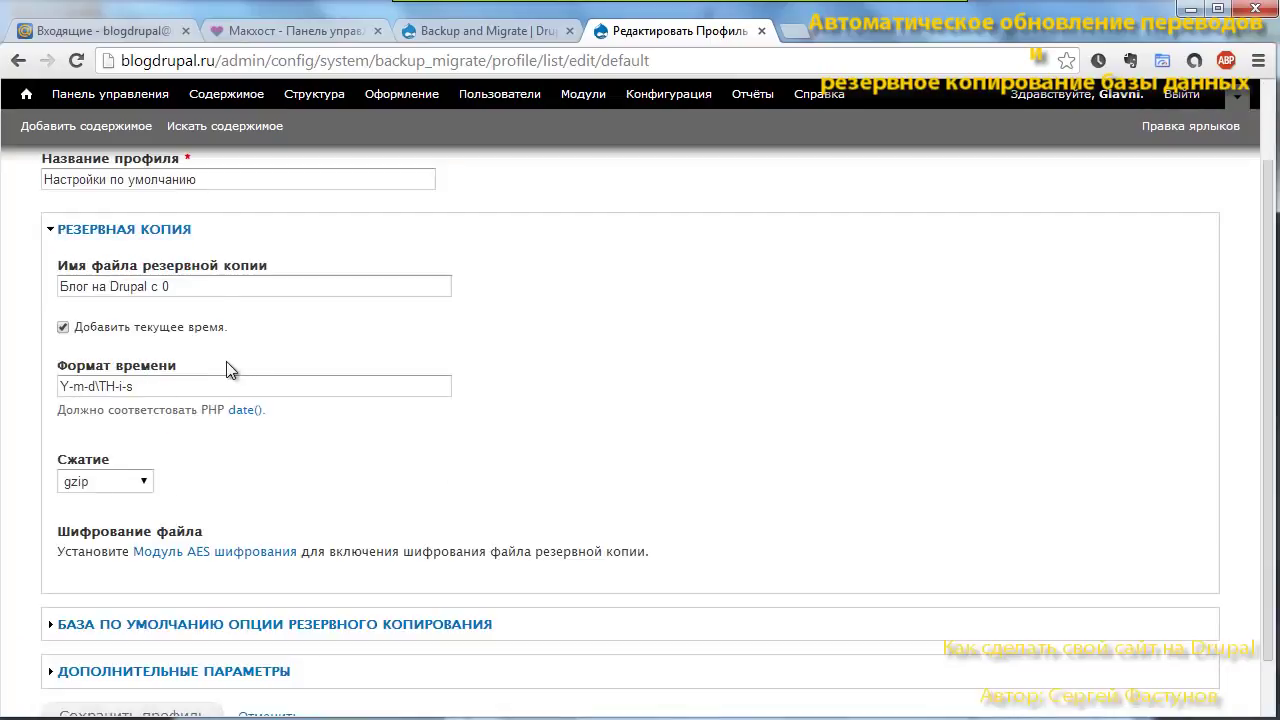
scroll(226, 370, up, 1)
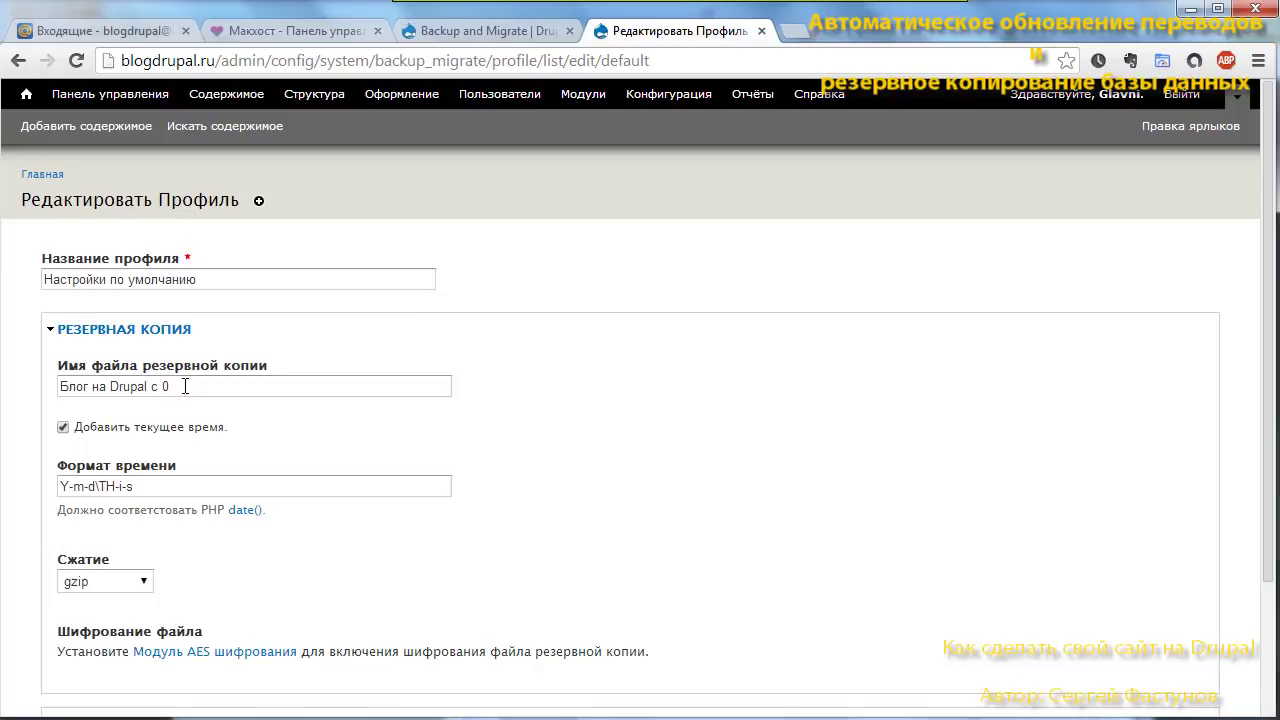
drag(180, 386, 6, 388)
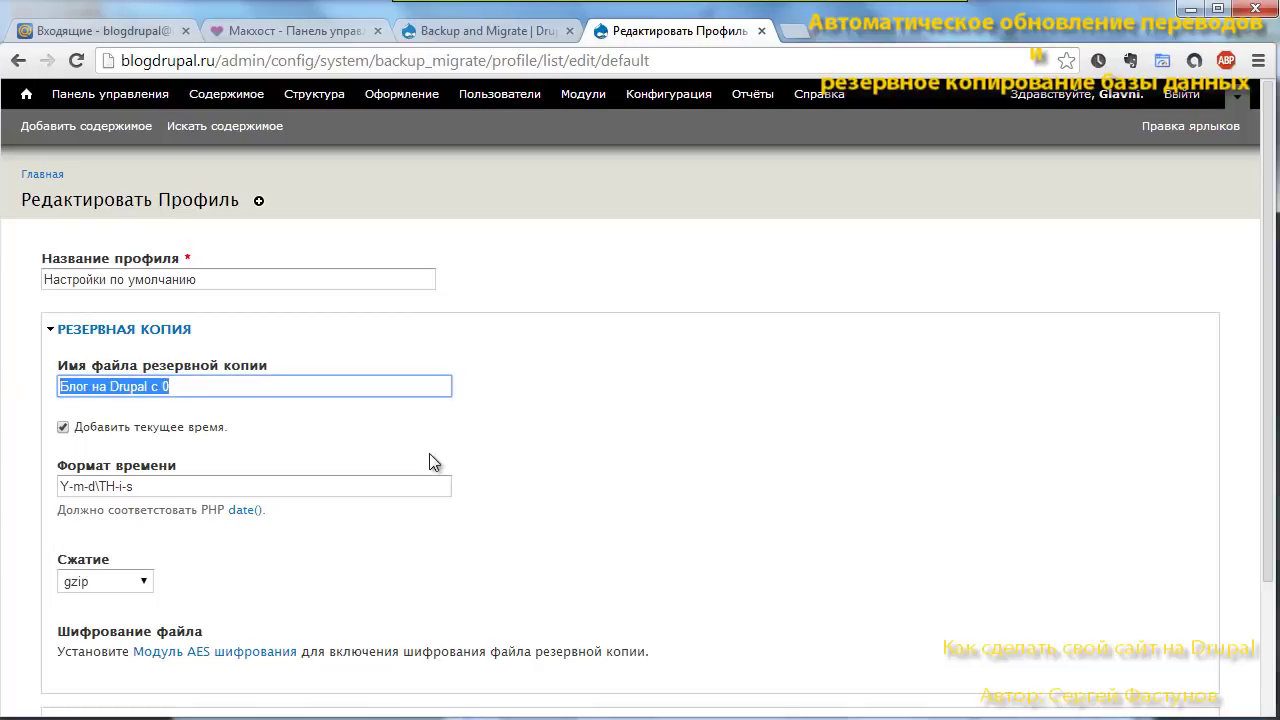
text(blogdr)
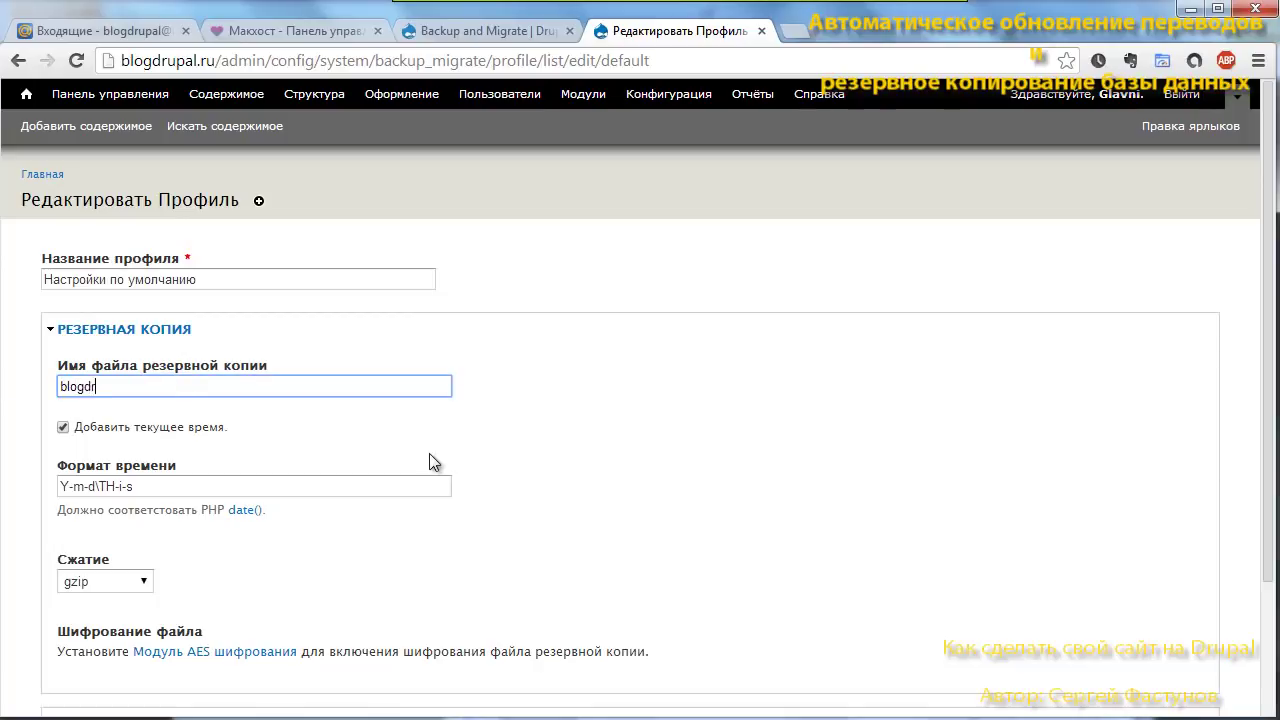
text(upal)
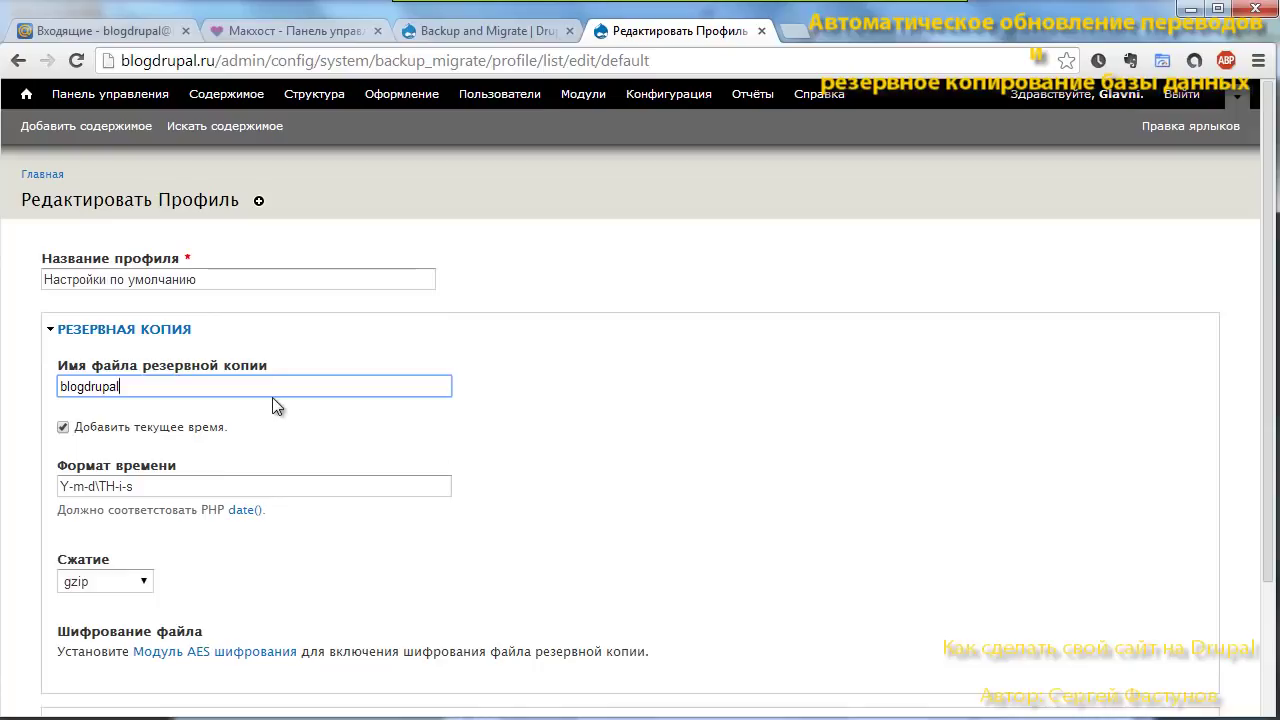
text(_ru)
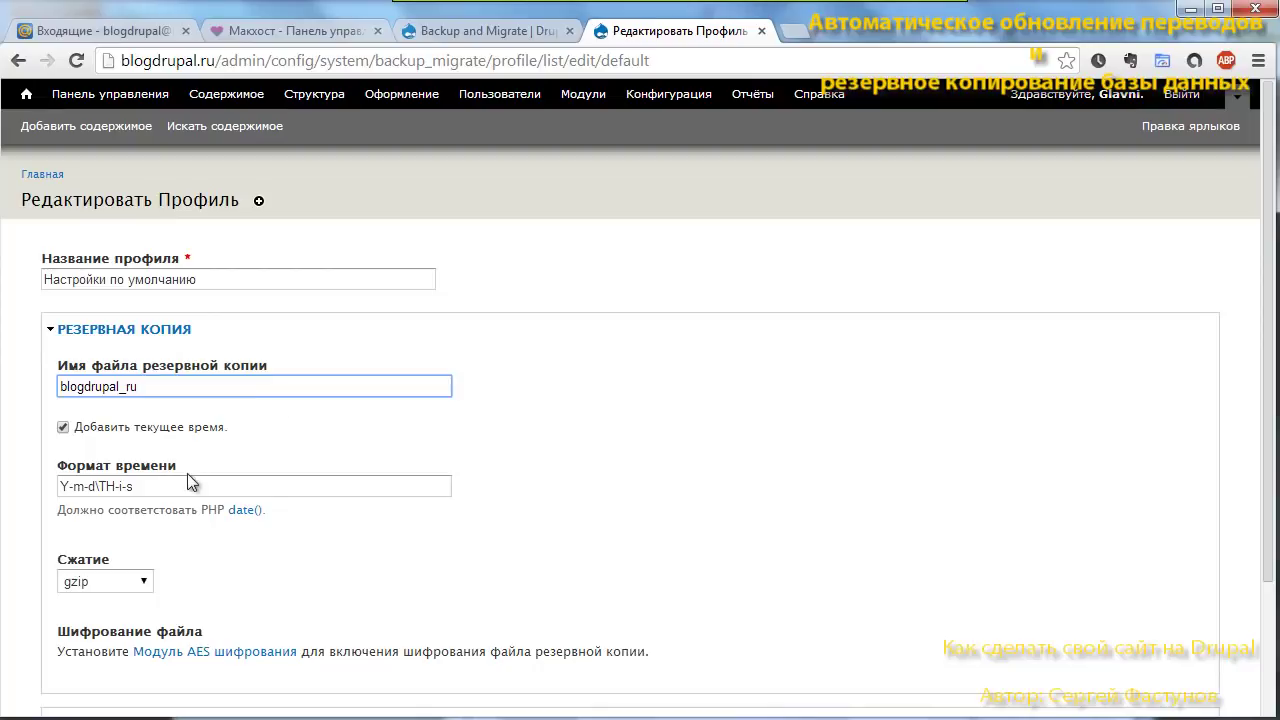
- Examine the profile's compression setting and the table exclusions in the default database backup options, leaving them as they are
scroll(105, 505, down, 1)
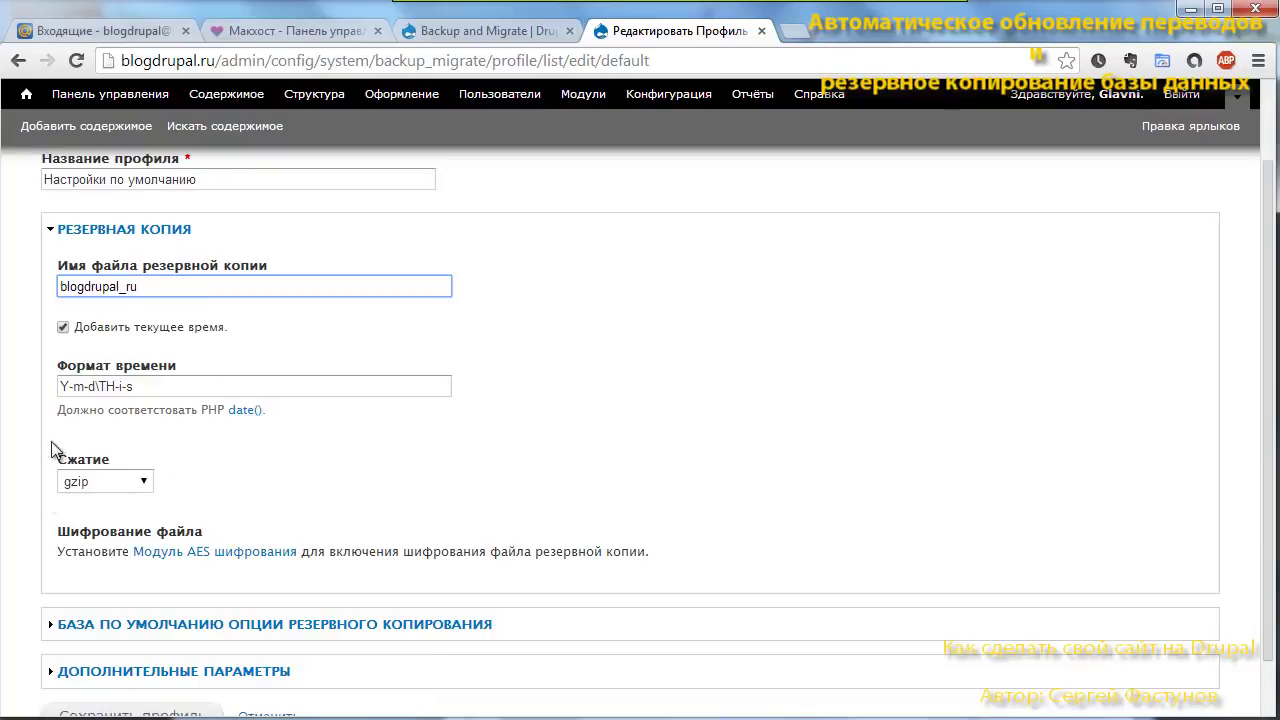
click(56, 484)
scroll(108, 512, up, 1)
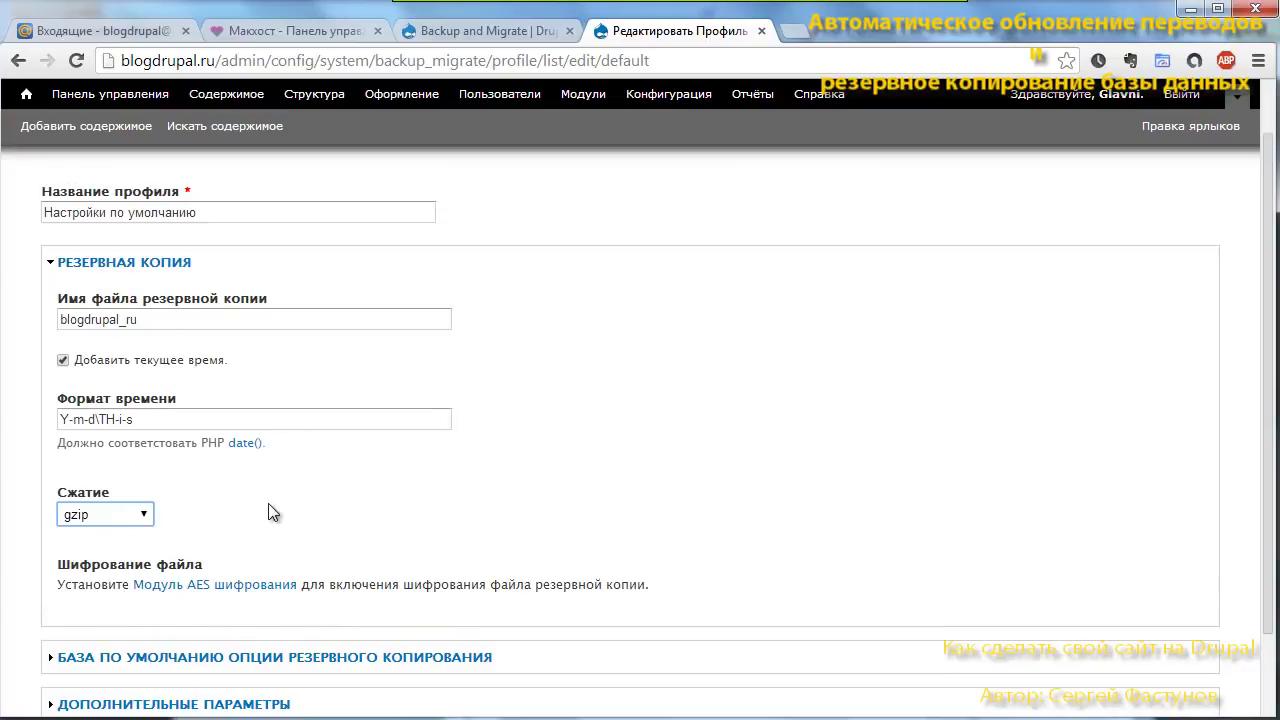
scroll(273, 512, down, 1)
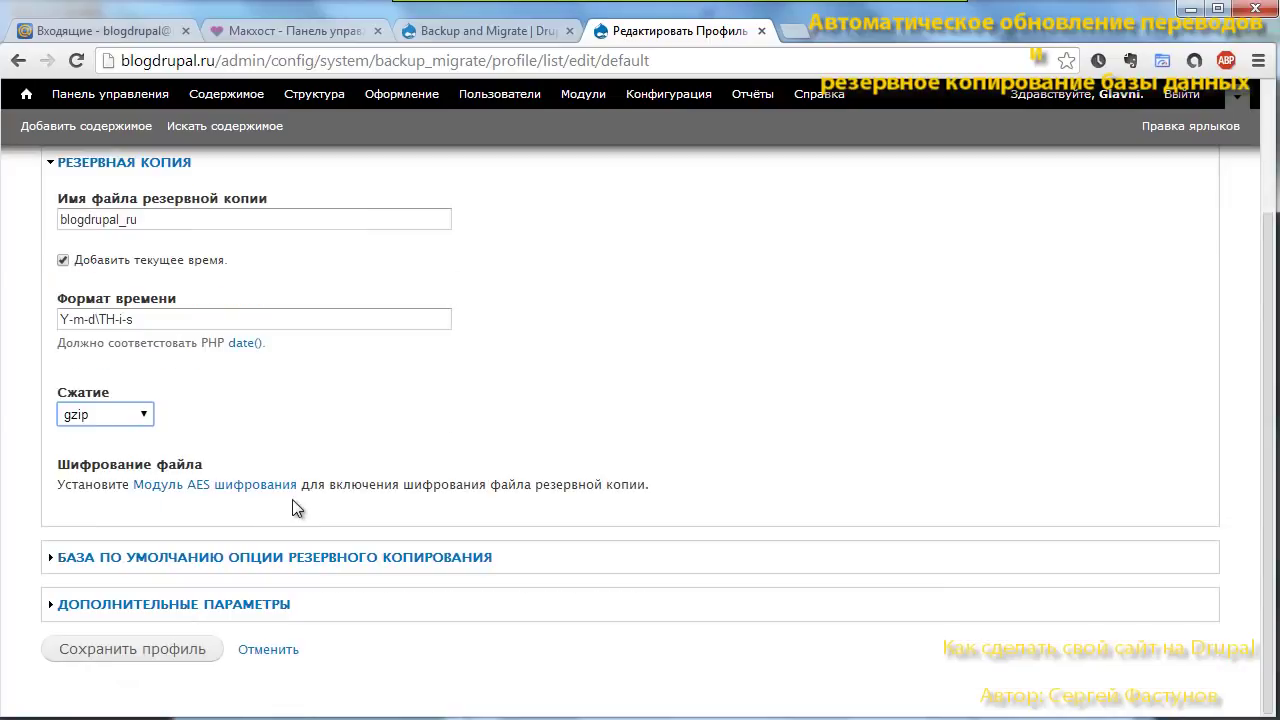
click(78, 560)
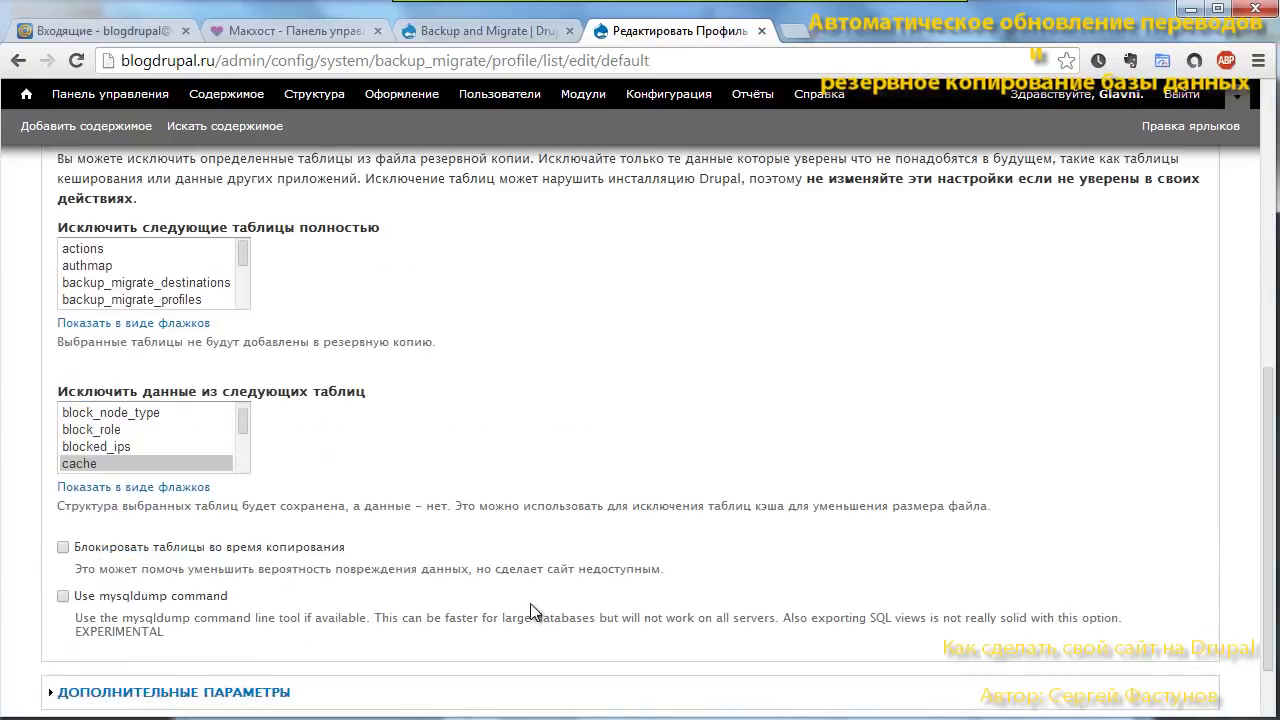
scroll(537, 612, up, 2)
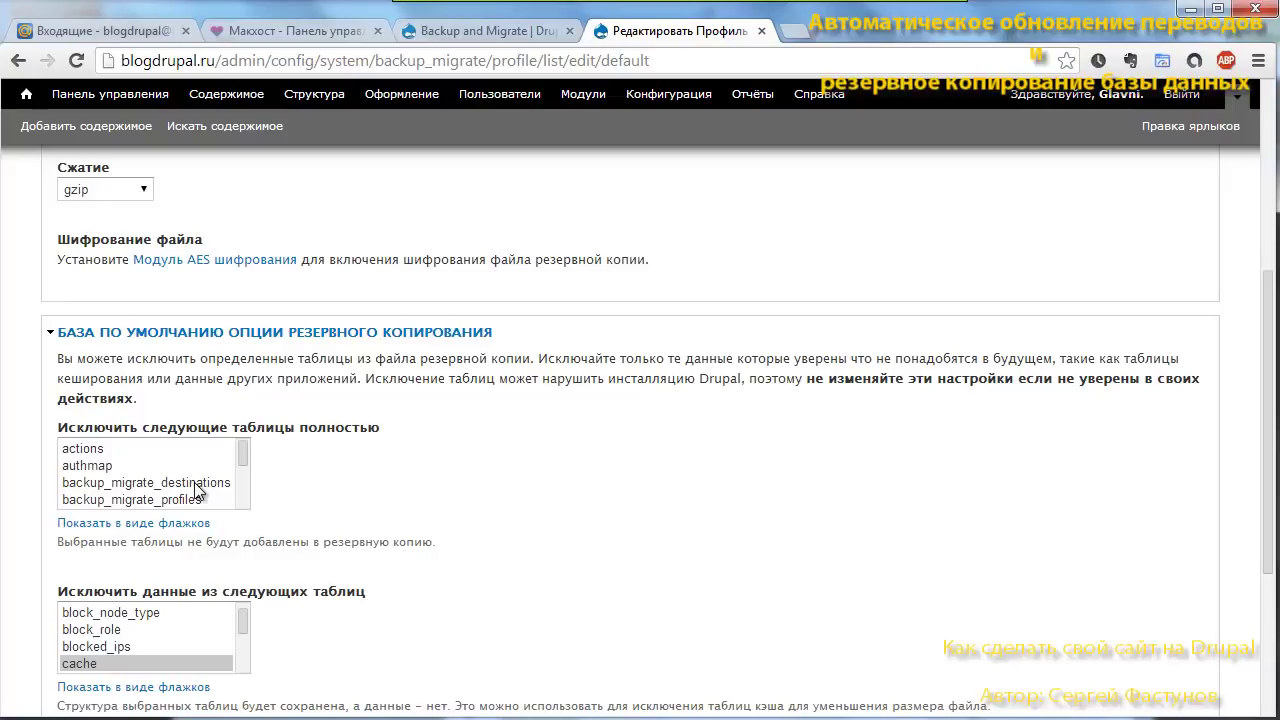
scroll(286, 482, down, 2)
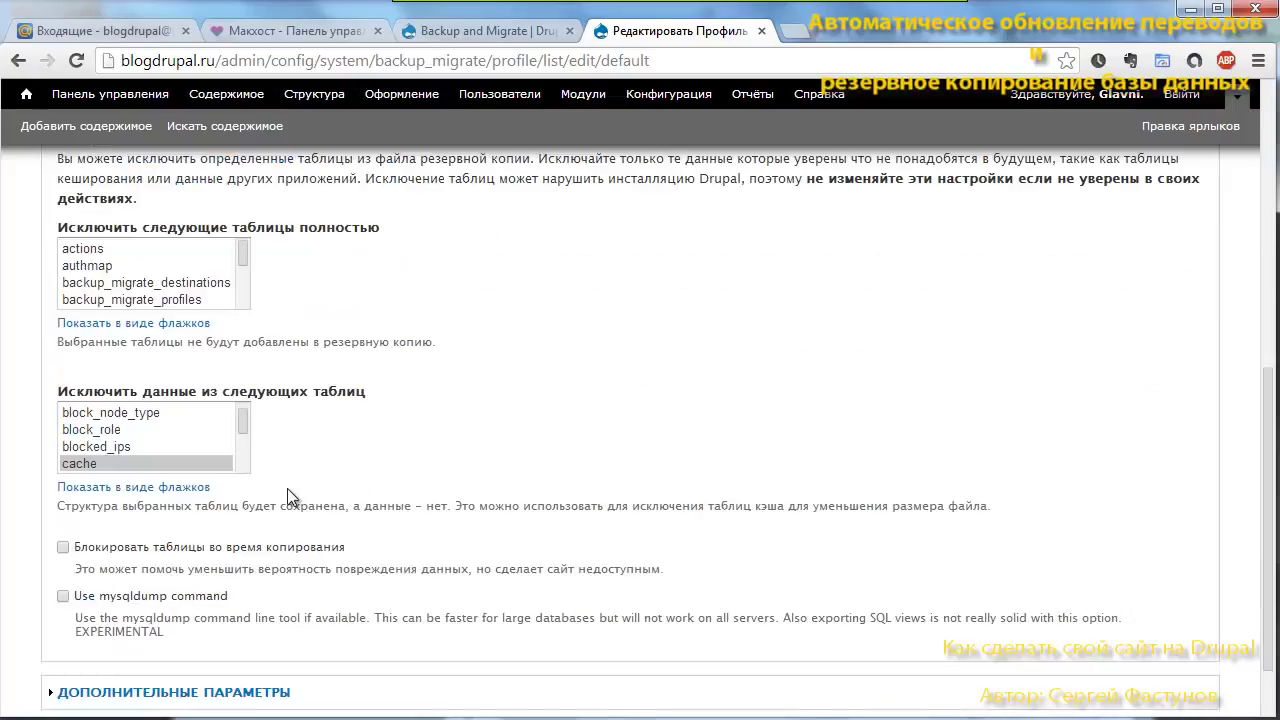
scroll(287, 488, up, 2)
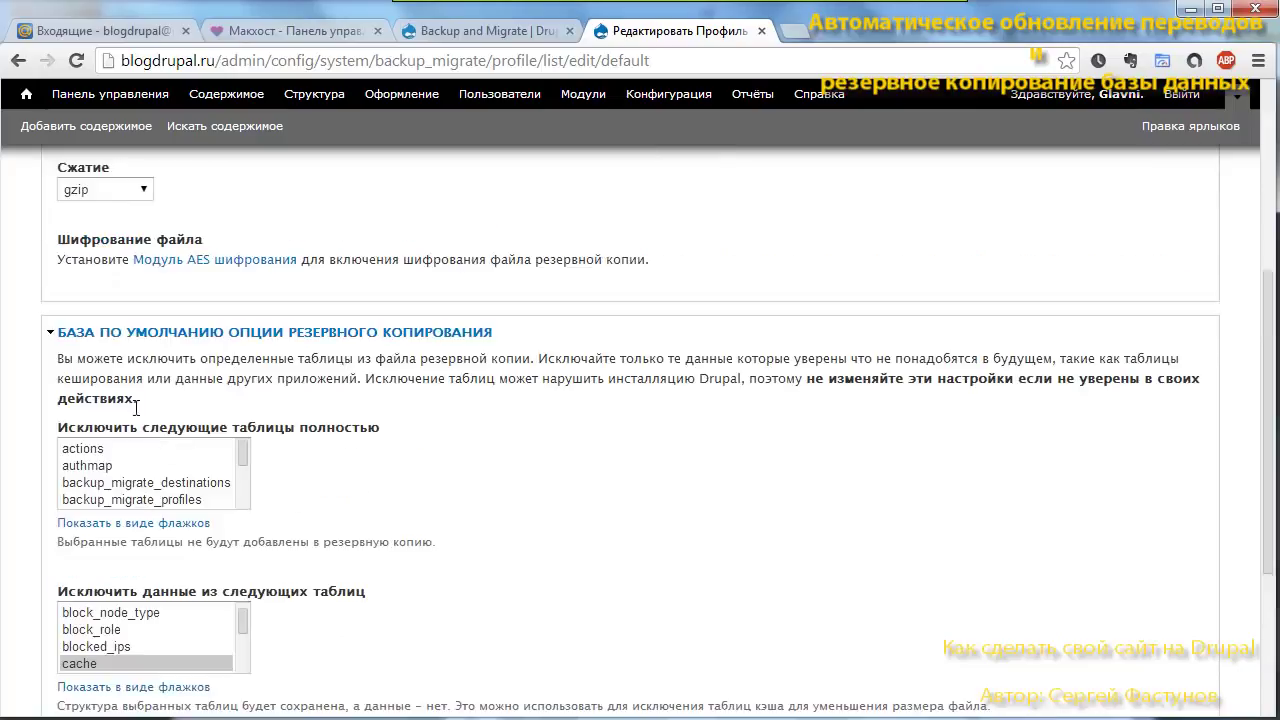
click(97, 335)
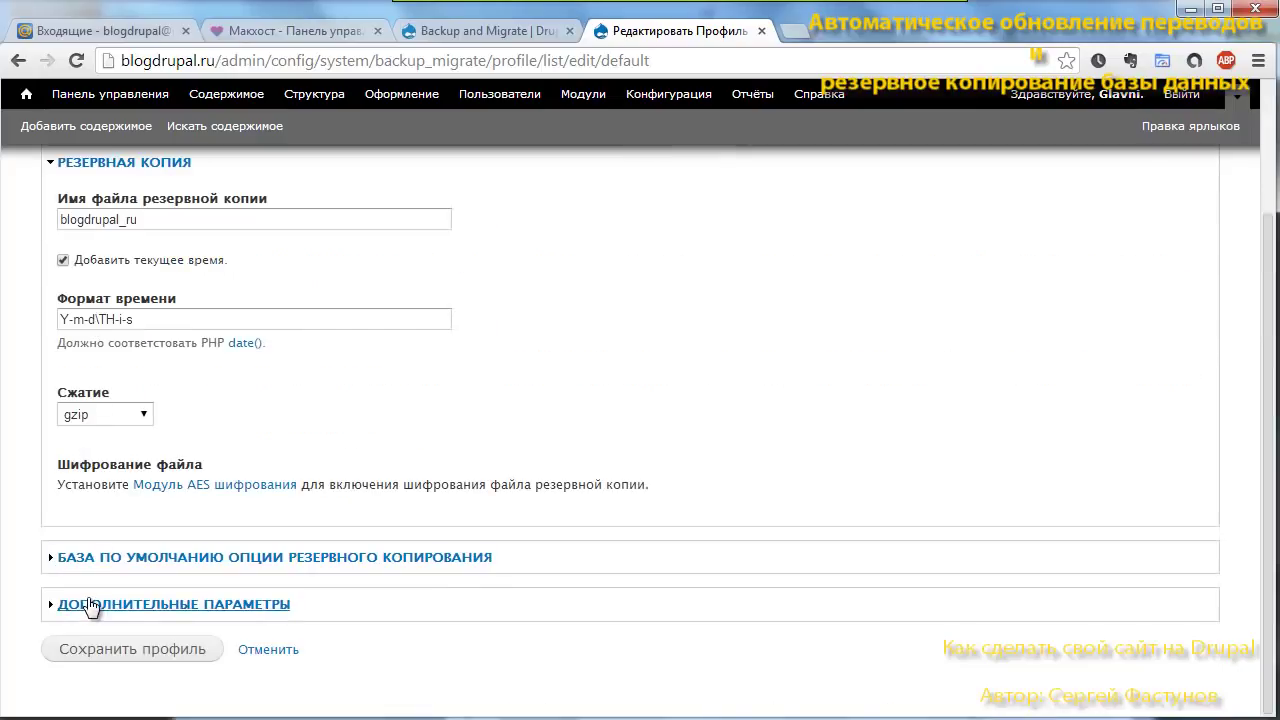
- Enable sending an e-mail when a backup fails in the profile's additional parameters (Дополнительные параметры), and save the profile
click(87, 603)
scroll(229, 550, up, 4)
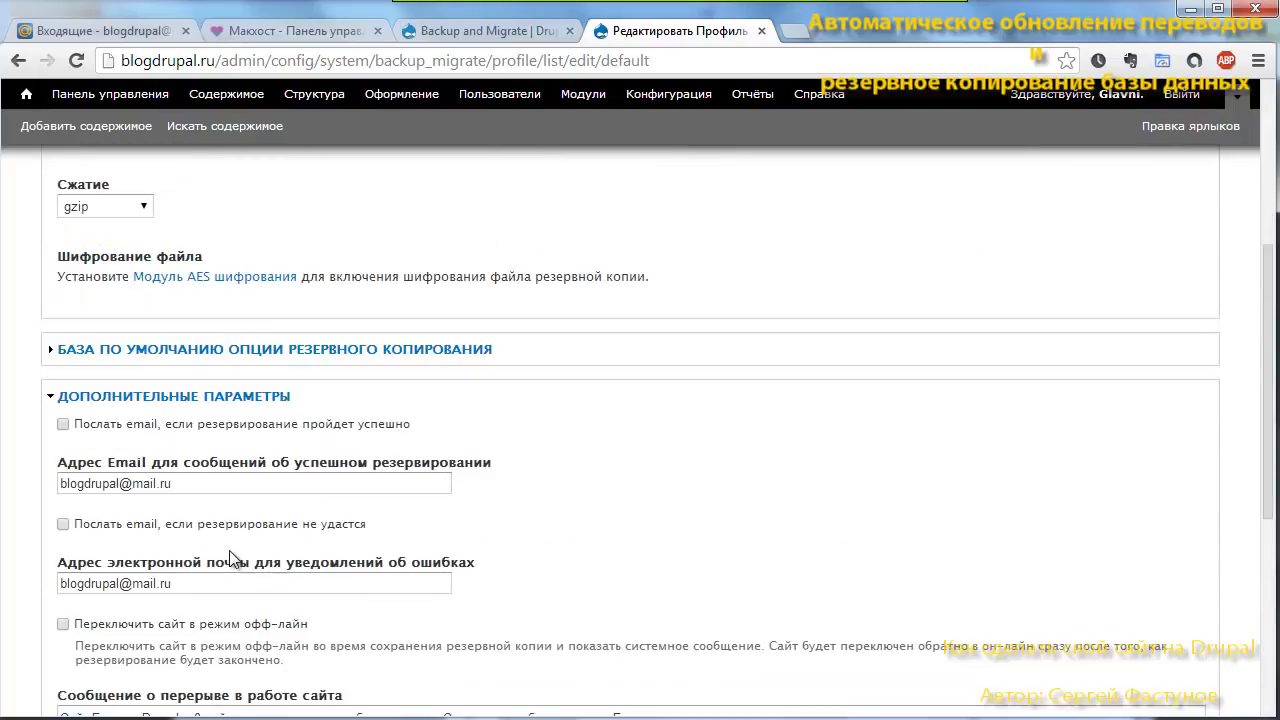
scroll(250, 565, down, 1)
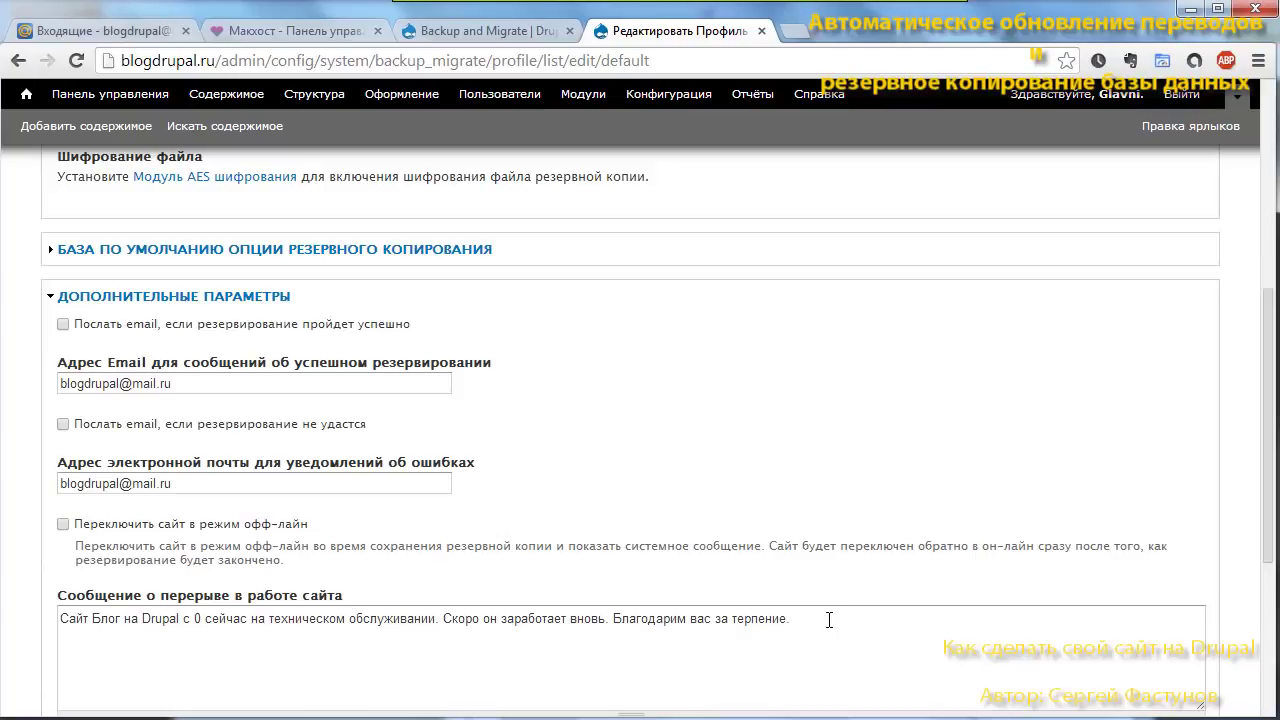
scroll(65, 600, down, 2)
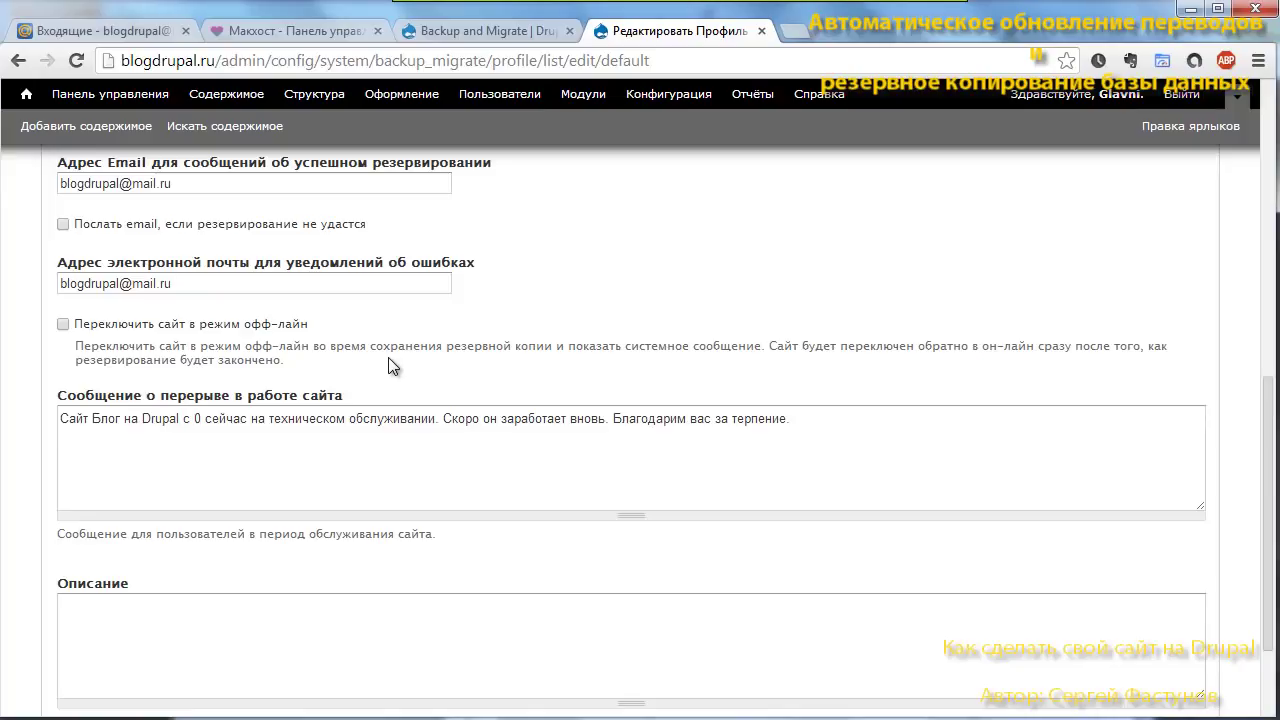
scroll(352, 378, up, 1)
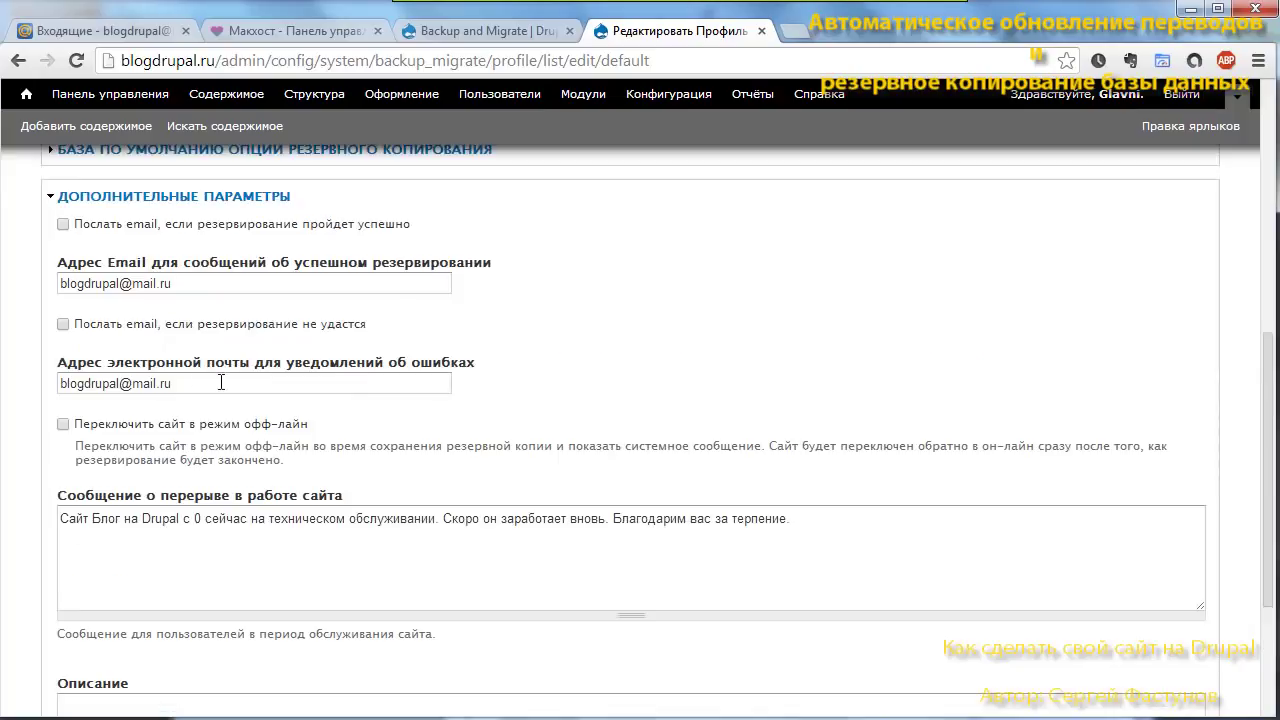
click(63, 324)
scroll(544, 362, down, 1)
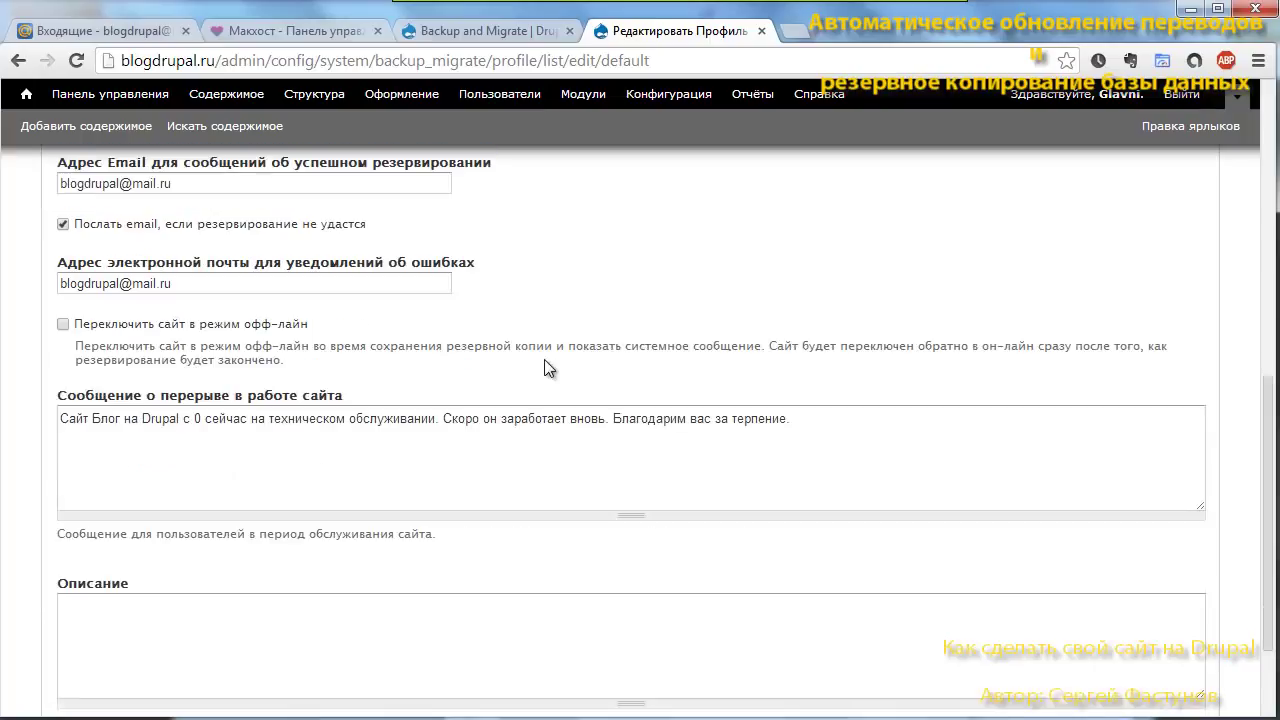
scroll(544, 360, up, 1)
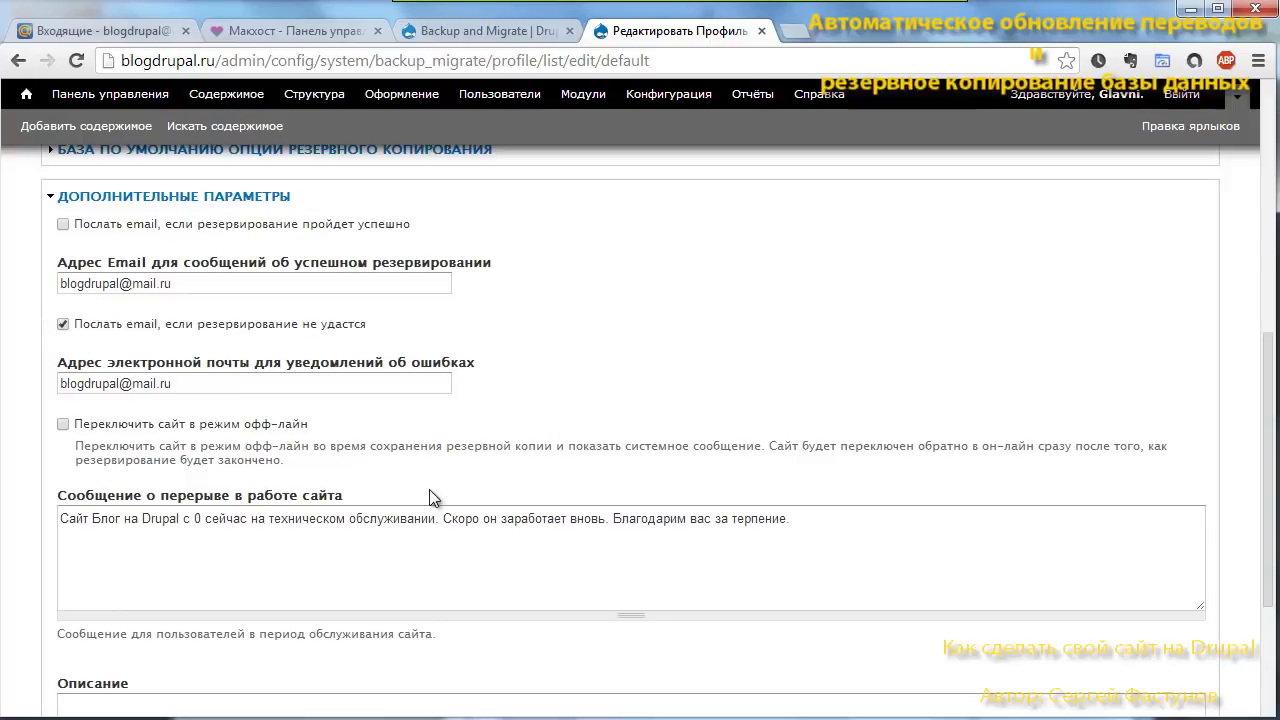
scroll(429, 489, down, 3)
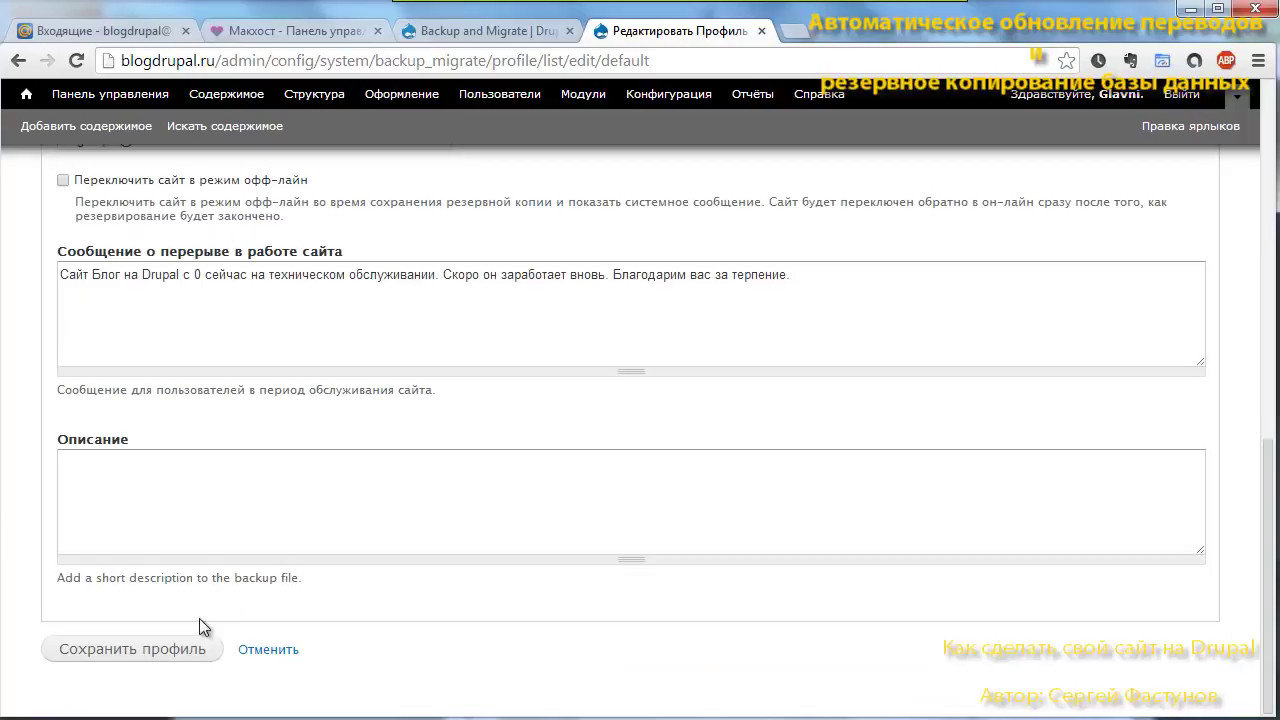
click(186, 660)
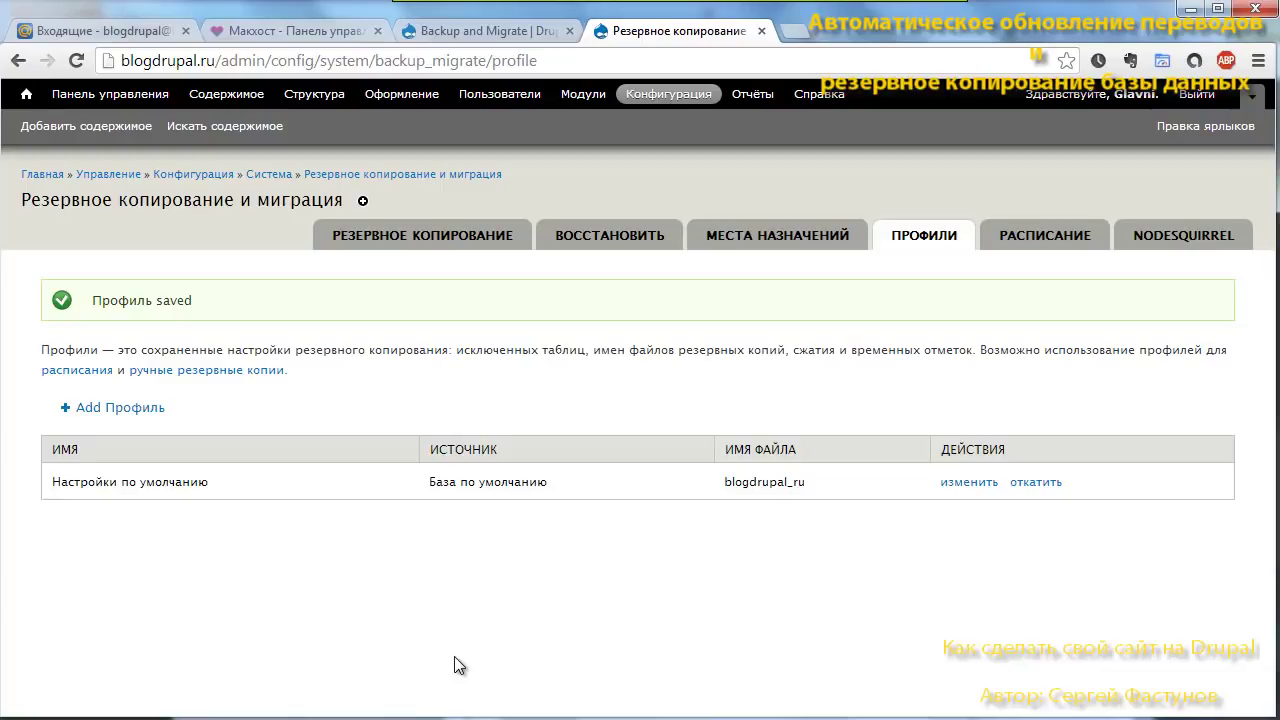
- Add a new backup schedule and name it "Отправка бекапа по почте"
click(1037, 238)
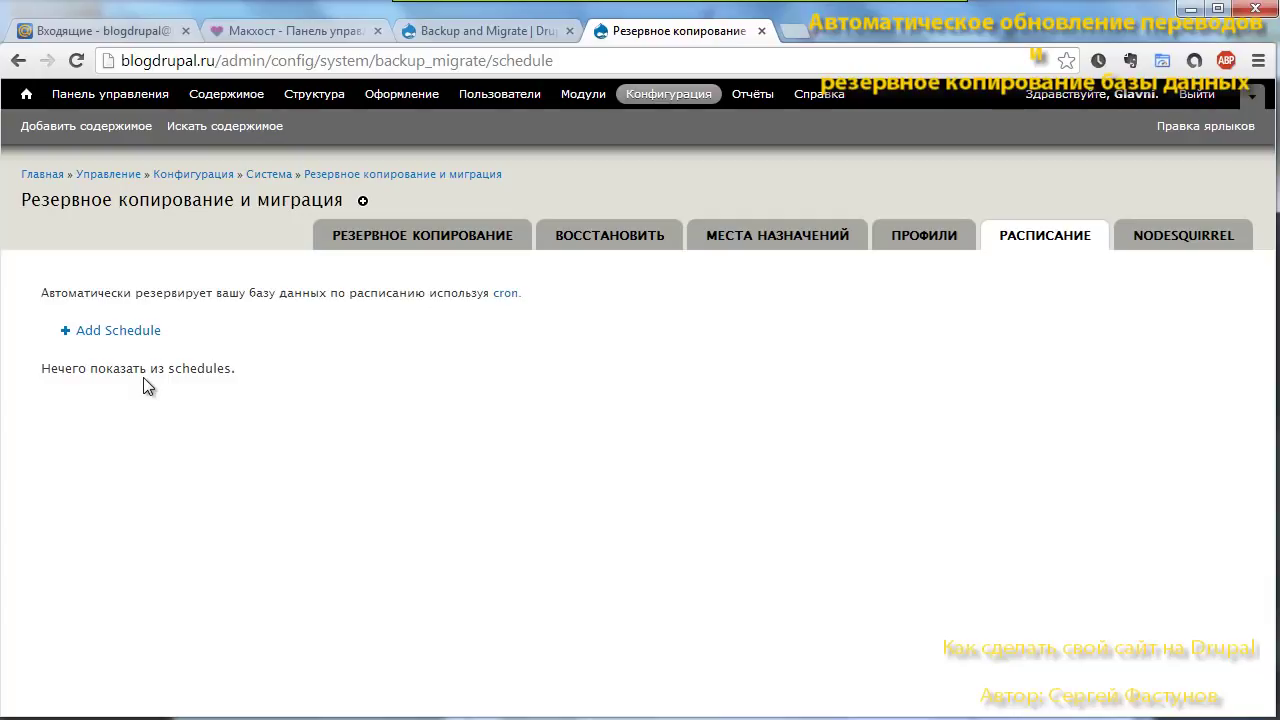
click(111, 331)
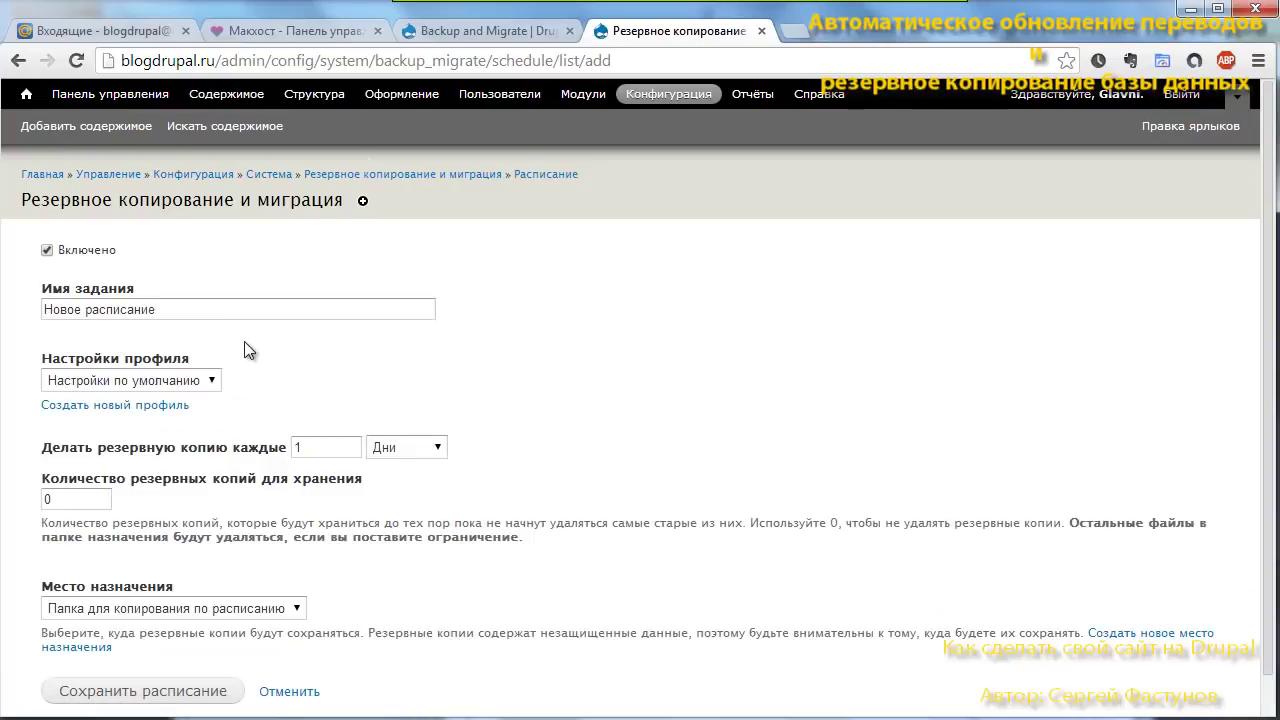
click(202, 306)
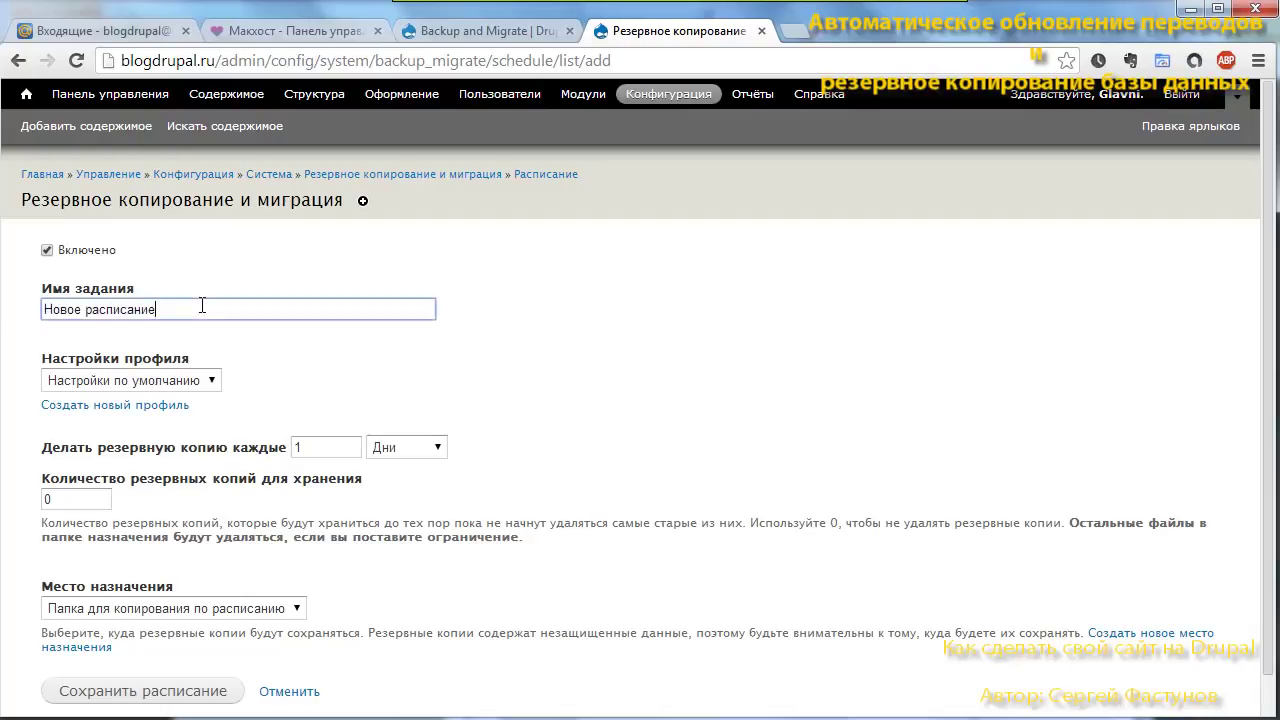
drag(202, 306, 2, 306)
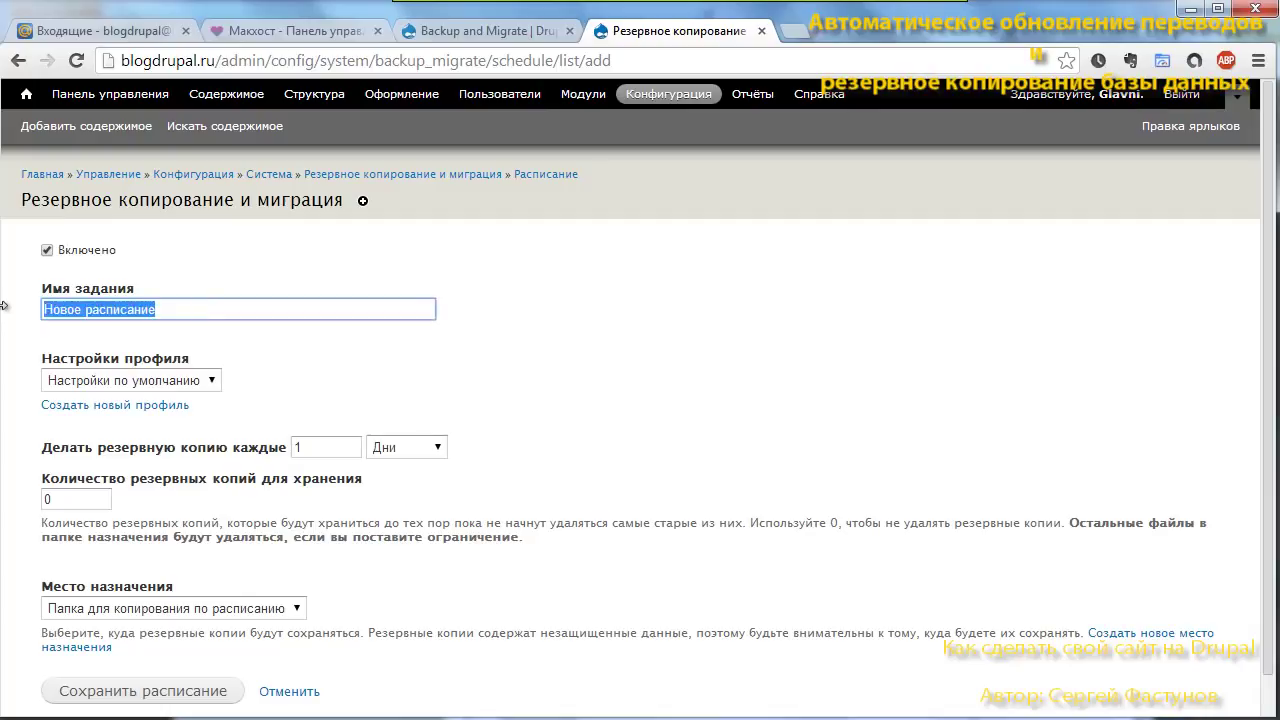
key(BackSpace)
text(Отправка)
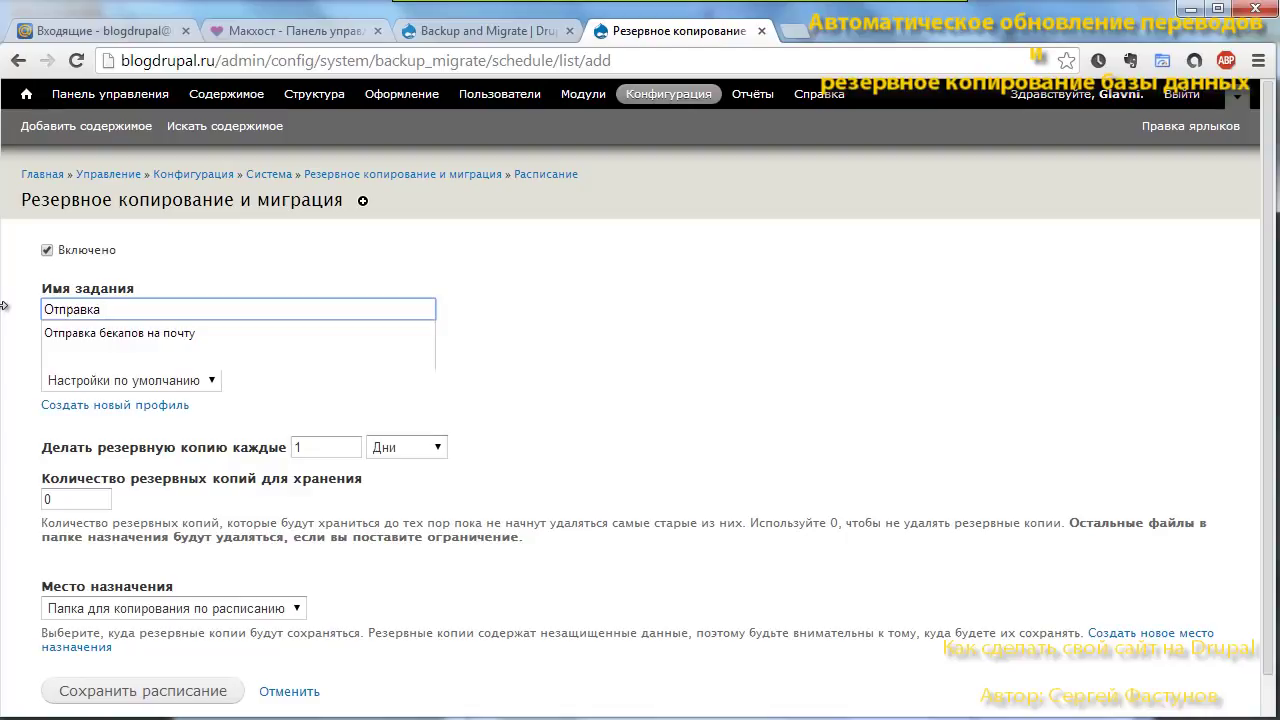
text(бекапа по почте)
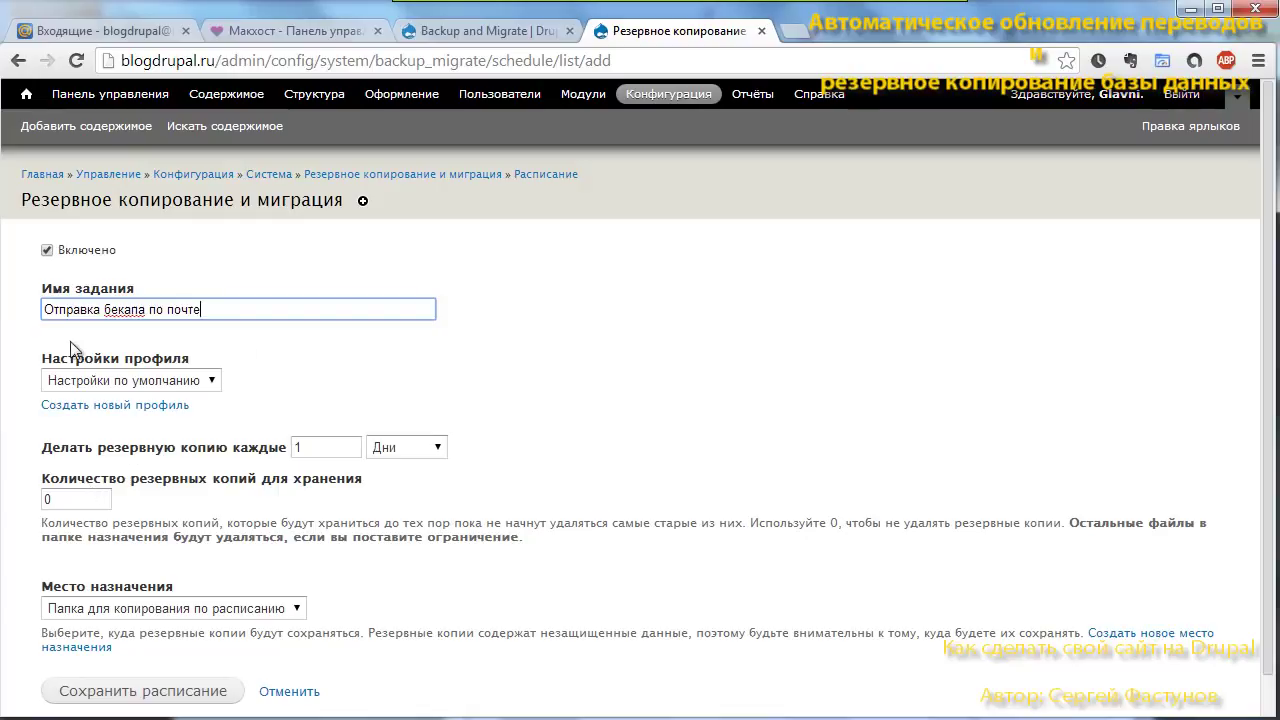
- Keep the default settings profile for the schedule and set it to back up every 12 hours (Часы)
click(217, 385)
click(215, 383)
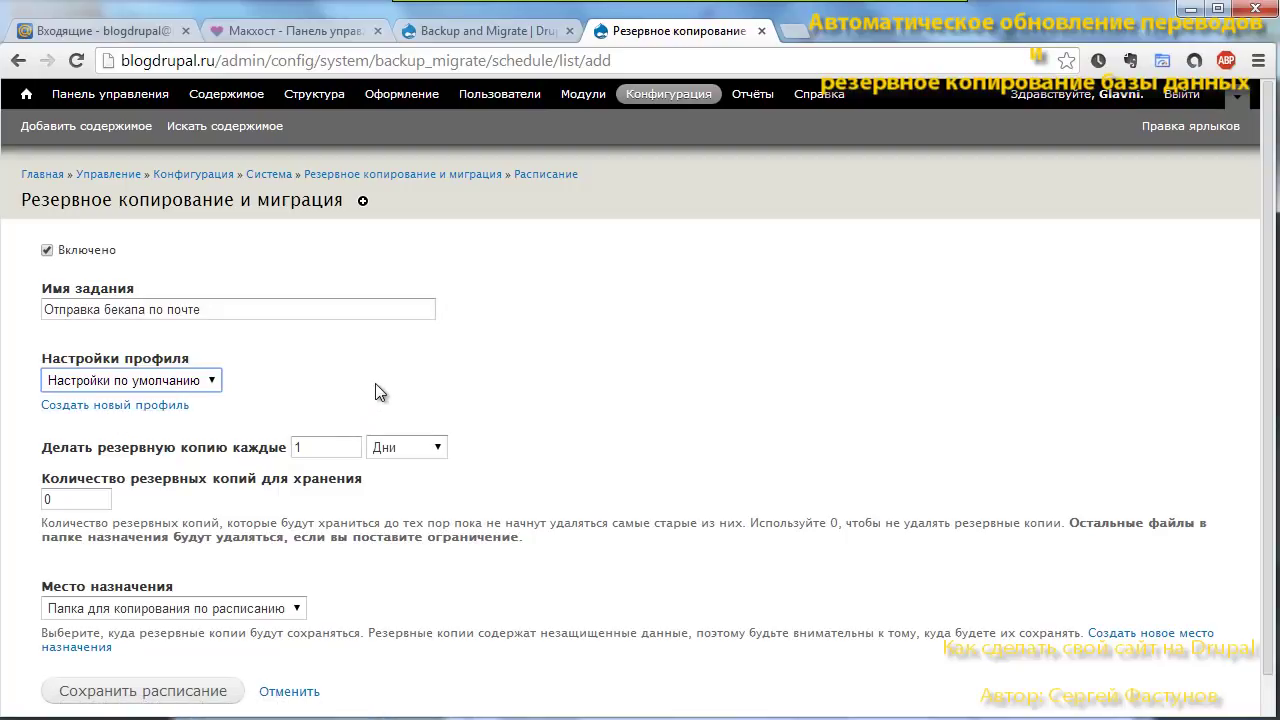
click(343, 440)
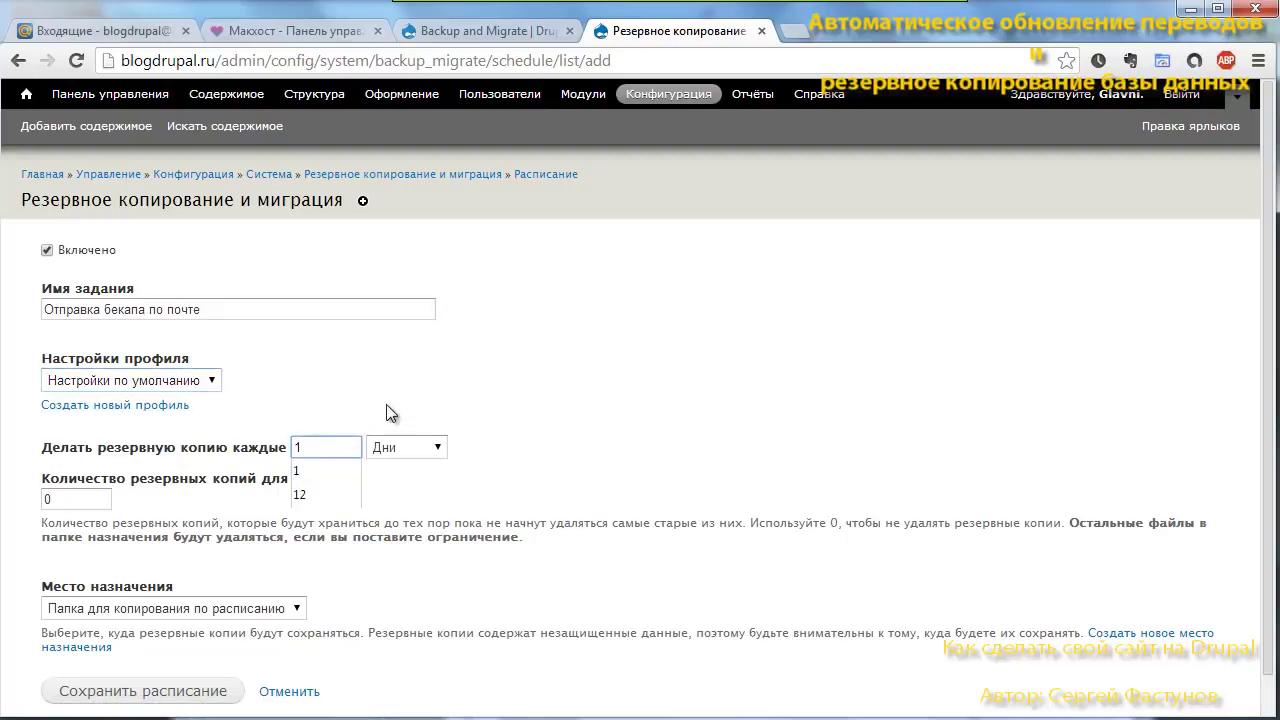
click(219, 407)
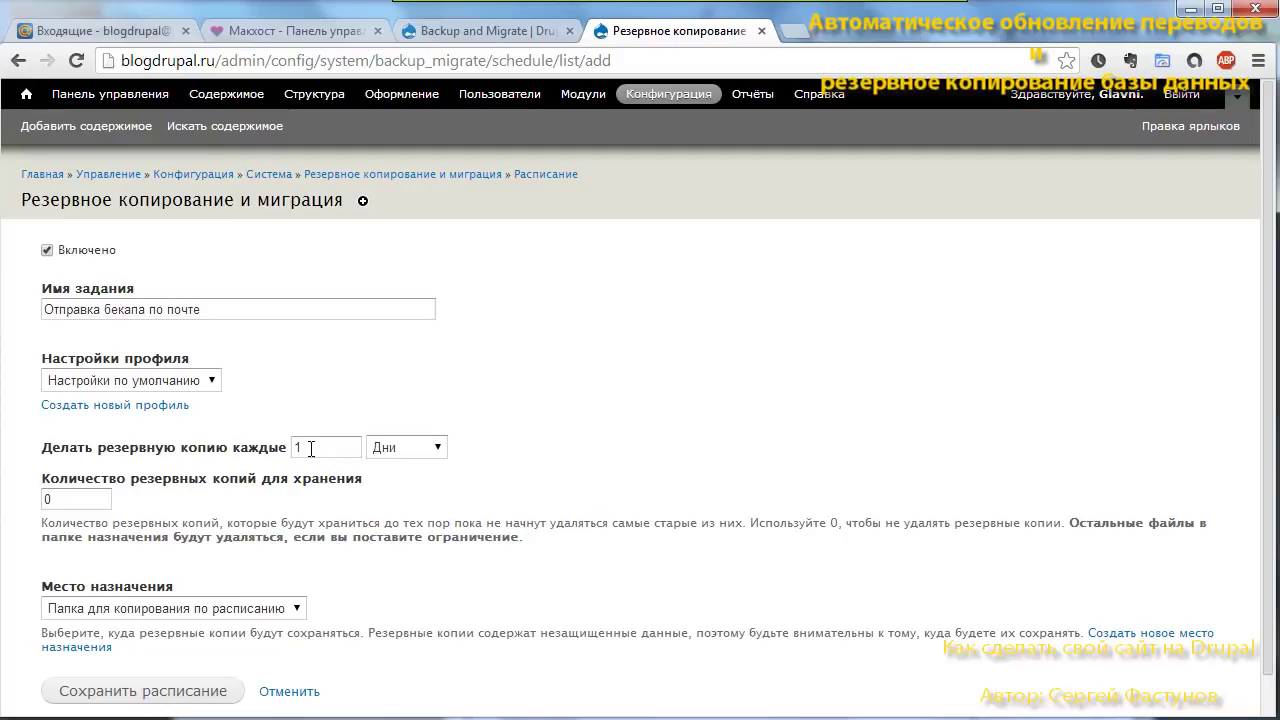
drag(311, 449, 281, 452)
text(12)
click(455, 455)
click(437, 455)
click(395, 497)
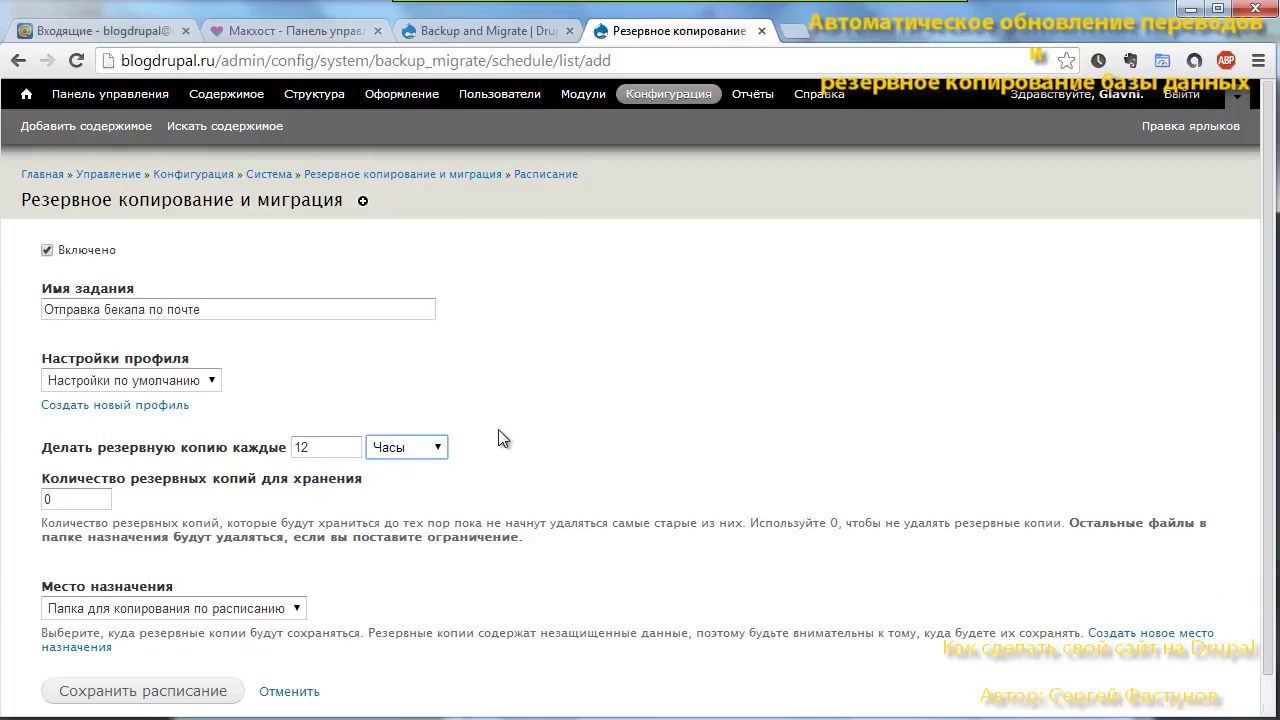
- Try limiting the schedule's number of stored backup copies to 10
scroll(490, 430, down, 1)
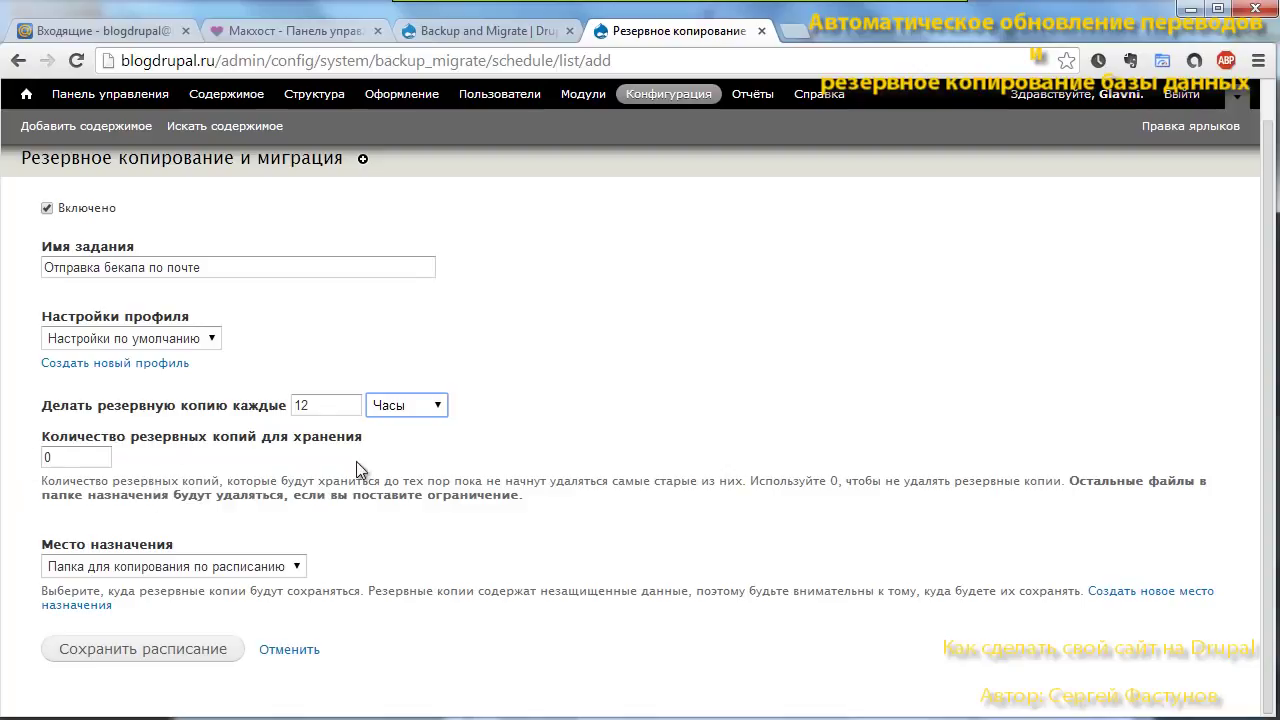
click(80, 457)
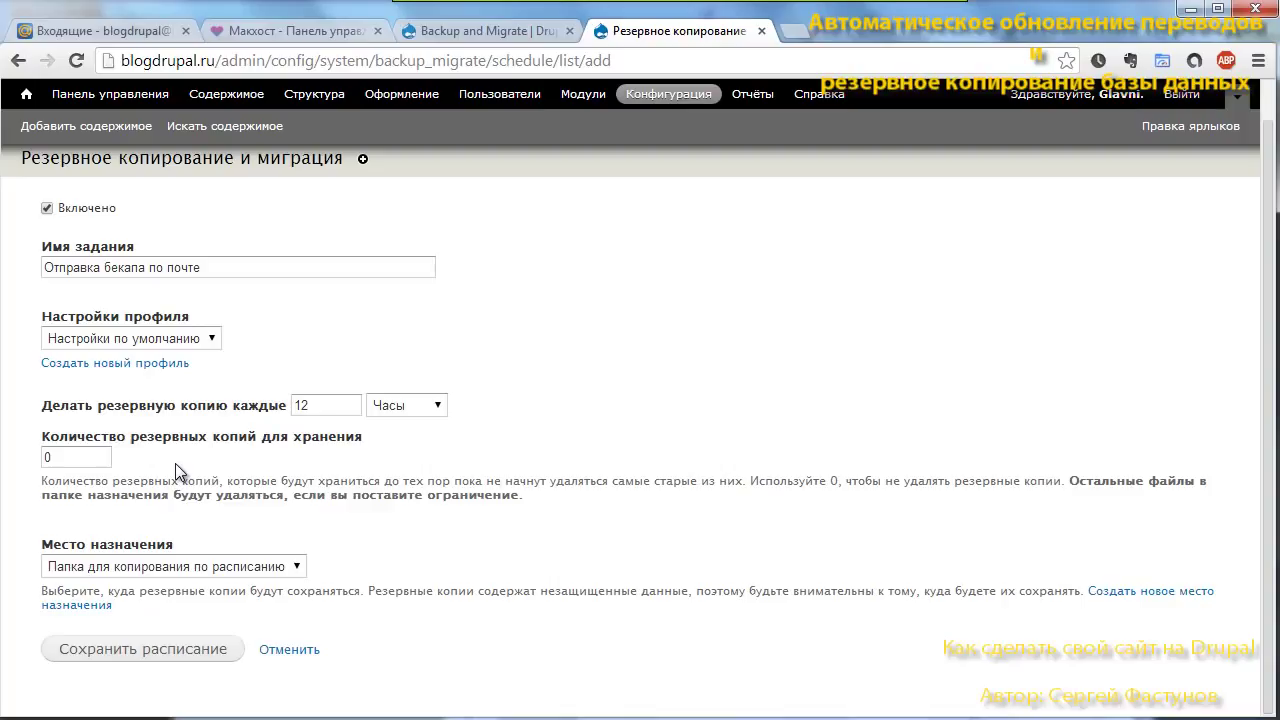
drag(86, 457, 26, 457)
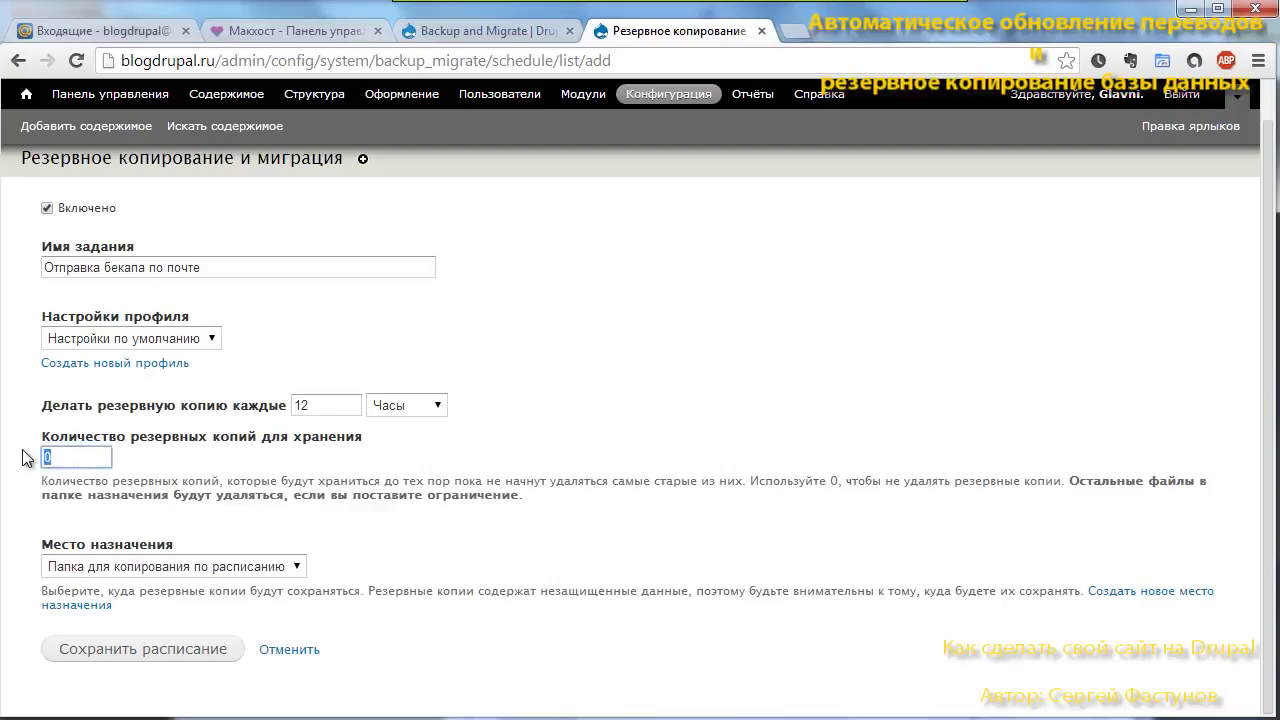
text(10)
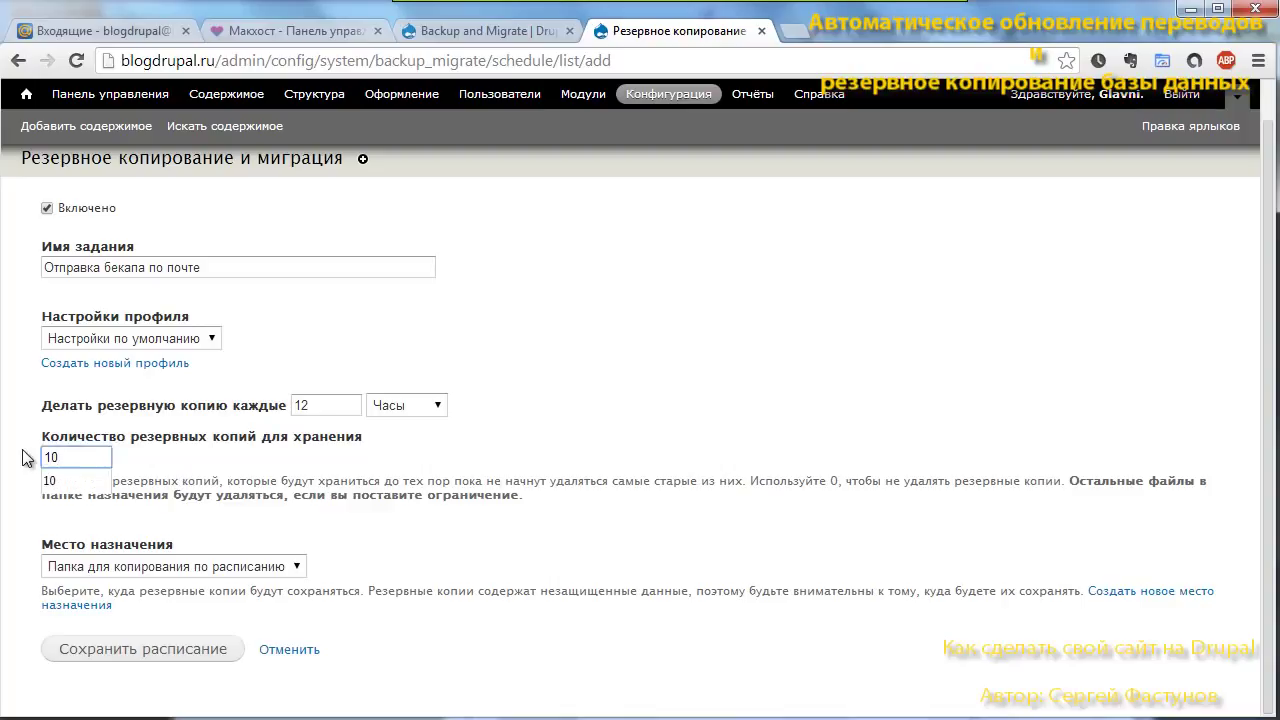
click(163, 457)
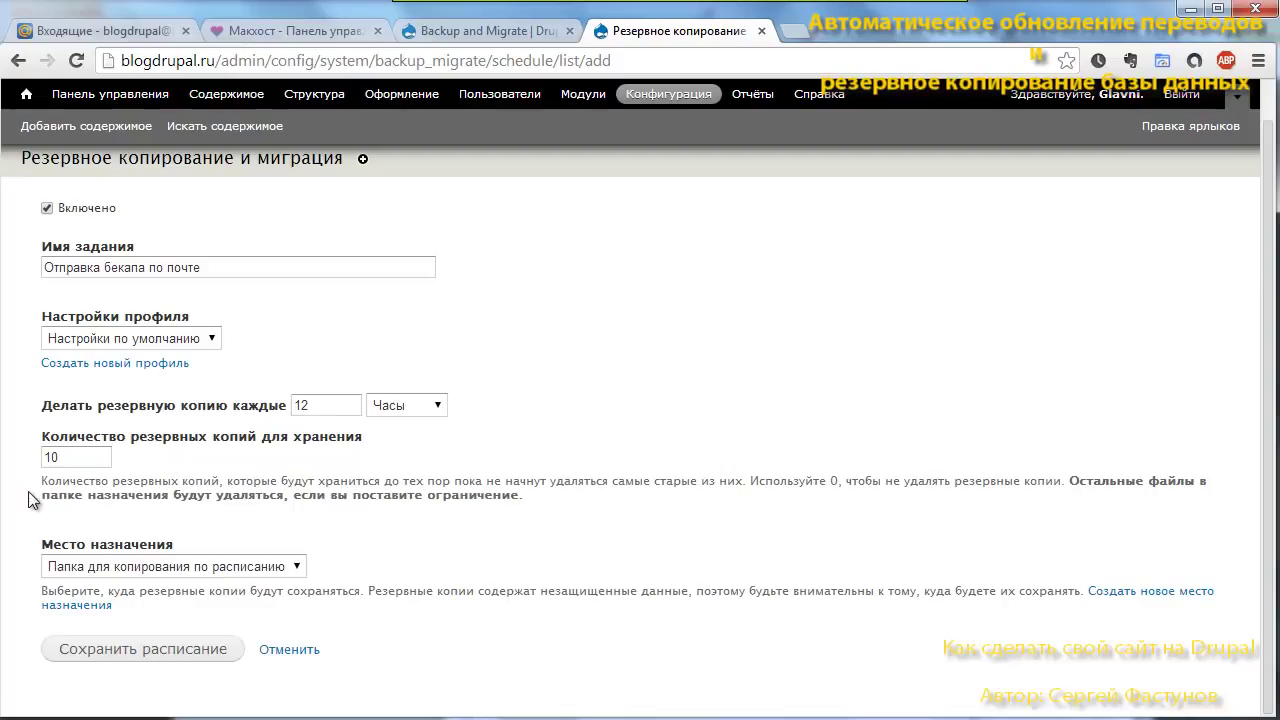
- Set the number of stored copies to 0 and the destination to Архив по почте, and save the schedule
double_click(76, 457)
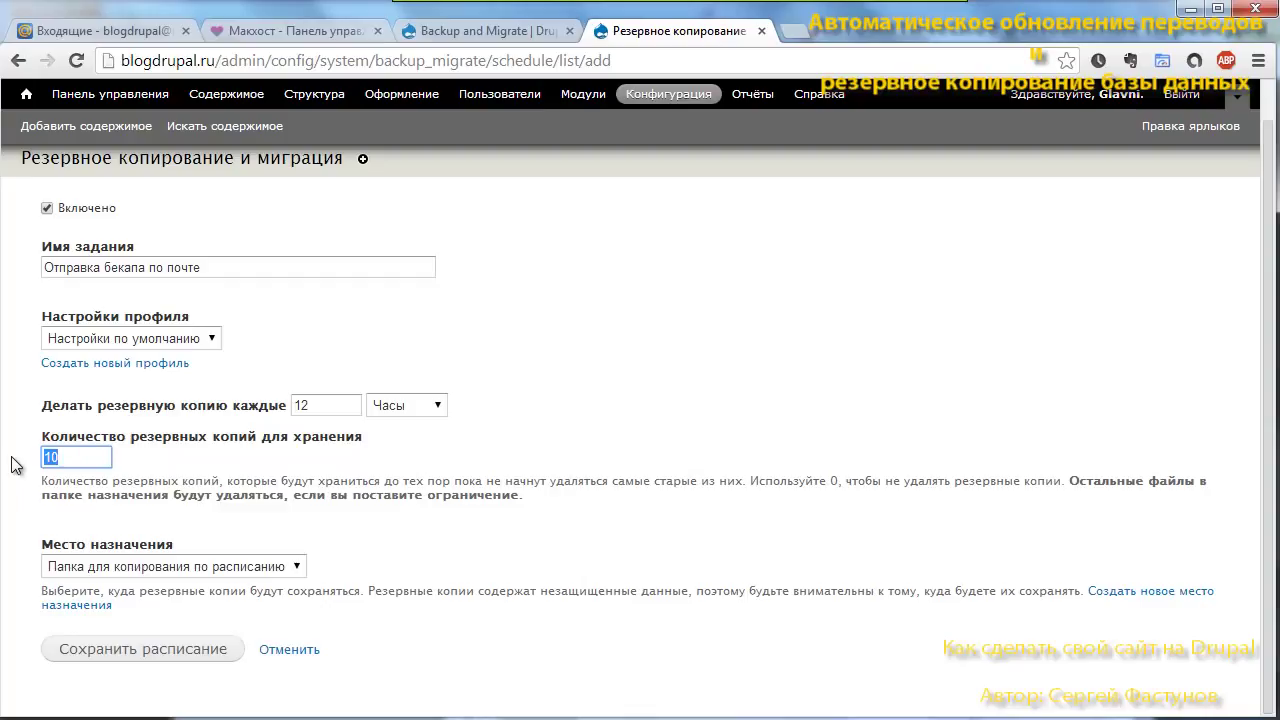
text(0)
click(155, 463)
click(294, 566)
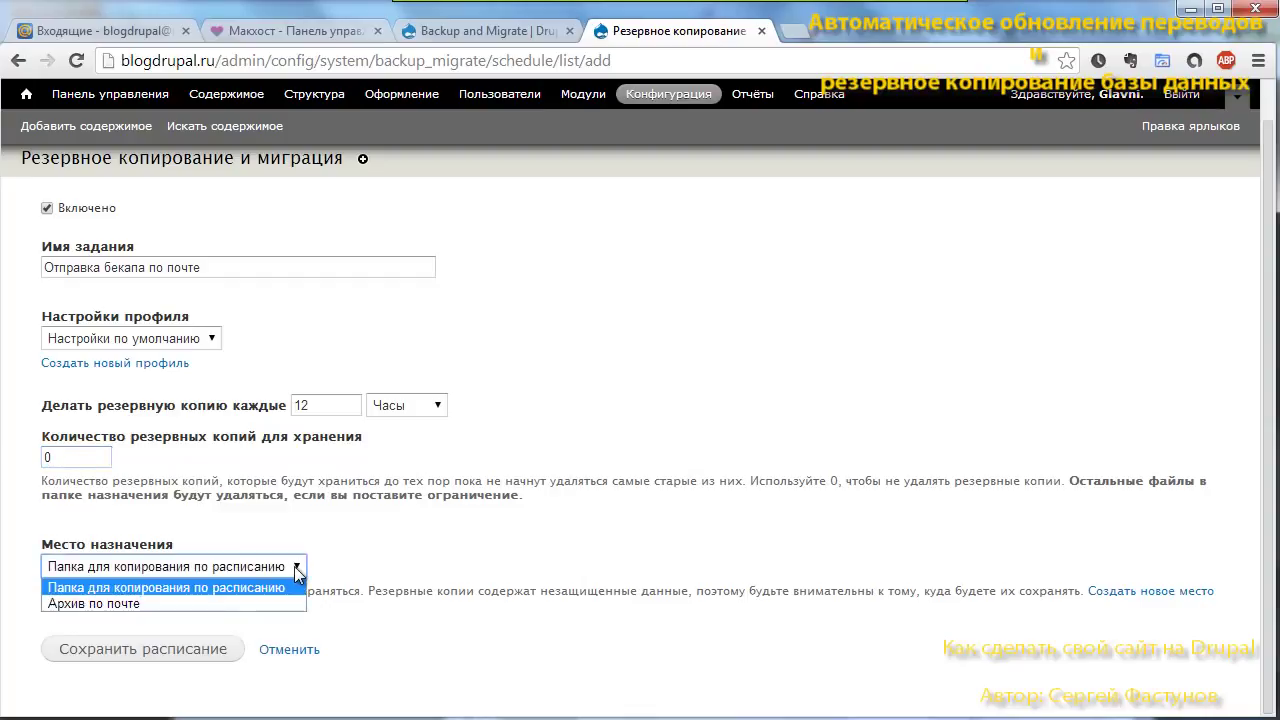
click(193, 603)
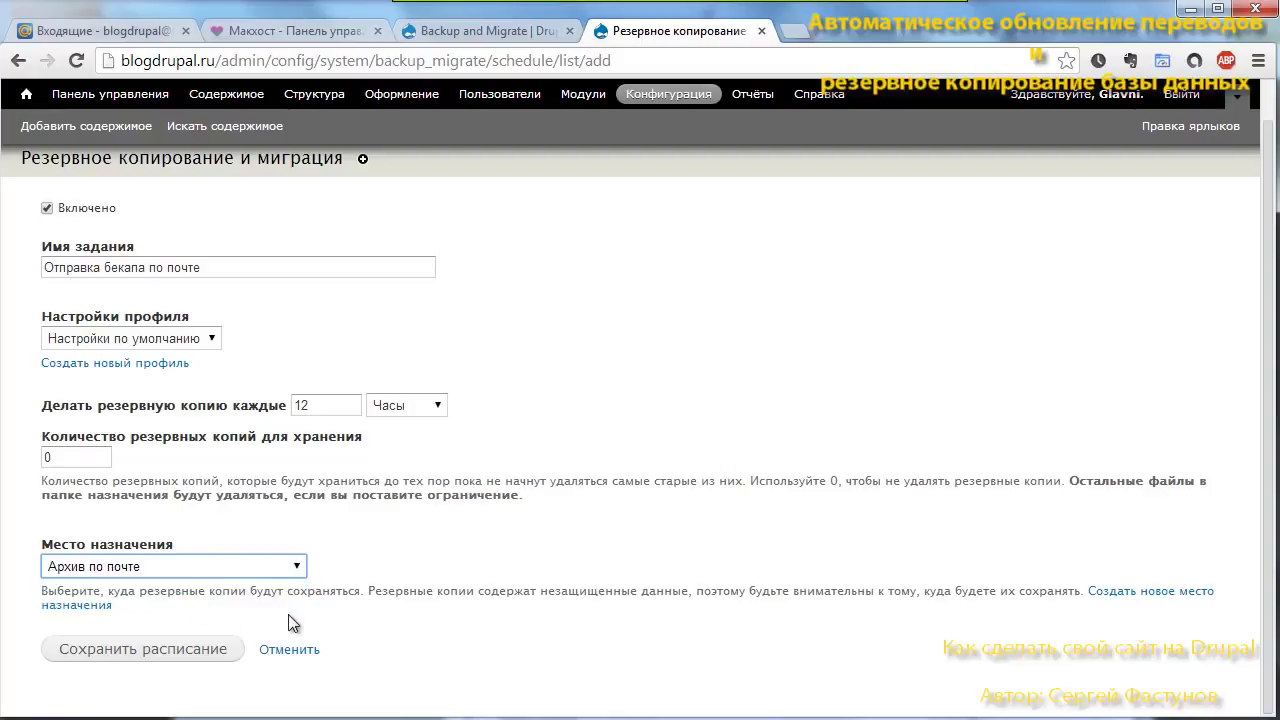
click(193, 650)
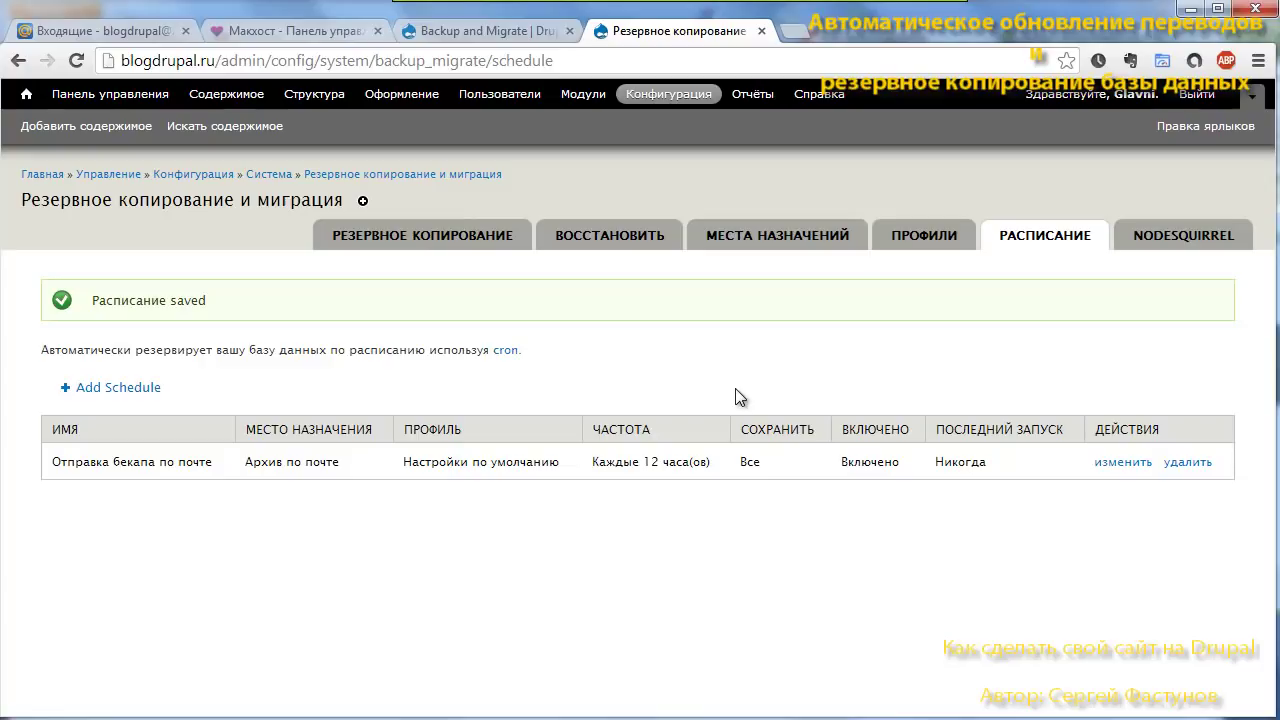
- Set the site's Cron to run every 12 hours (12 часов) in the system configuration, and save the settings
click(671, 97)
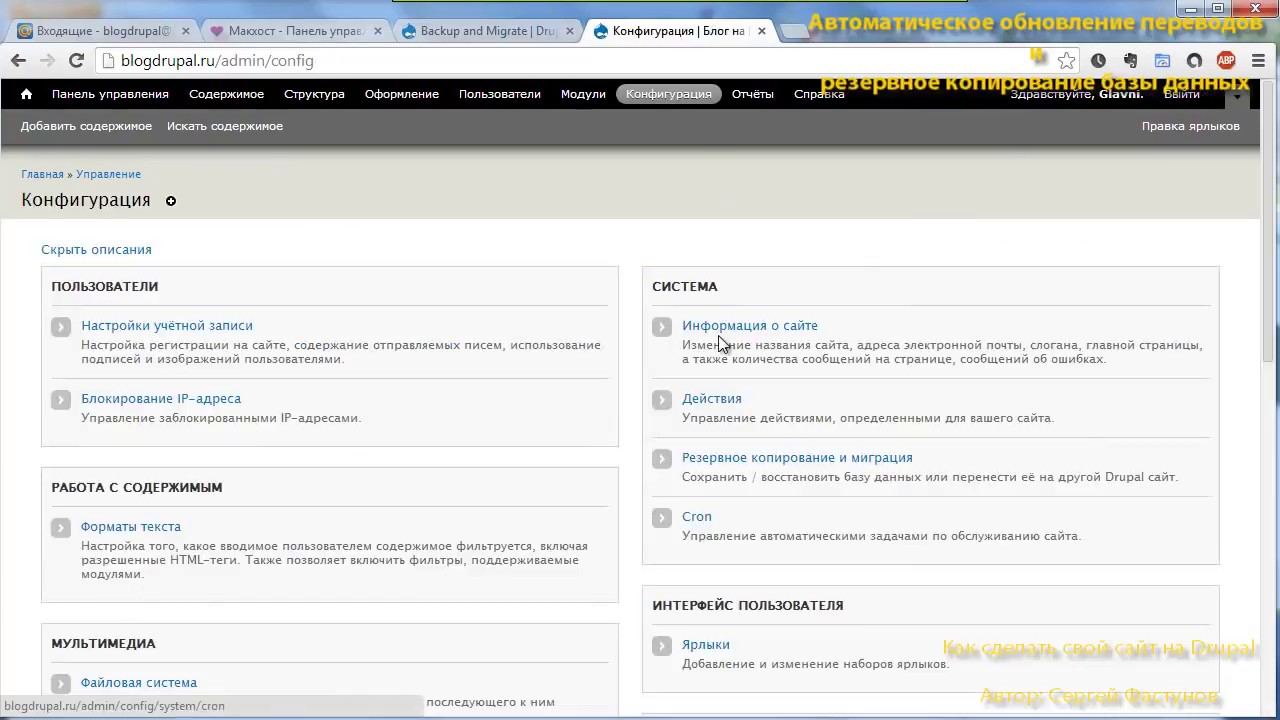
click(699, 522)
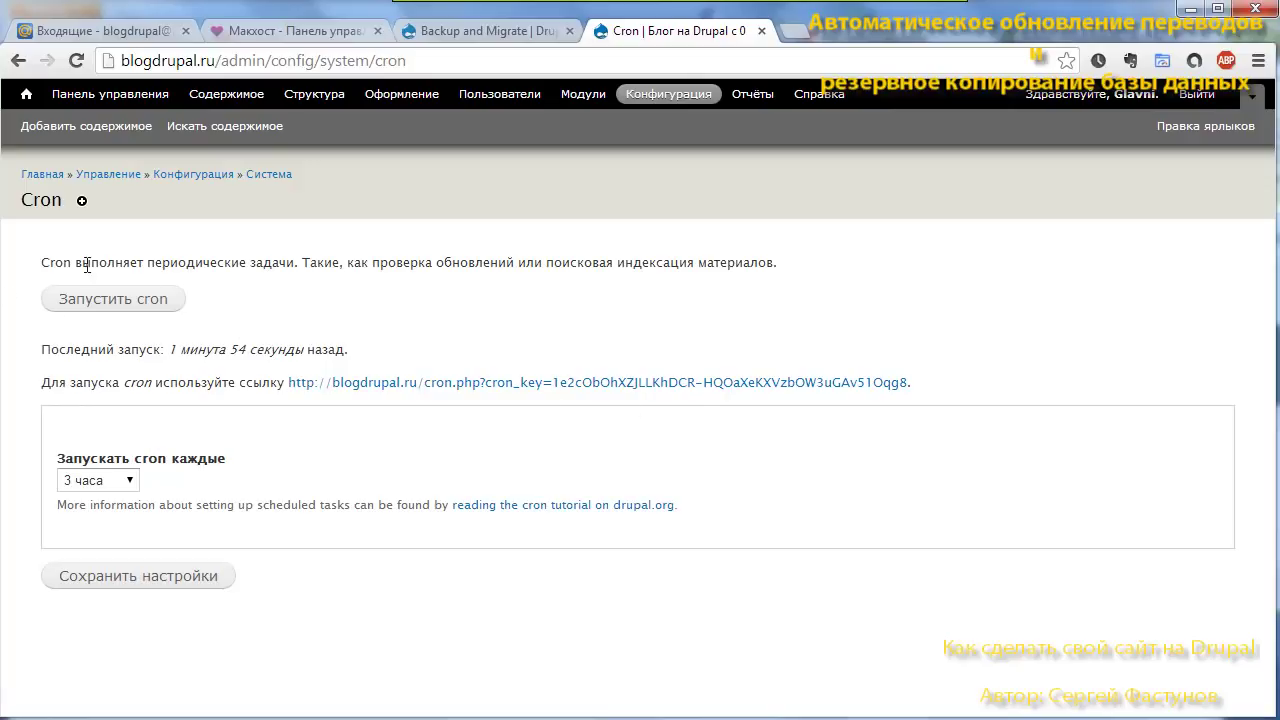
click(133, 480)
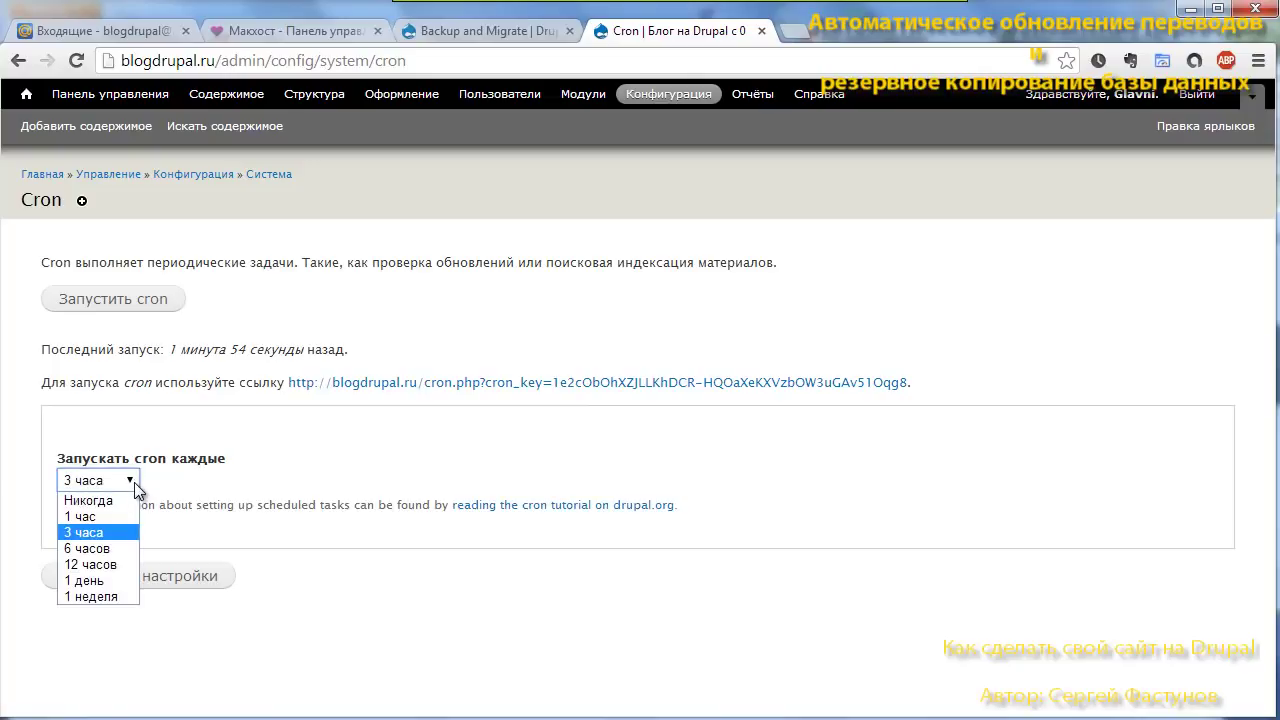
click(103, 566)
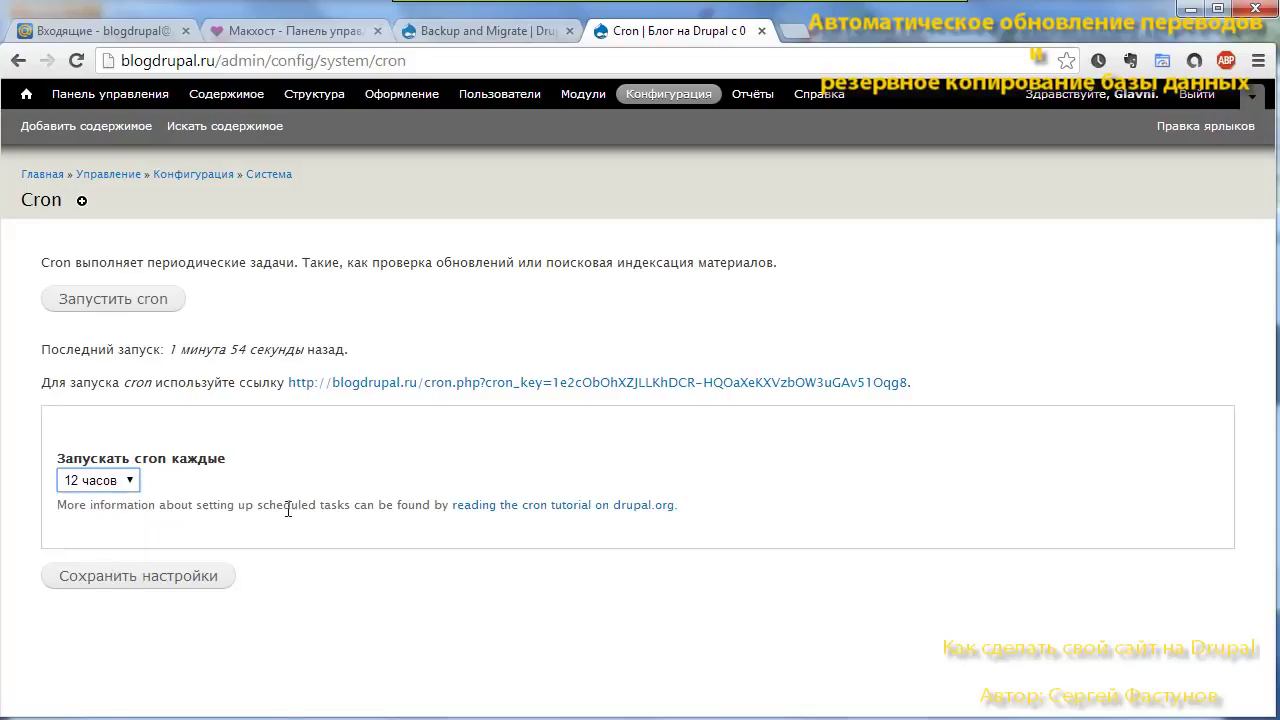
click(134, 587)
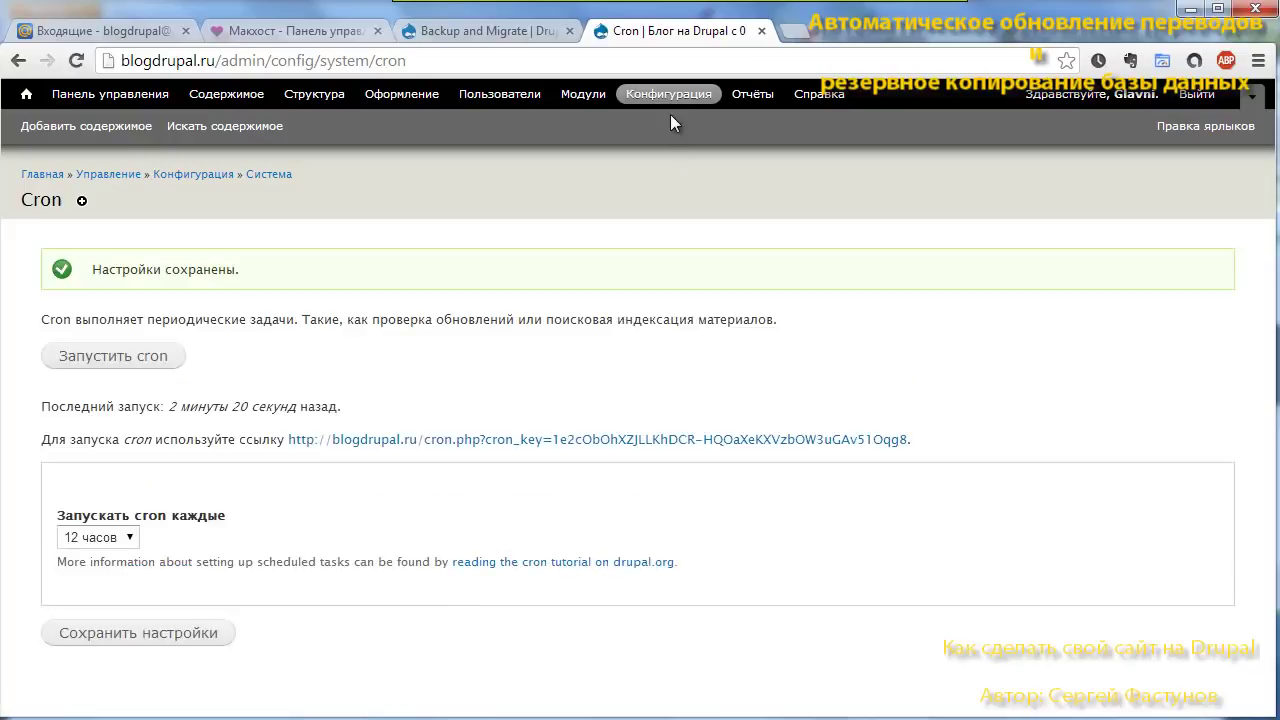
- Open the site's status report (Отчёт о состоянии) and examine the entry on cron tasks
click(758, 96)
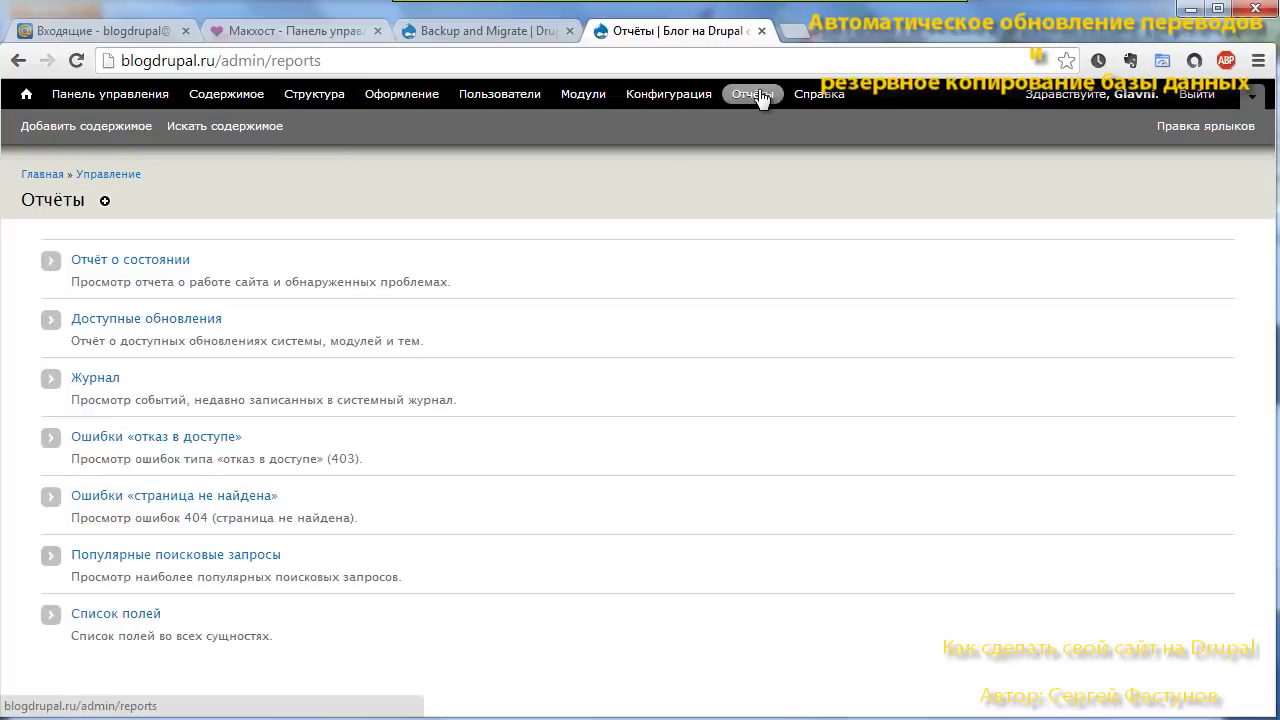
click(122, 263)
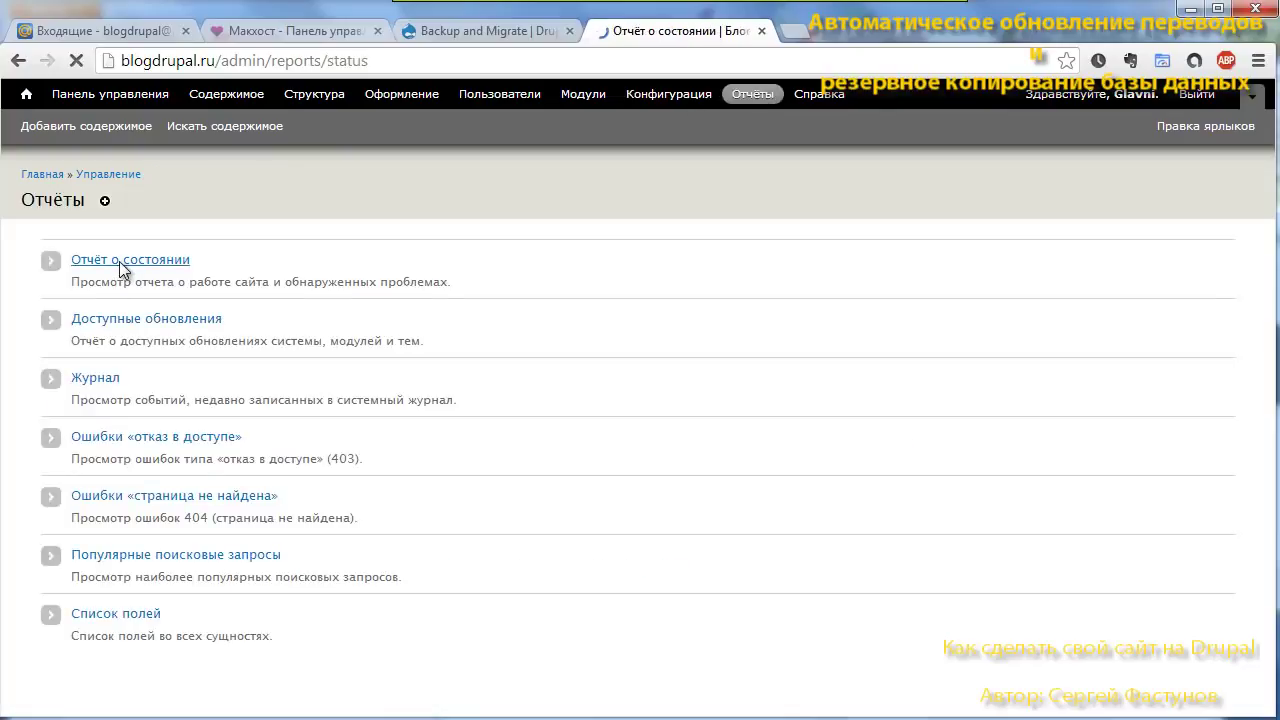
scroll(408, 355, down, 2)
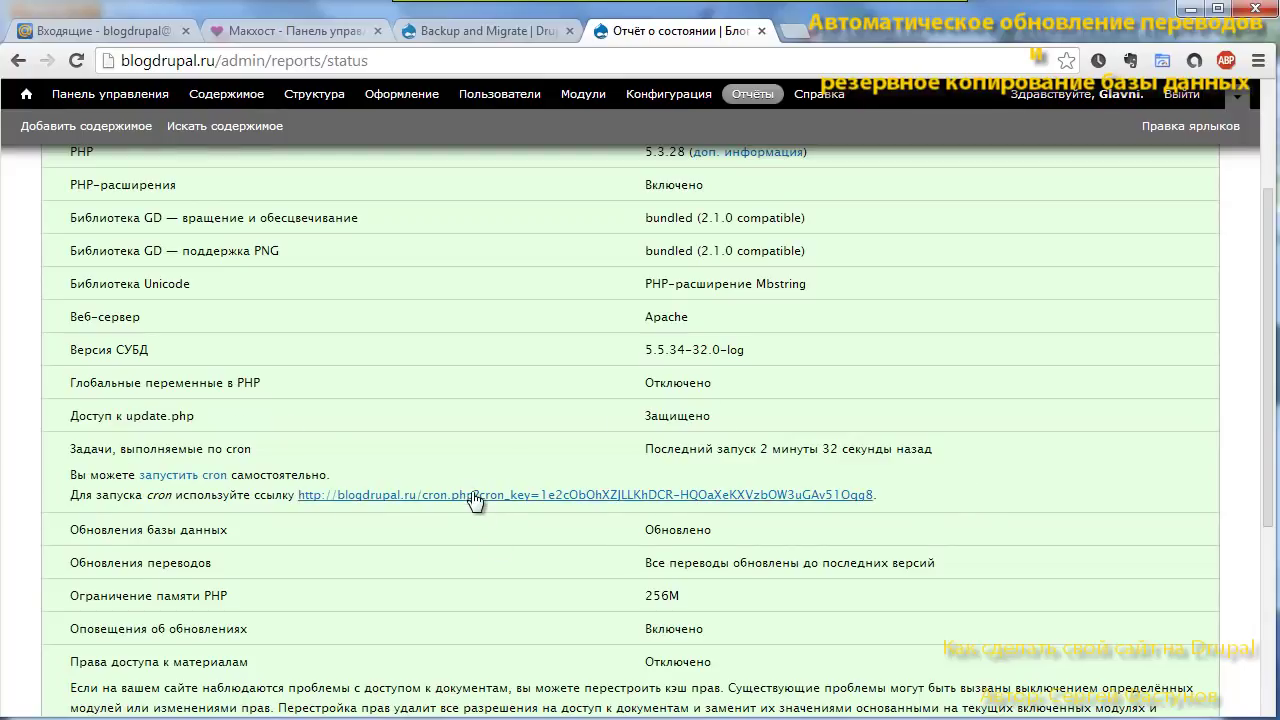
scroll(462, 481, up, 2)
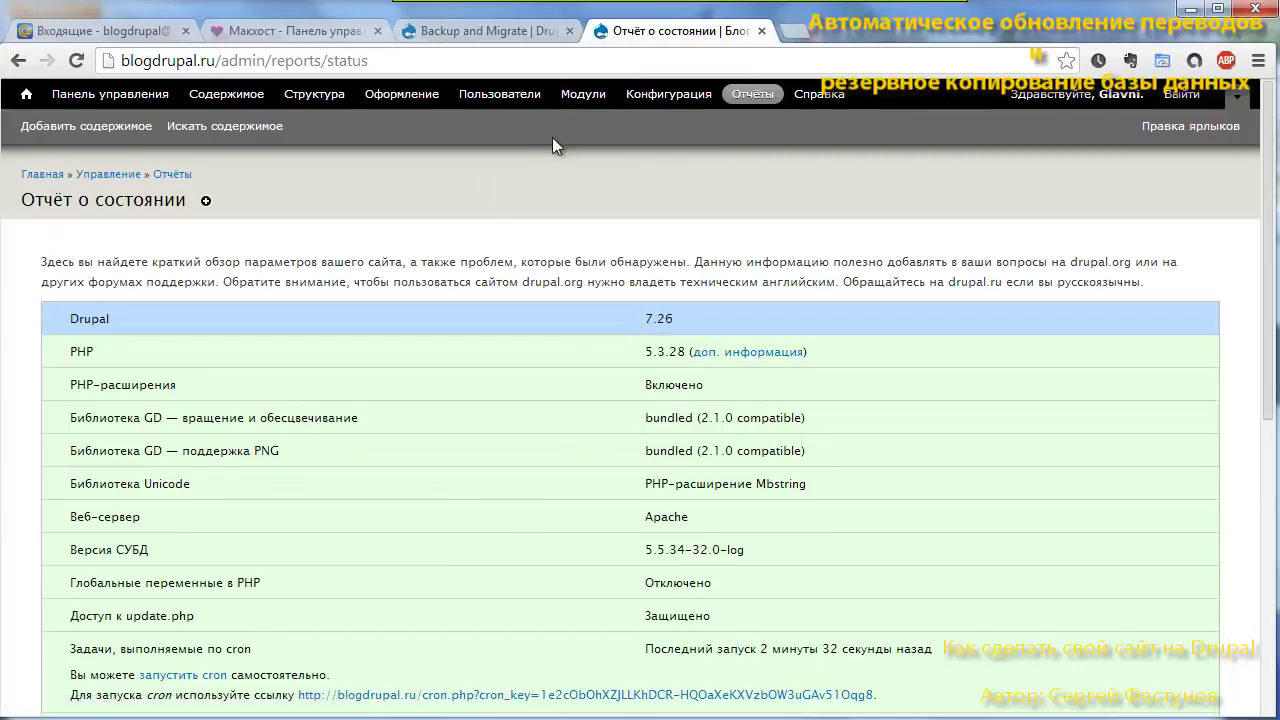
- Run a quick backup of the default database (База по умолчанию) to Архив по почте using the default settings profile
click(665, 103)
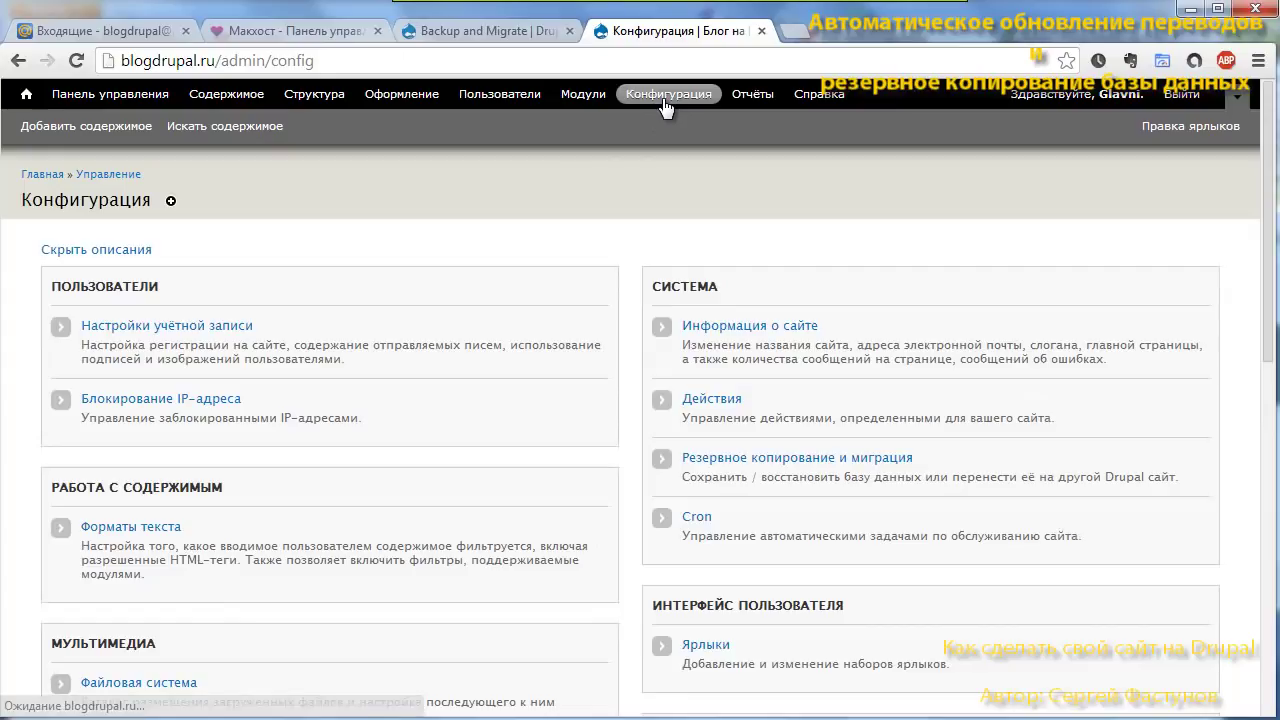
click(752, 460)
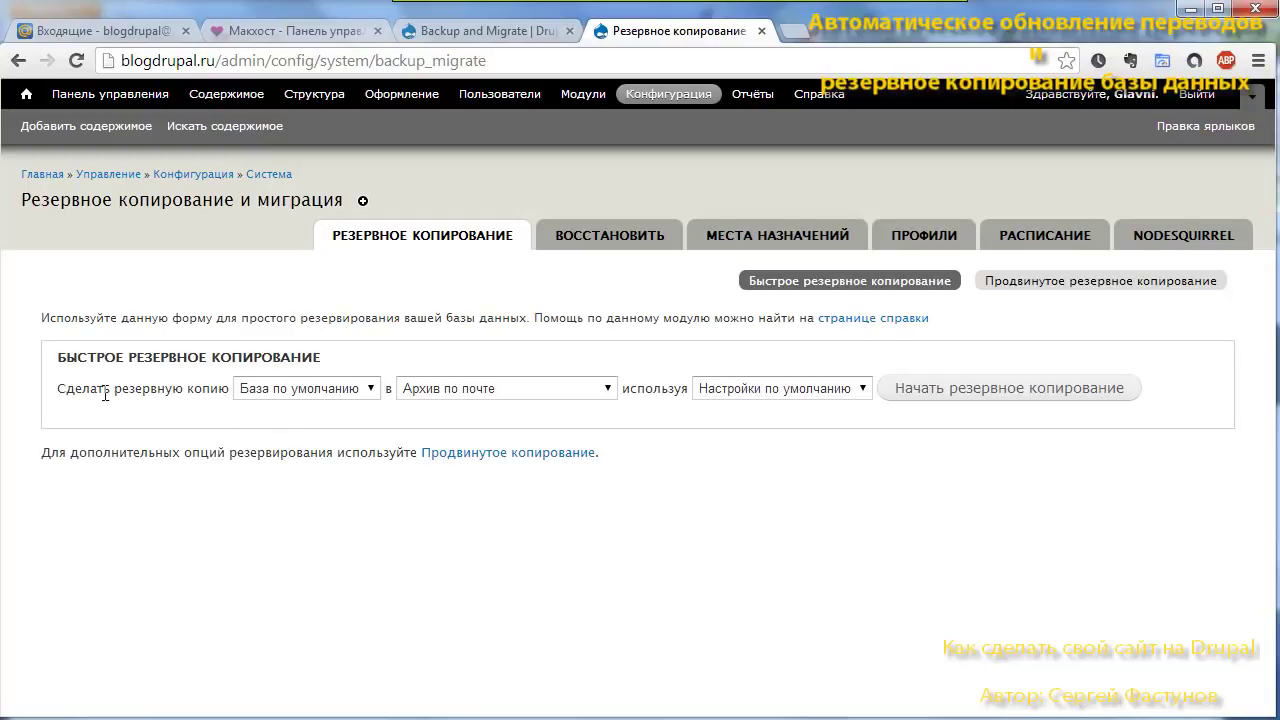
click(372, 394)
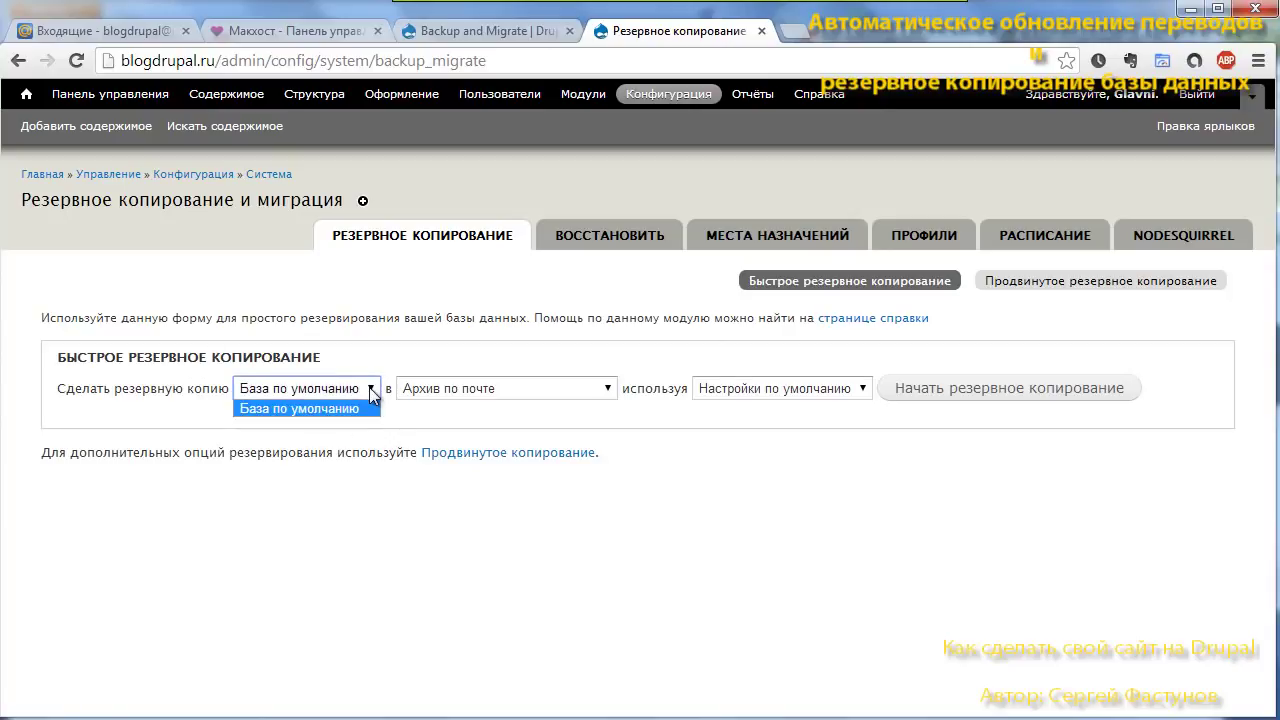
click(360, 407)
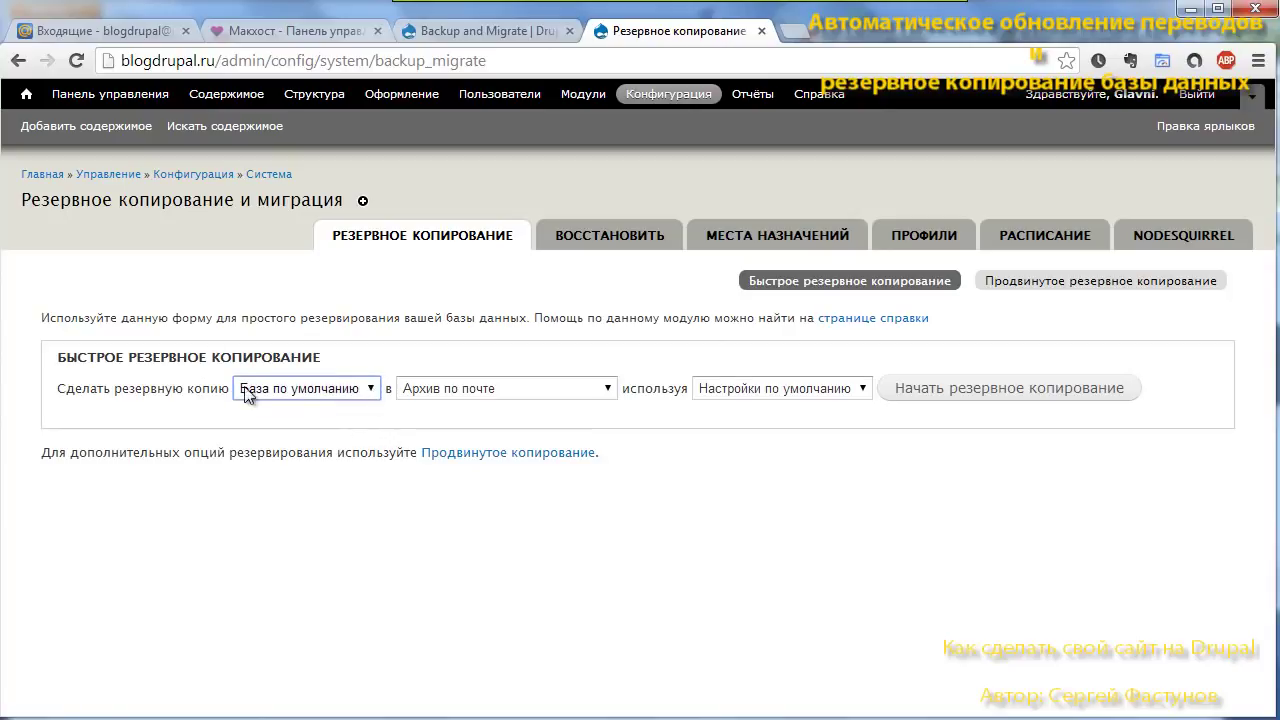
click(605, 391)
click(486, 440)
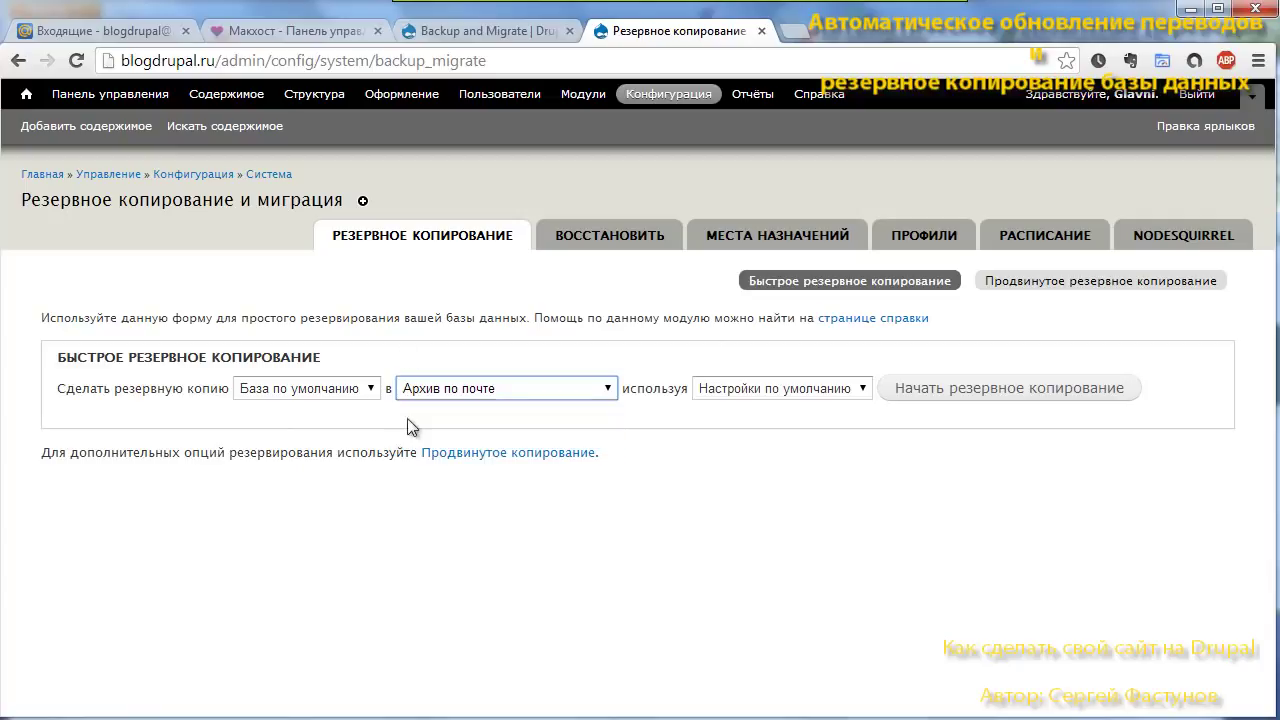
click(862, 390)
click(863, 396)
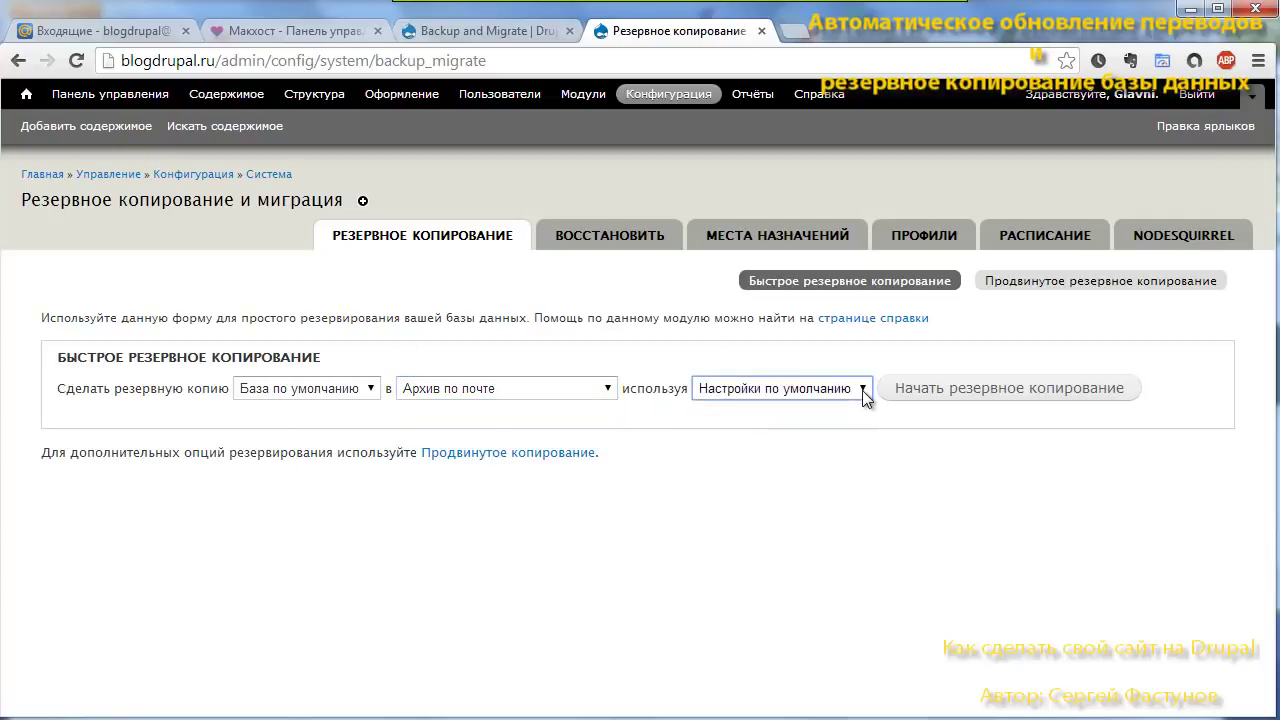
click(980, 402)
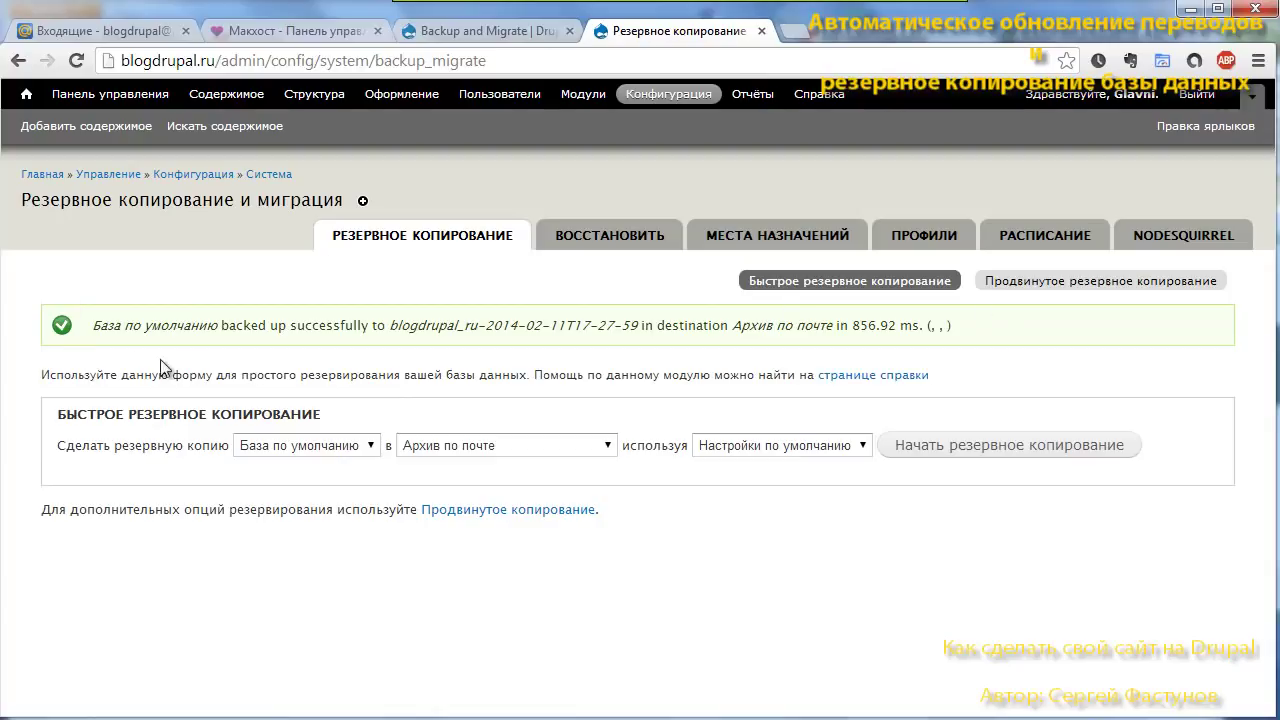
- Switch to the Mail.ru inbox and open the new message containing the database backup
click(68, 34)
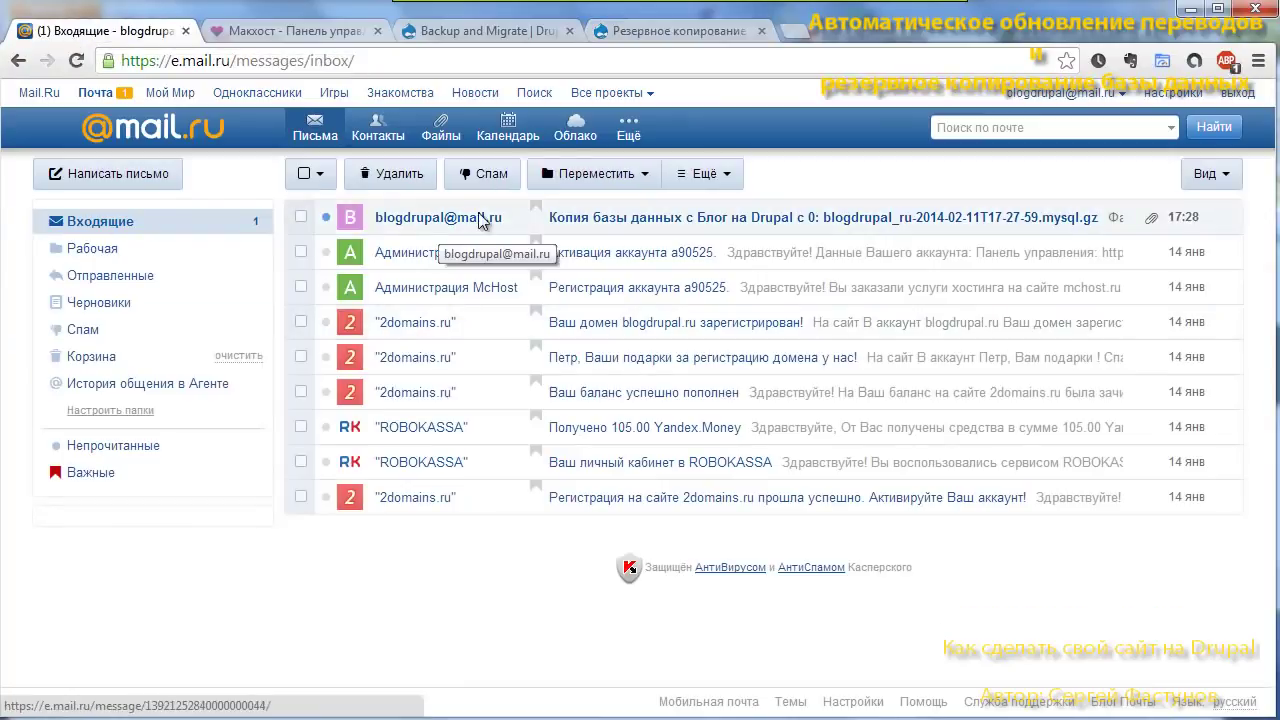
click(808, 226)
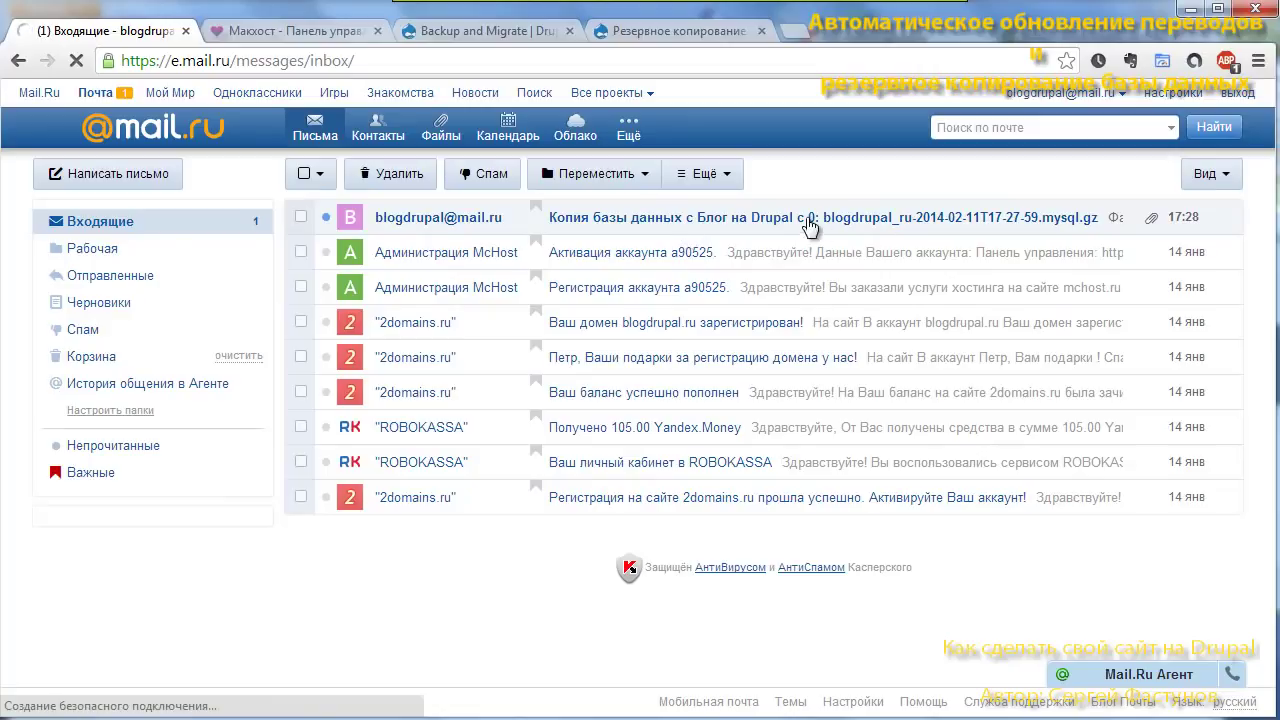